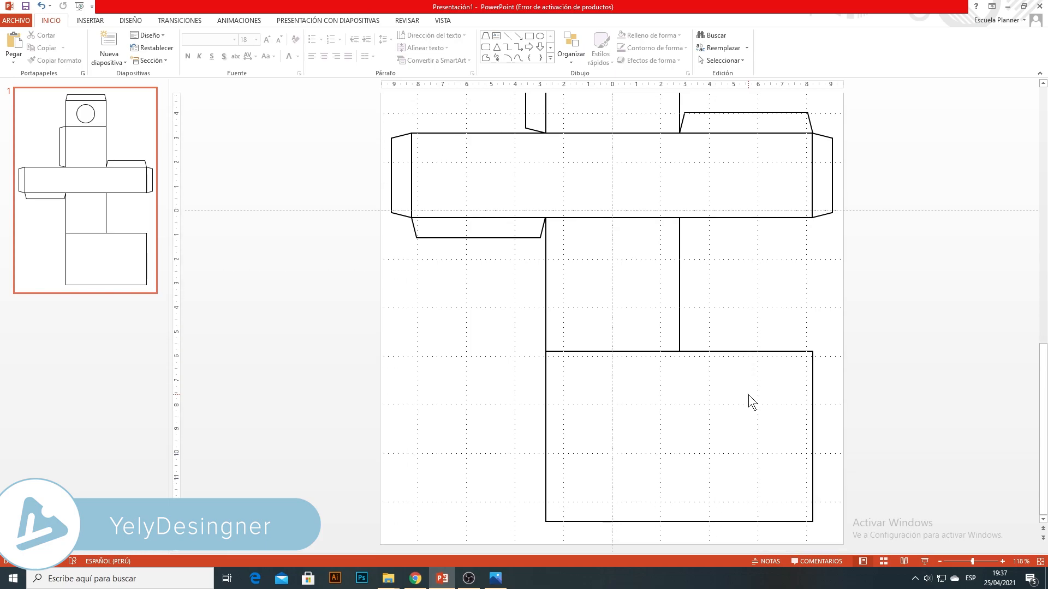
# Step: Duplicate the flap beside the upper square panel, mirror it, and attach it to the right edge of the square below the wide strip
pyautogui.scroll(3, 662, 203)
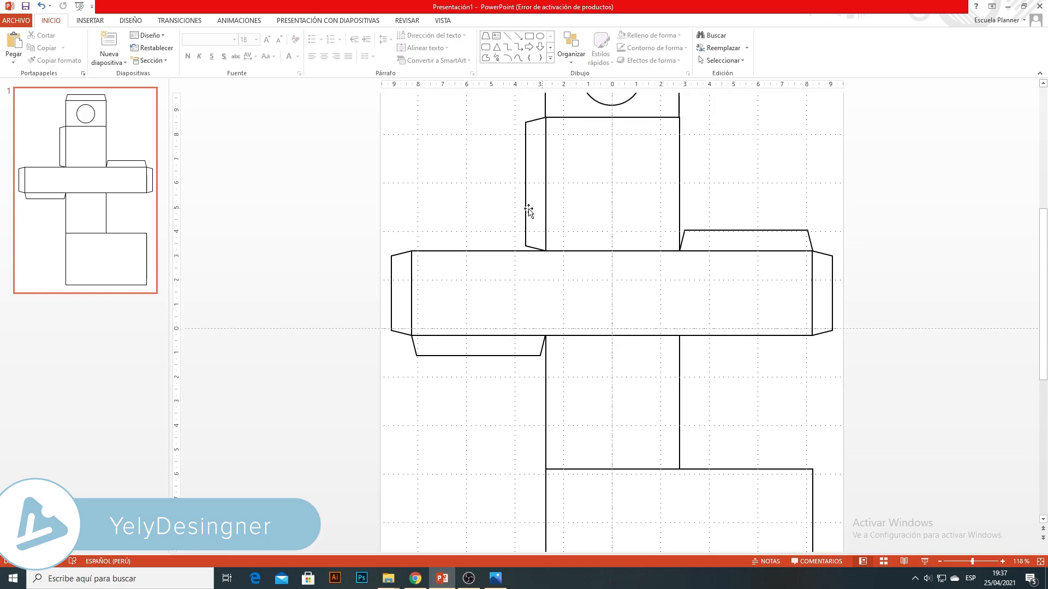
pyautogui.click(525, 209)
pyautogui.hotkey('ctrl', 'c')
pyautogui.hotkey('ctrl', 'v')
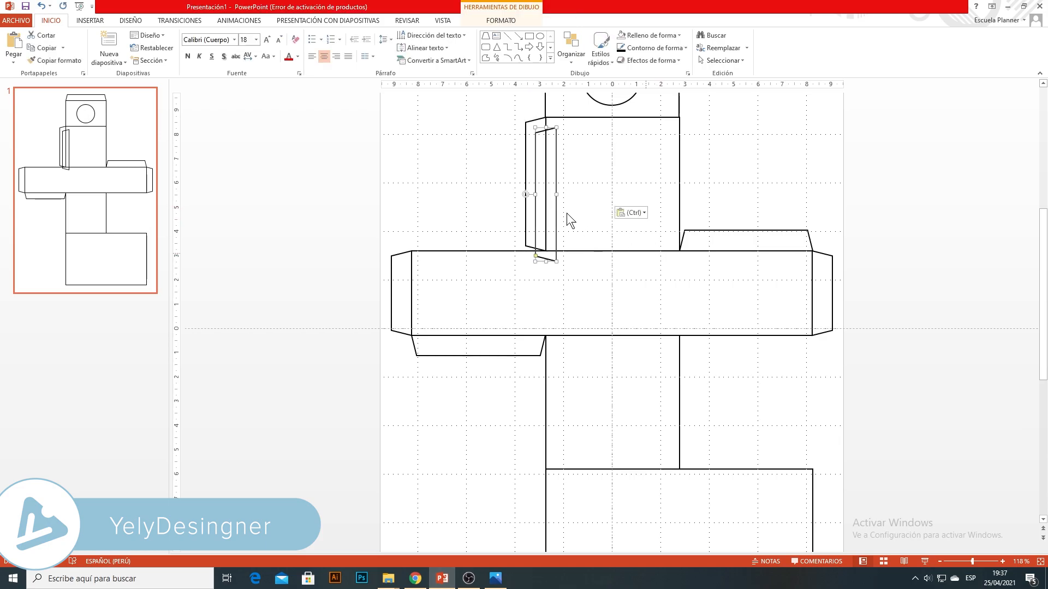
pyautogui.moveTo(533, 193); pyautogui.dragTo(809, 398)
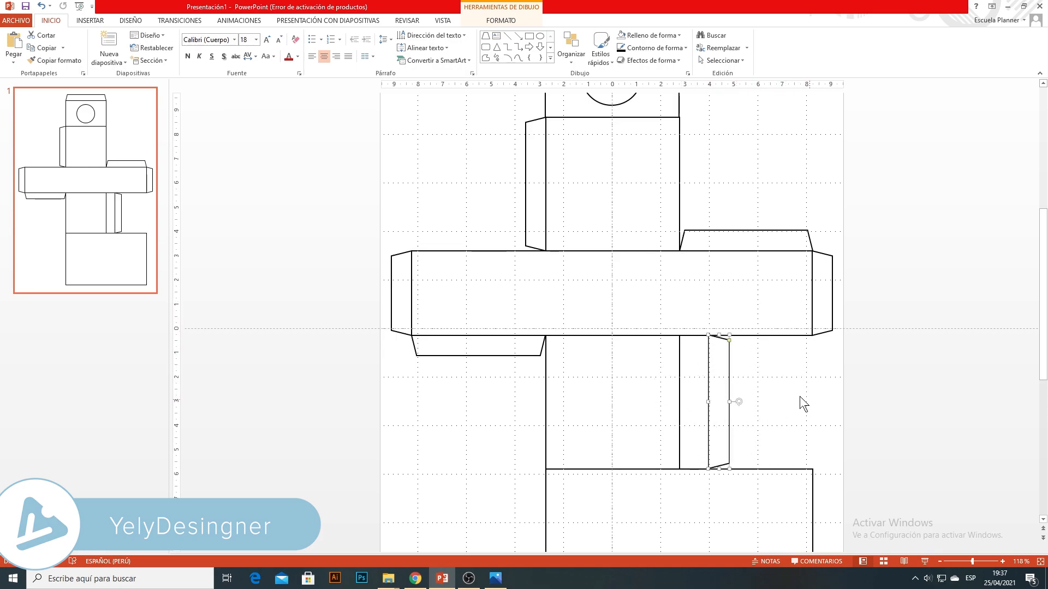
pyautogui.moveTo(720, 381); pyautogui.dragTo(702, 385)
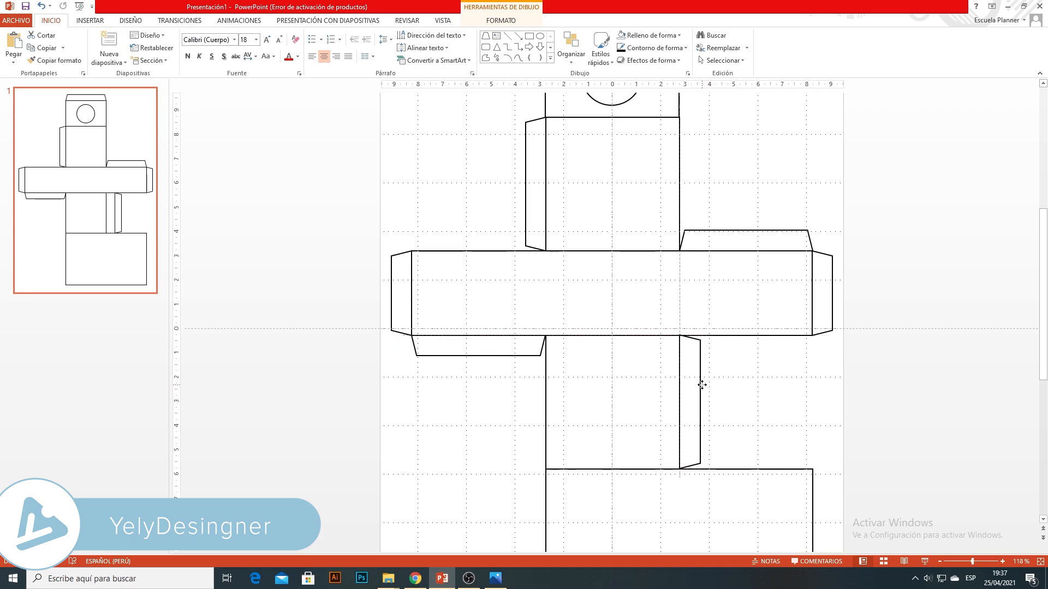
pyautogui.click(748, 392)
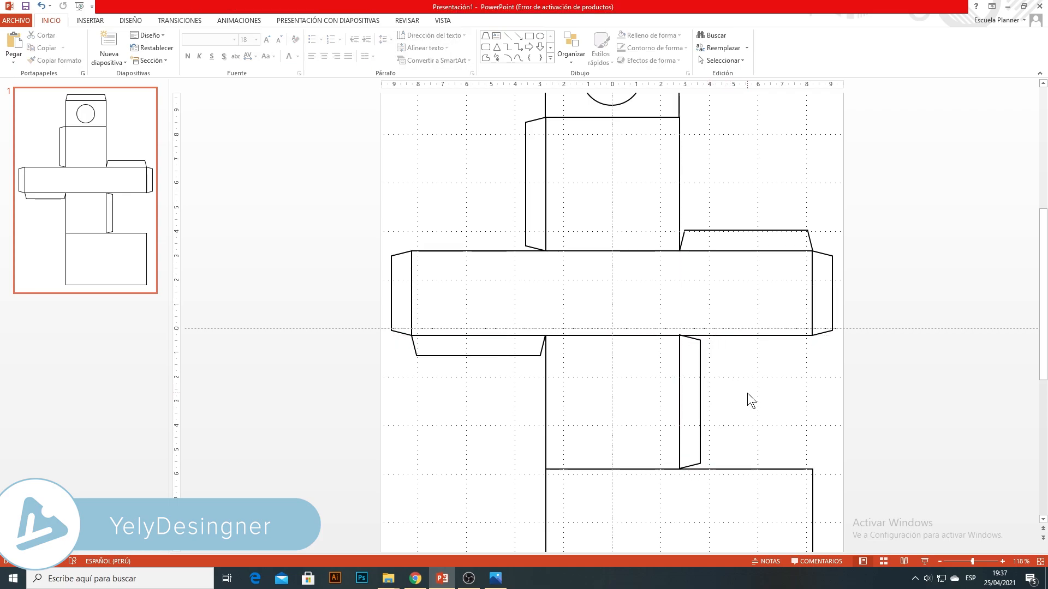
pyautogui.scroll(-3, 747, 393)
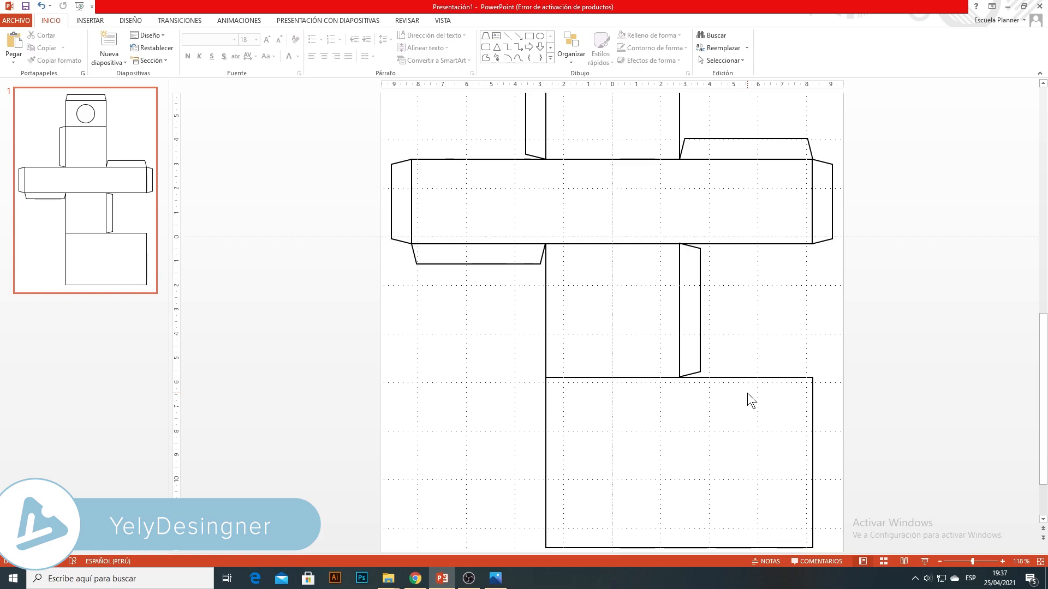
pyautogui.scroll(-1, 747, 393)
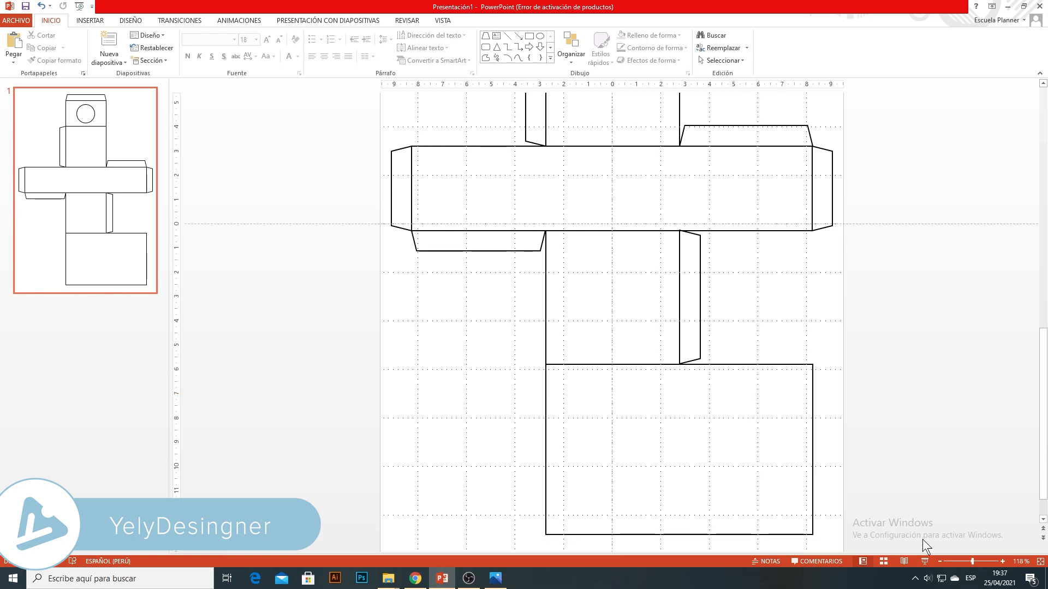
pyautogui.click(963, 562)
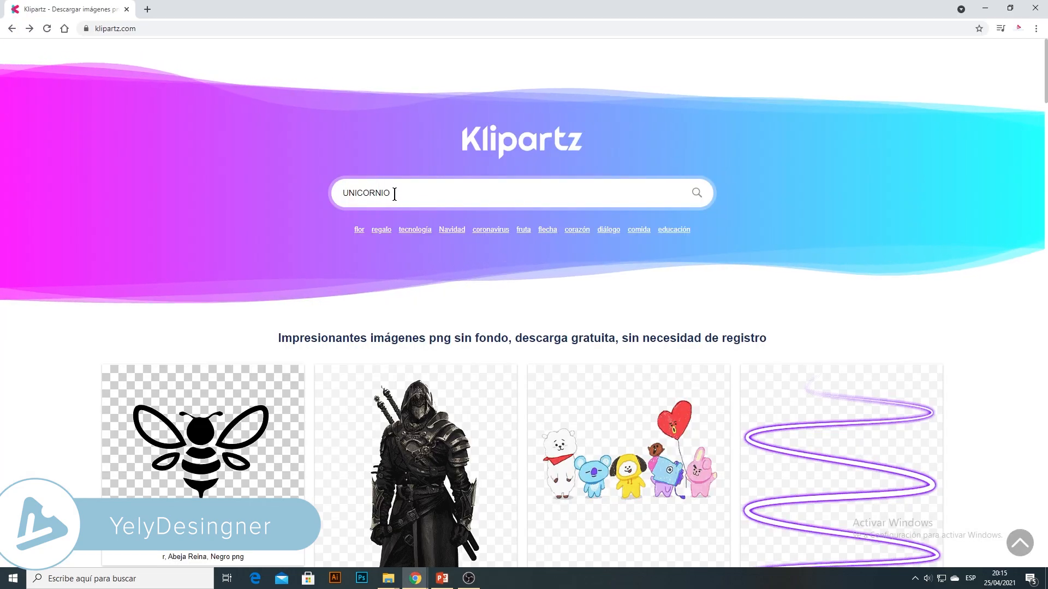
# Step: Search the Klipartz website for UNICORNIO images and browse the results
pyautogui.click(406, 197)
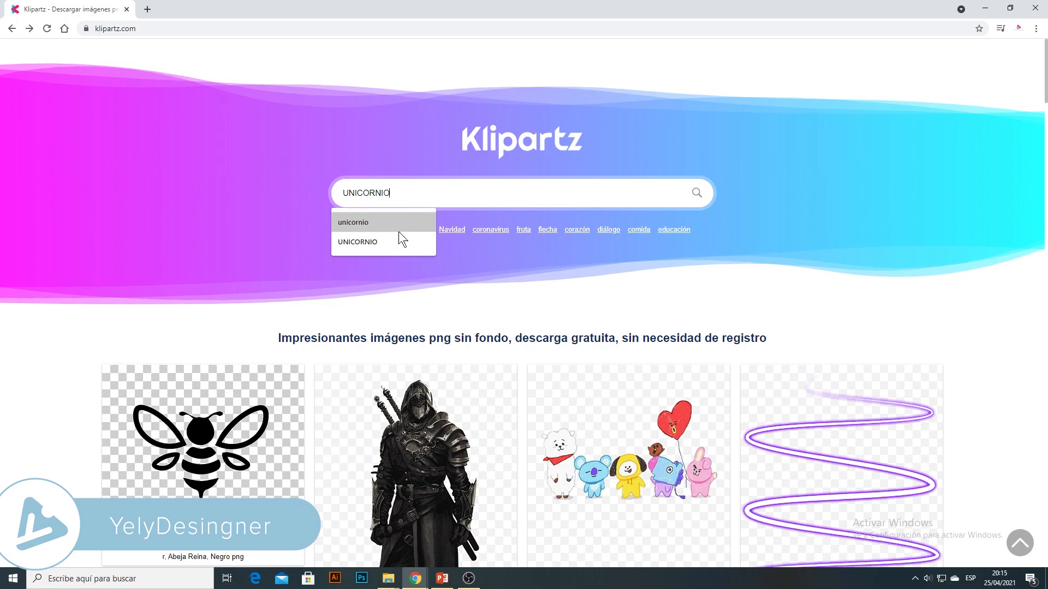
pyautogui.click(697, 193)
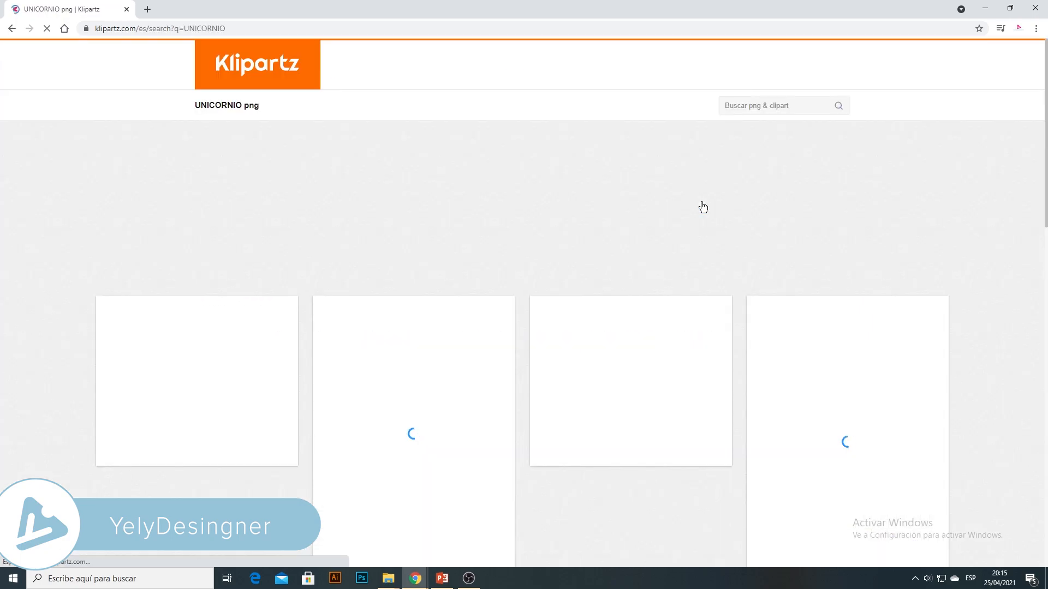
pyautogui.scroll(-9, 654, 388)
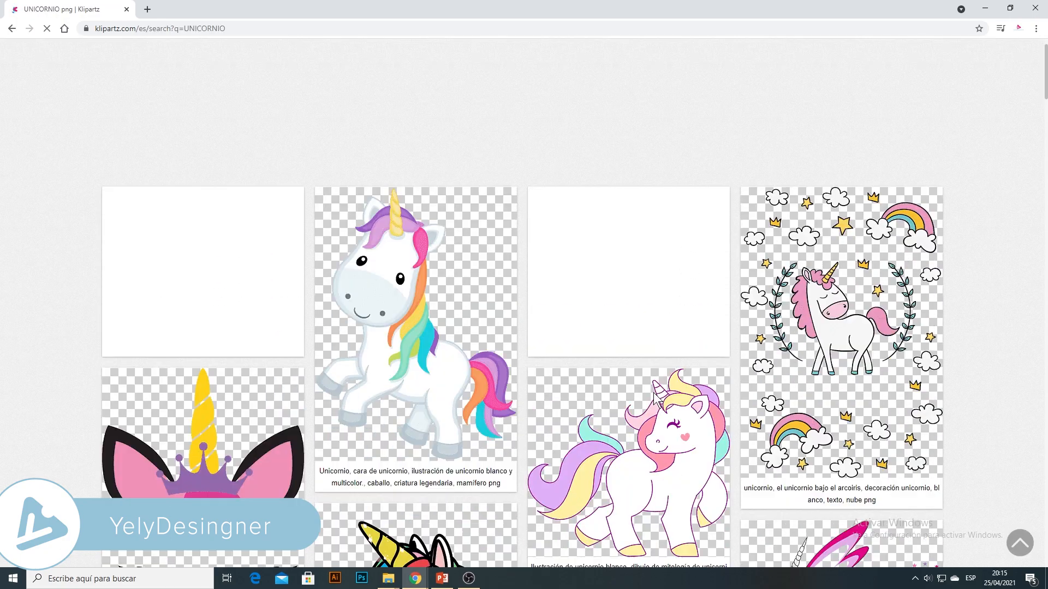
pyautogui.scroll(-2, 655, 396)
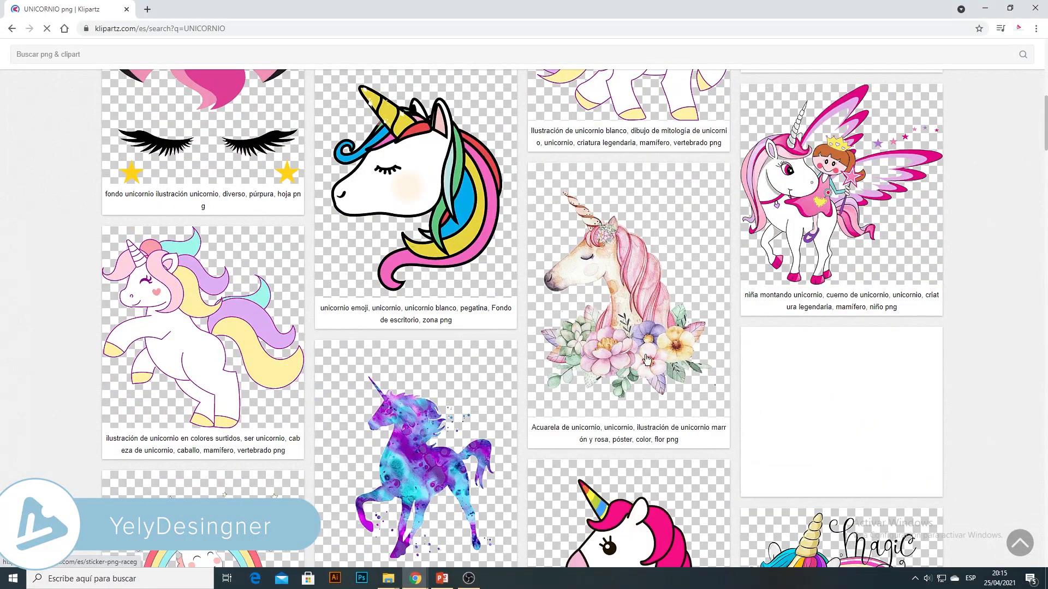
pyautogui.scroll(-6, 623, 349)
pyautogui.scroll(-10, 623, 349)
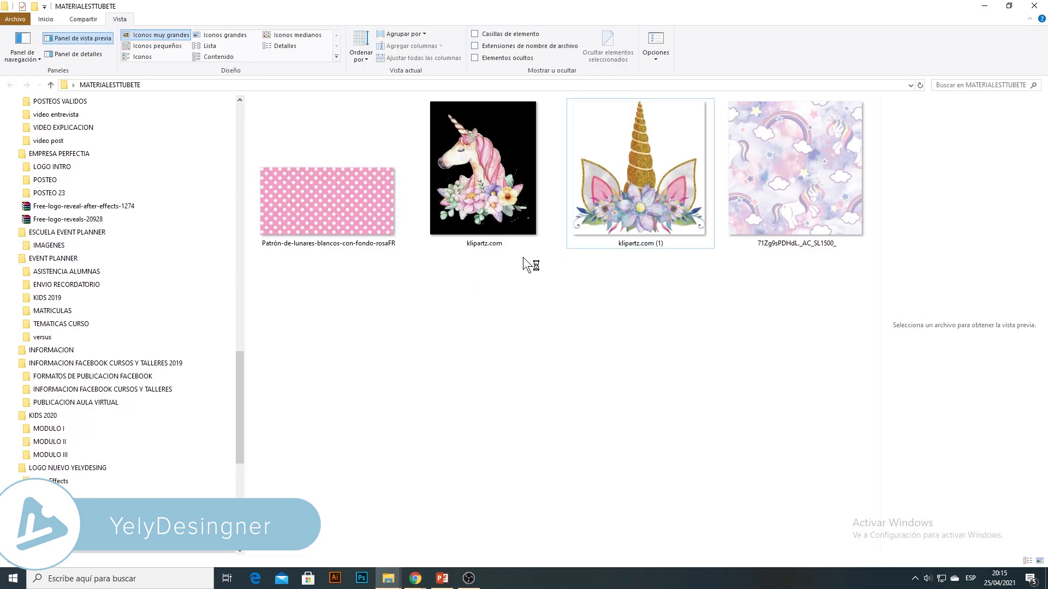
# Step: Preview the unicorn, horn, polka-dot and rainbow pattern images in the MATERIALESTTUBETE folder in File Explorer
pyautogui.click(537, 210)
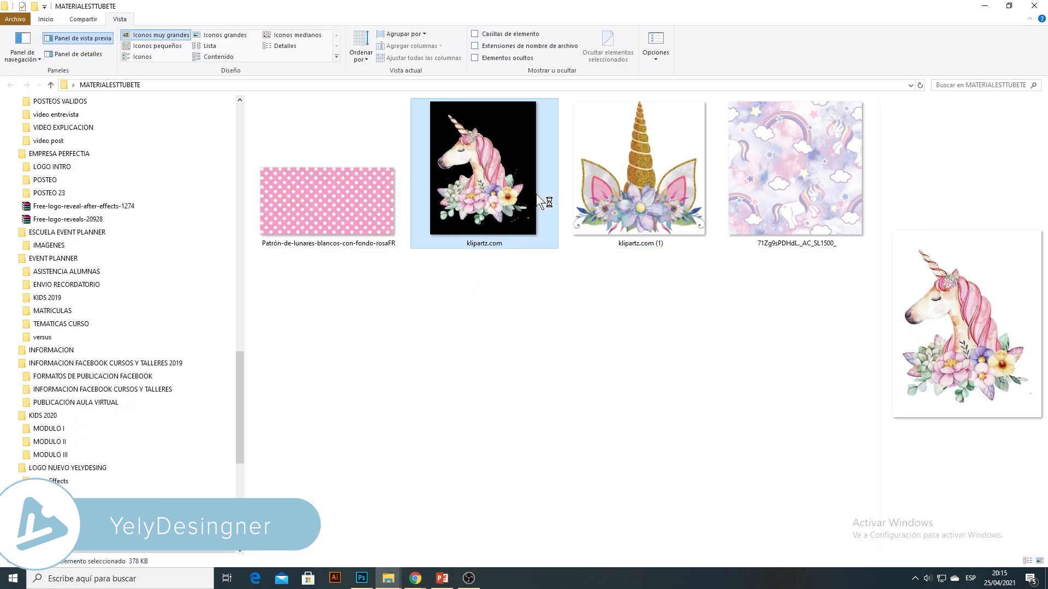
pyautogui.click(646, 185)
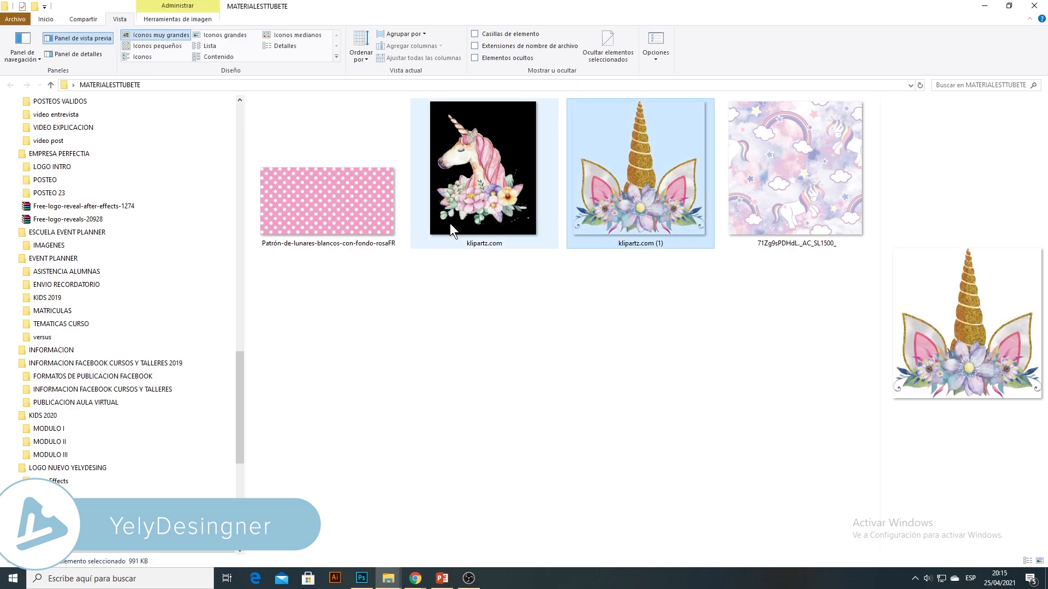
pyautogui.click(389, 220)
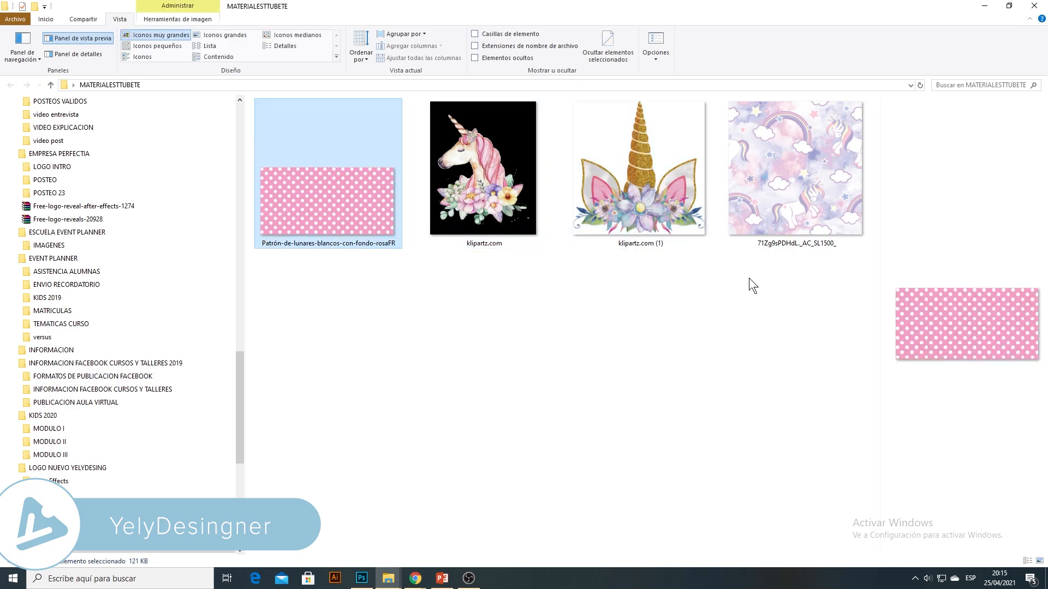
pyautogui.click(789, 194)
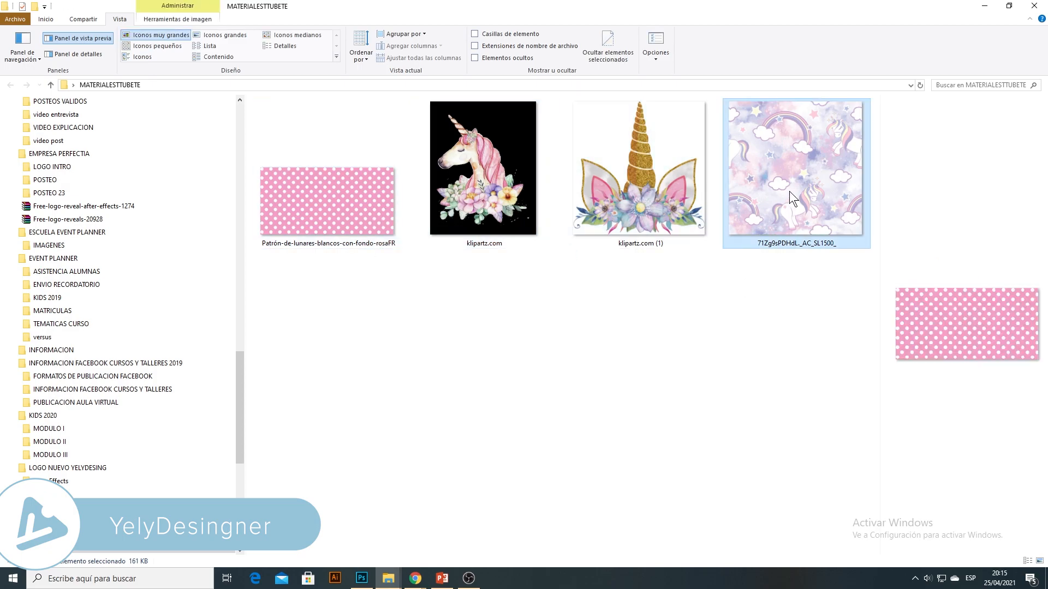
pyautogui.click(984, 8)
# Step: Fill the template's wide horizontal strip with the picture Patrón-de-lunares-blancos-con-fondo-rosaFR from the MATERIALESTTUBETE folder
pyautogui.click(601, 298)
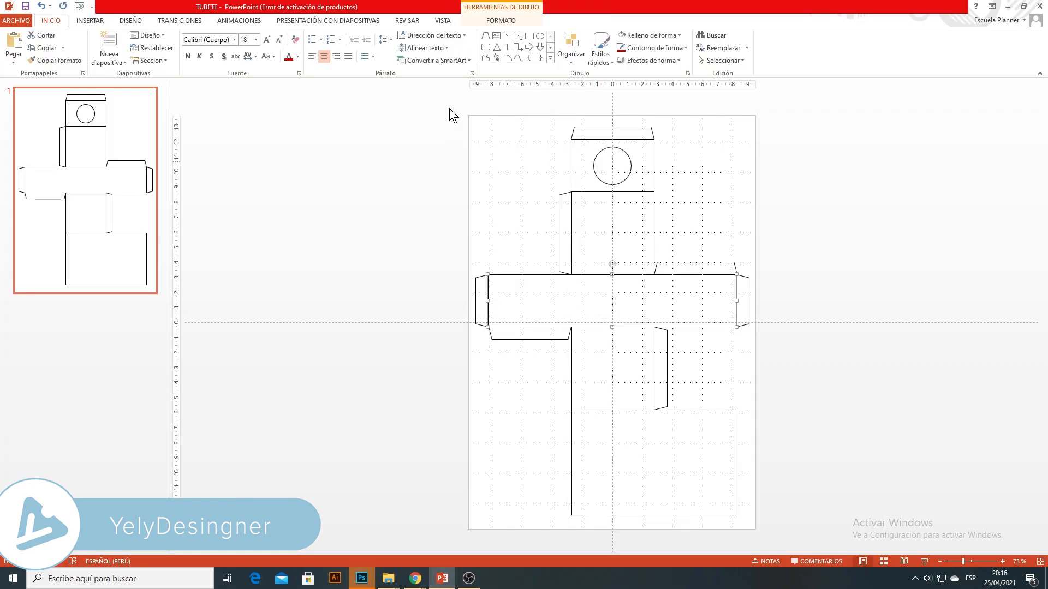
pyautogui.click(492, 21)
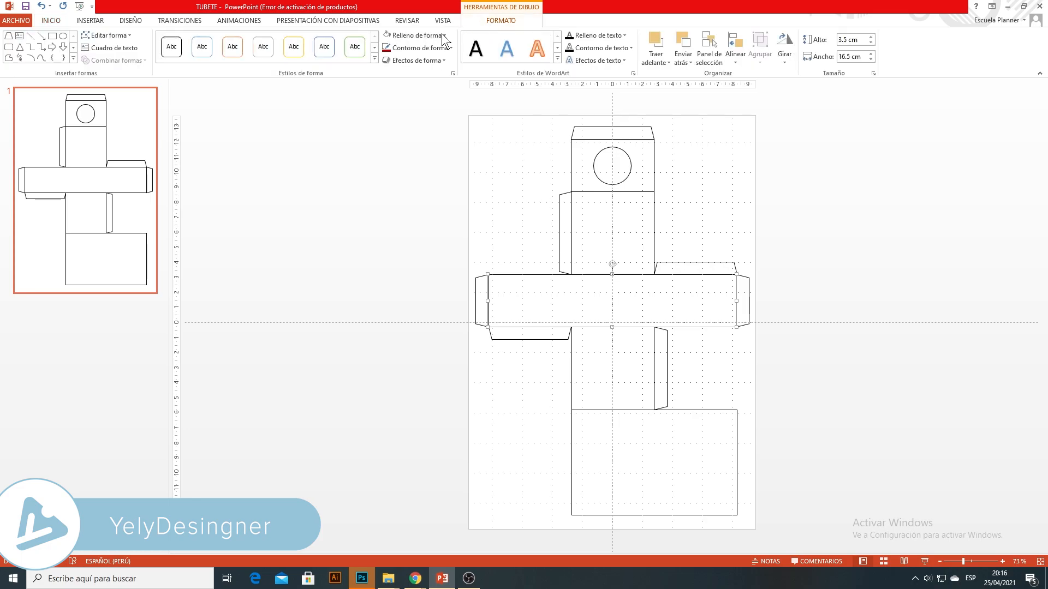
pyautogui.click(420, 35)
pyautogui.click(421, 171)
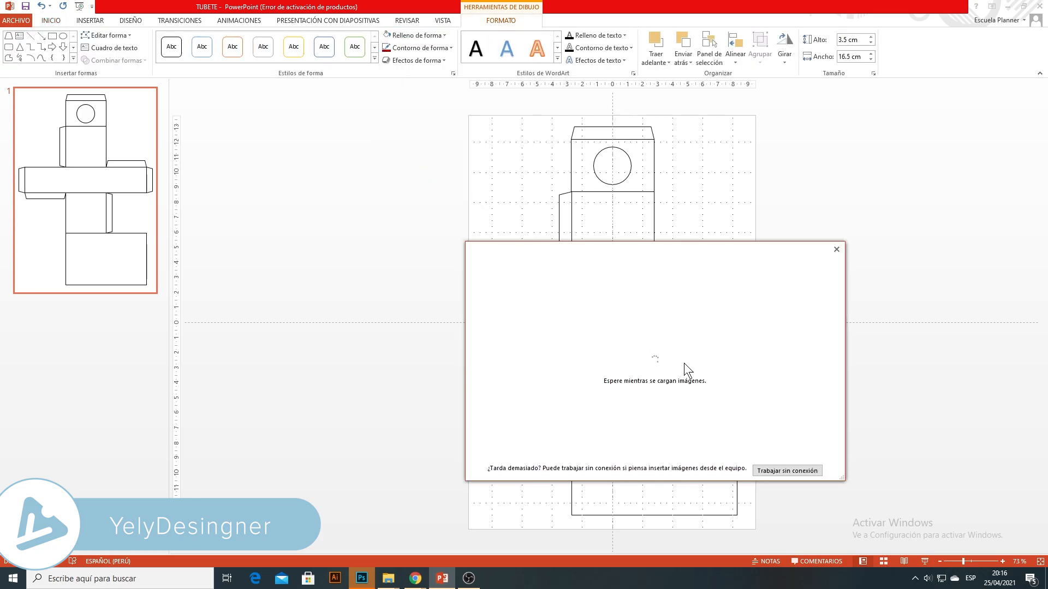
pyautogui.click(595, 309)
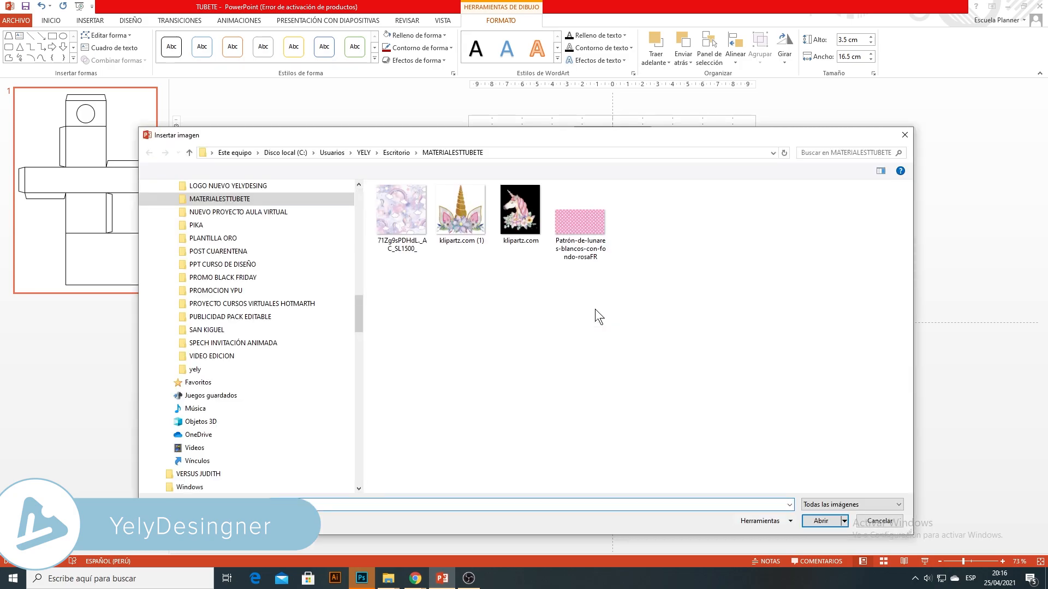
pyautogui.click(573, 221)
pyautogui.click(810, 520)
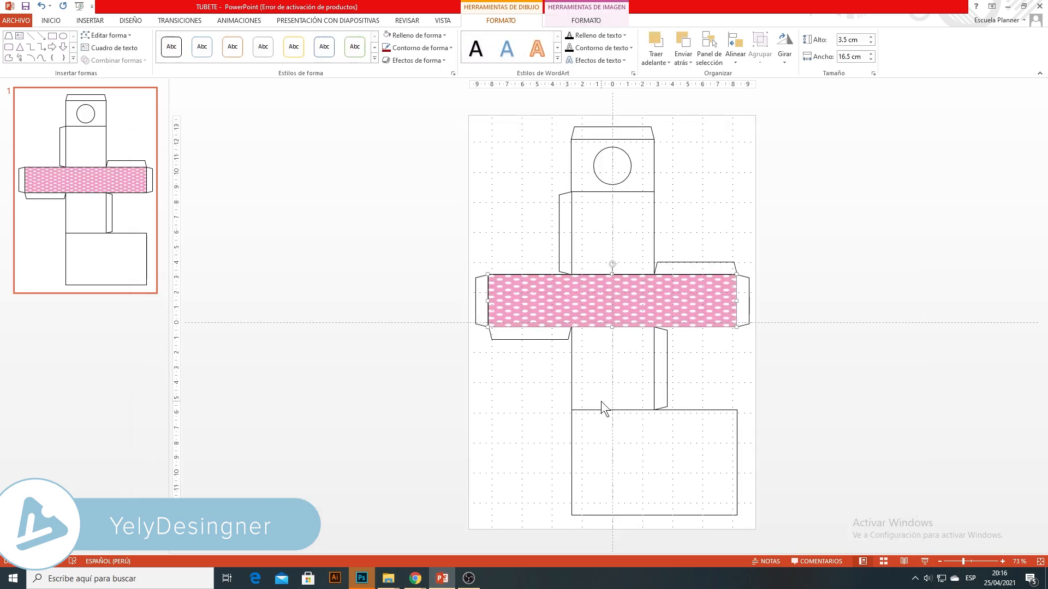
# Step: Use Crop to stretch the wide strip's picture fill vertically beyond the shape so the dots look round
pyautogui.click(595, 20)
pyautogui.click(930, 38)
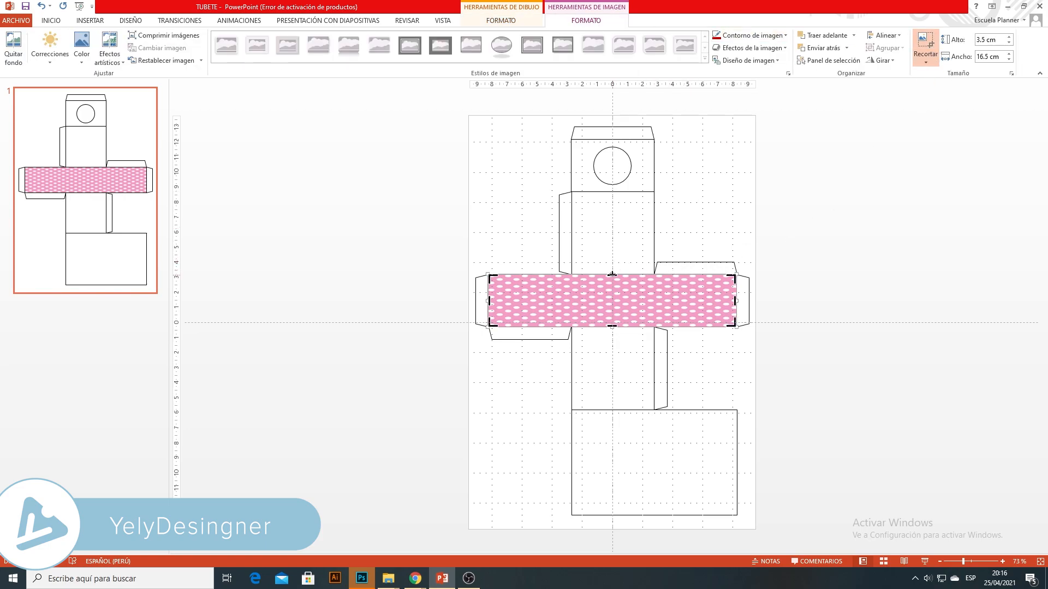
pyautogui.moveTo(612, 275); pyautogui.dragTo(634, 239)
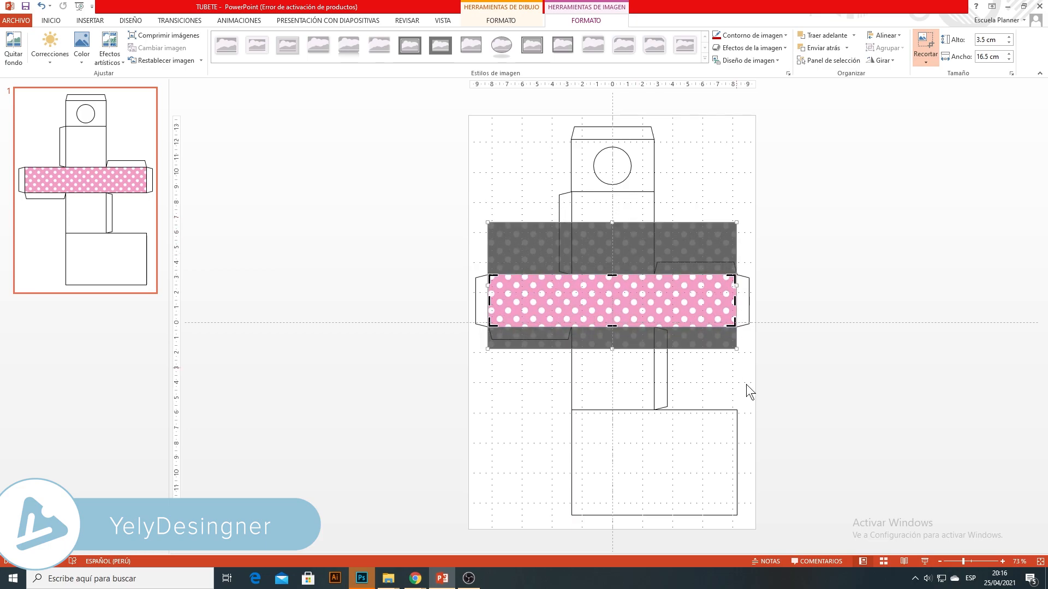
pyautogui.click(778, 384)
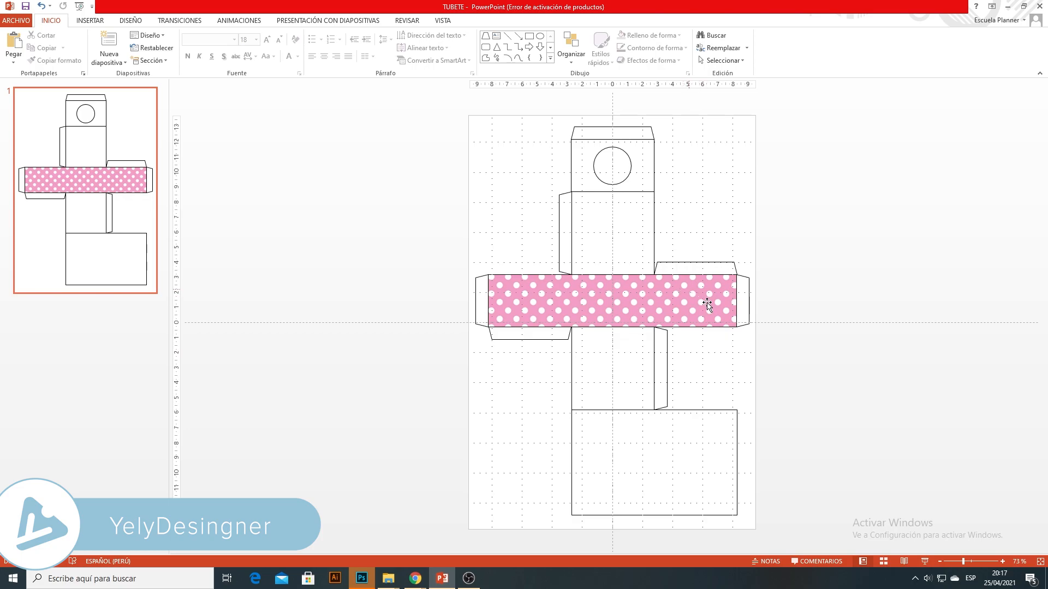
# Step: Fill the large 7 × 11 cm rectangle at the template's lower end with the picture Patrón-de-lunares-blancos-con-fondo-rosaFR
pyautogui.click(711, 413)
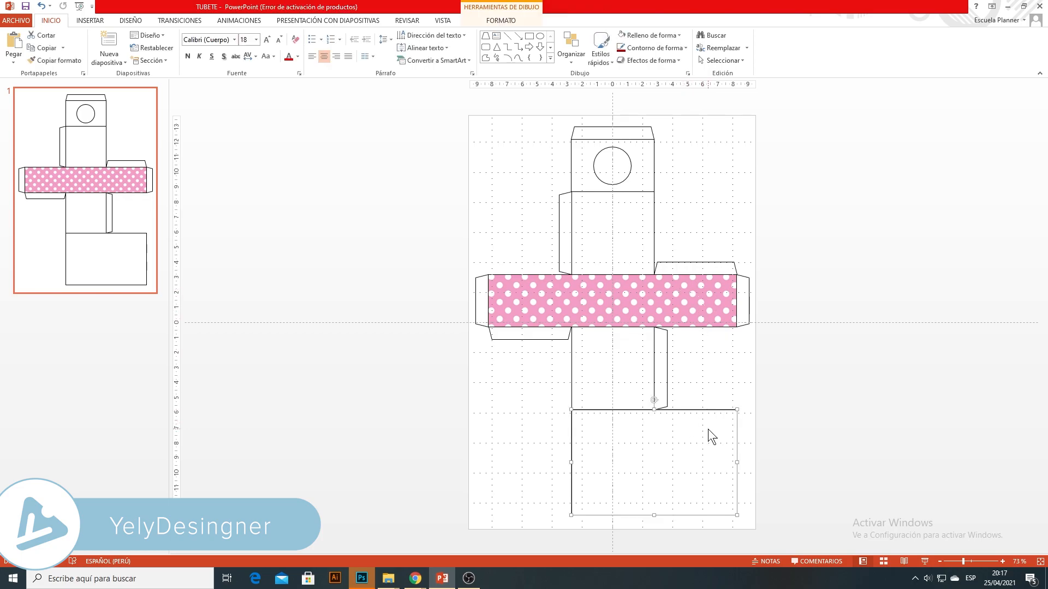
pyautogui.click(498, 23)
pyautogui.click(433, 36)
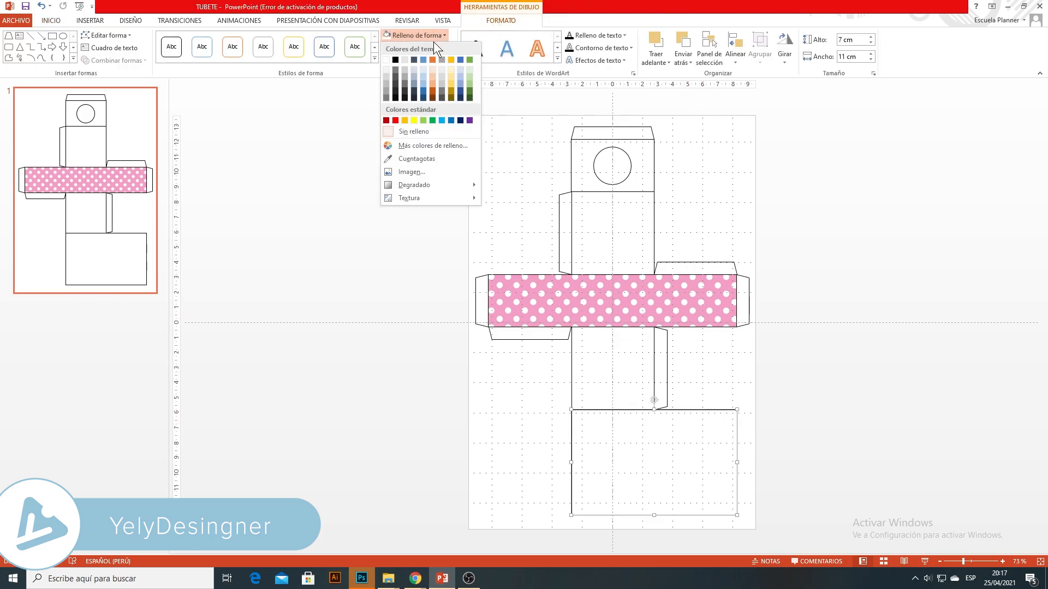
pyautogui.click(413, 171)
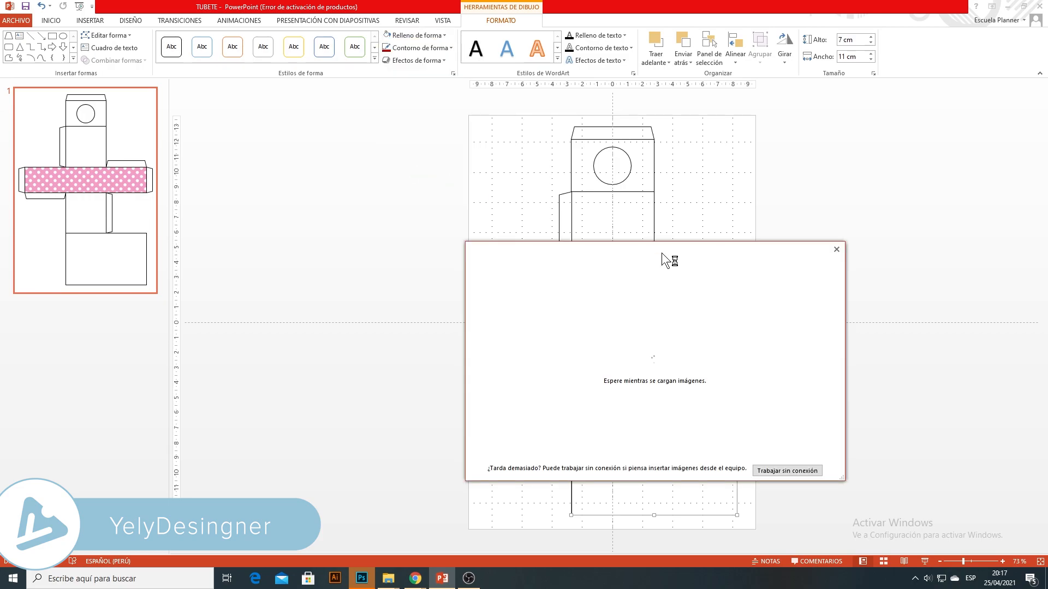
pyautogui.click(700, 307)
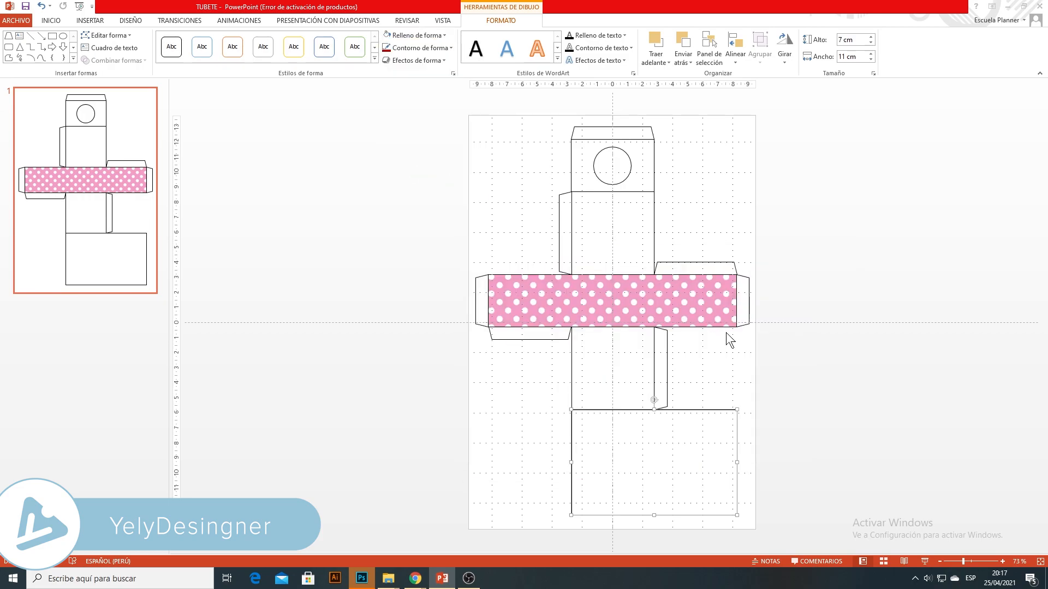
pyautogui.click(580, 222)
pyautogui.click(820, 521)
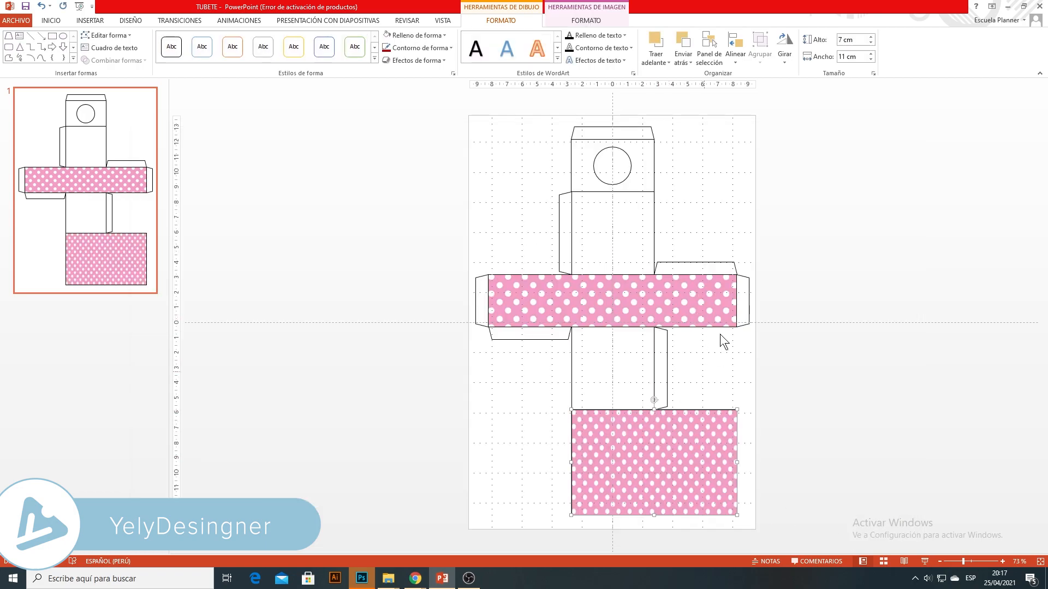
# Step: Use Crop to enlarge the large rectangle's picture fill beyond its left and upper edges so the dots look round
pyautogui.click(588, 21)
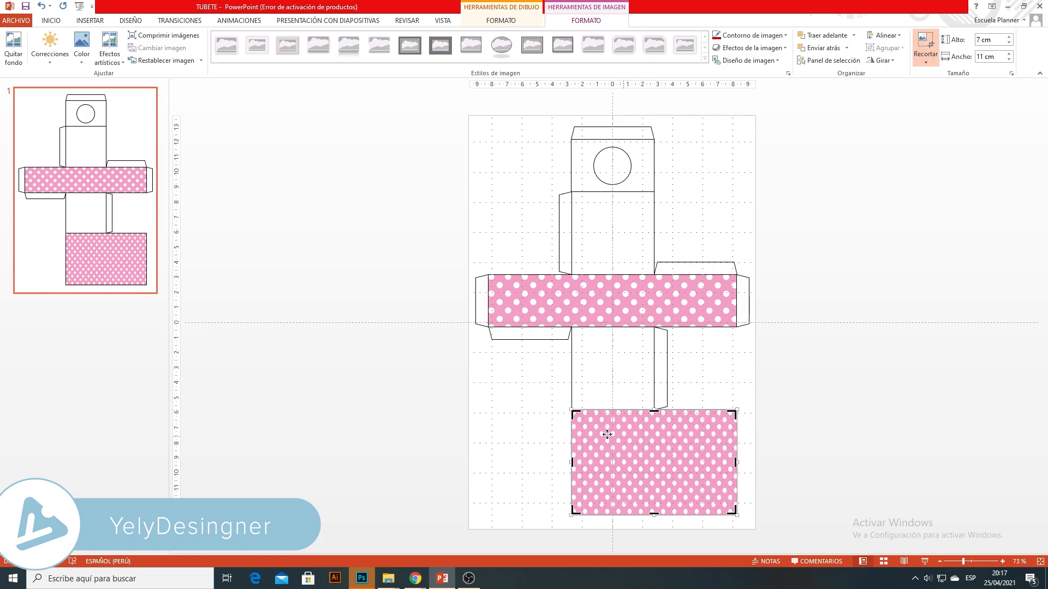
pyautogui.moveTo(568, 406); pyautogui.dragTo(501, 399)
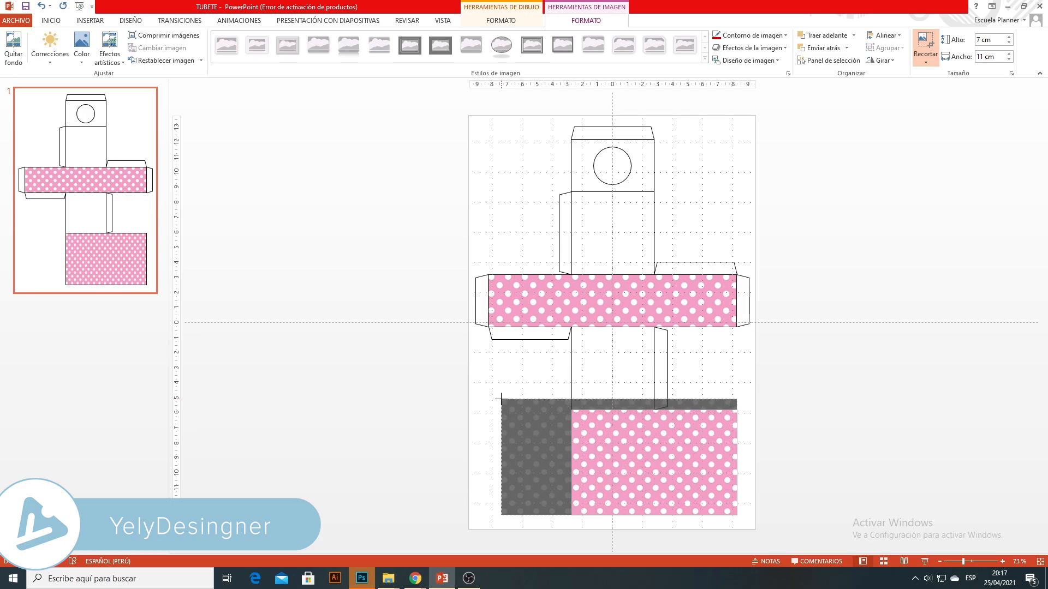
pyautogui.click(792, 481)
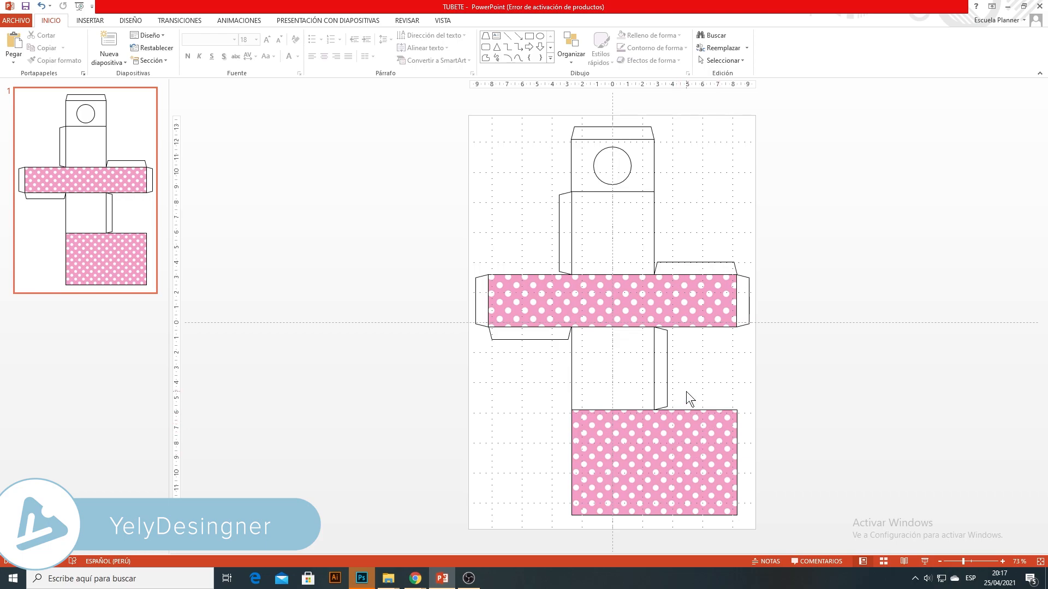
# Step: Fill the 5.5 cm square directly below the wide strip with the picture 71Zg9sPDHdL._AC_SL1500_ from the MATERIALESTTUBETE folder
pyautogui.click(571, 351)
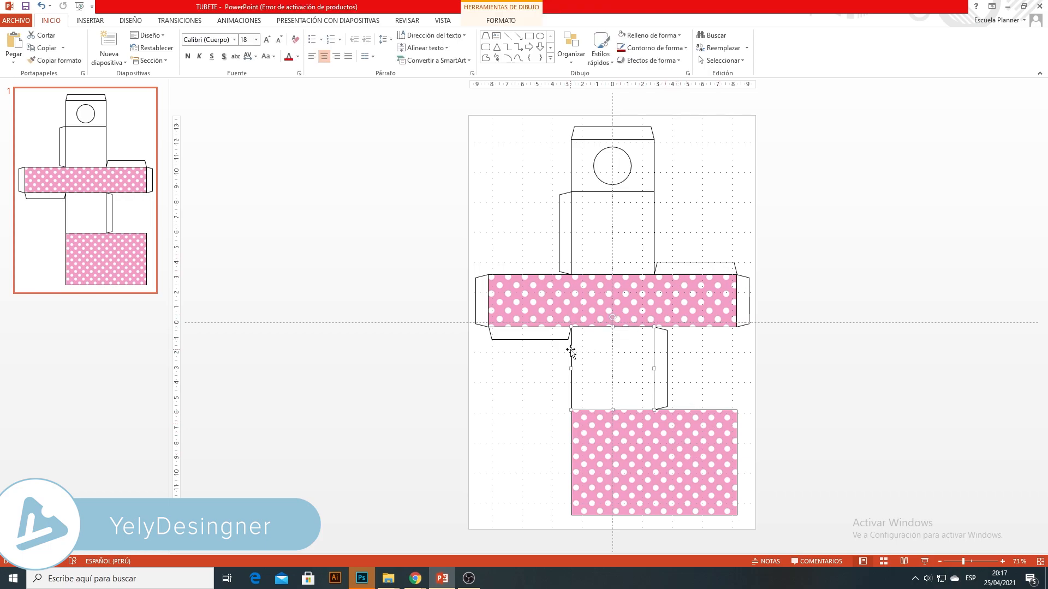
pyautogui.click(490, 23)
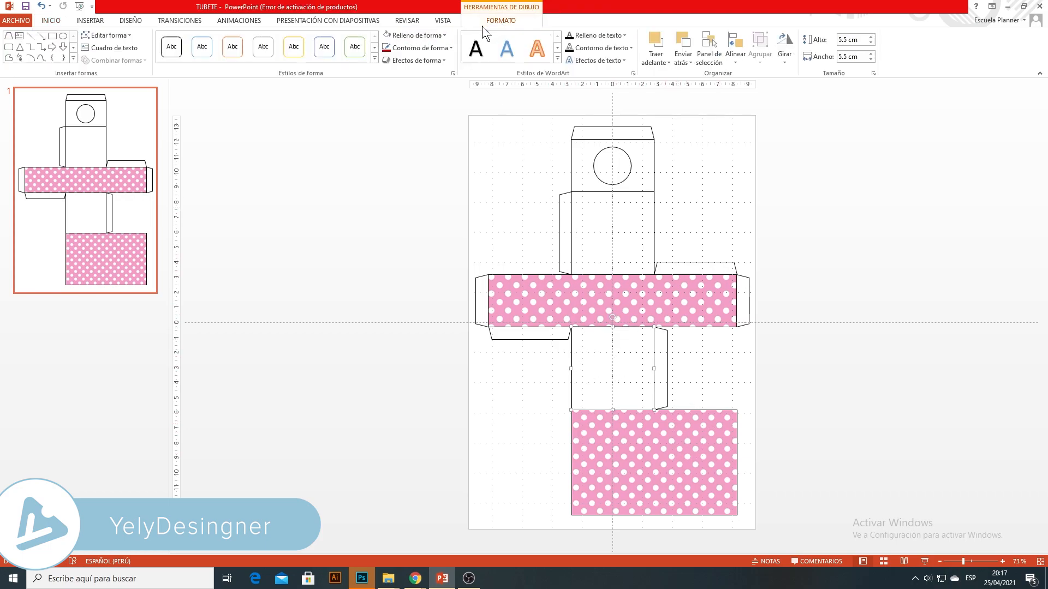
pyautogui.click(417, 36)
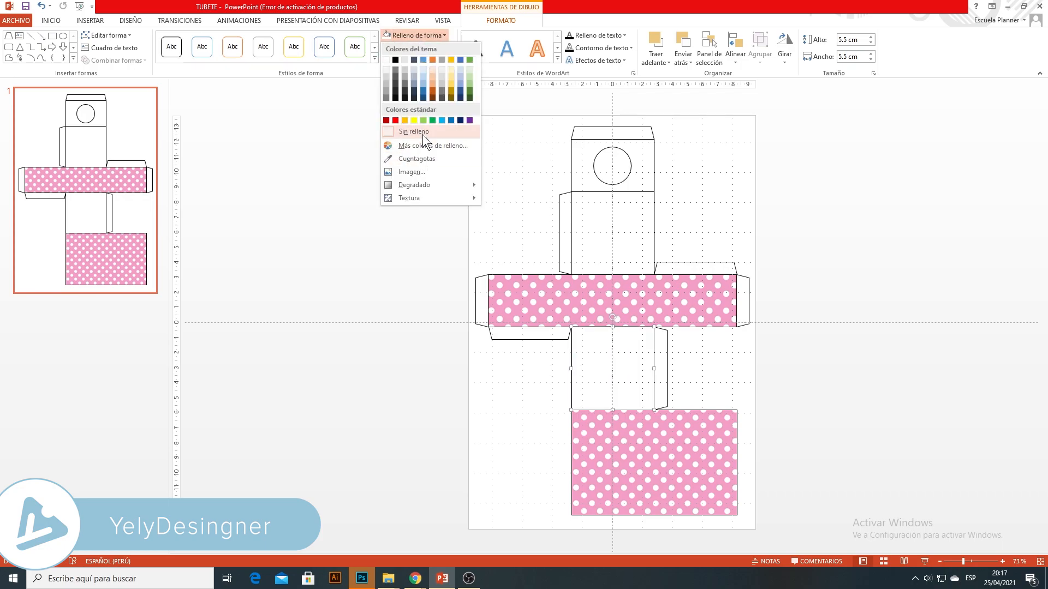
pyautogui.click(420, 175)
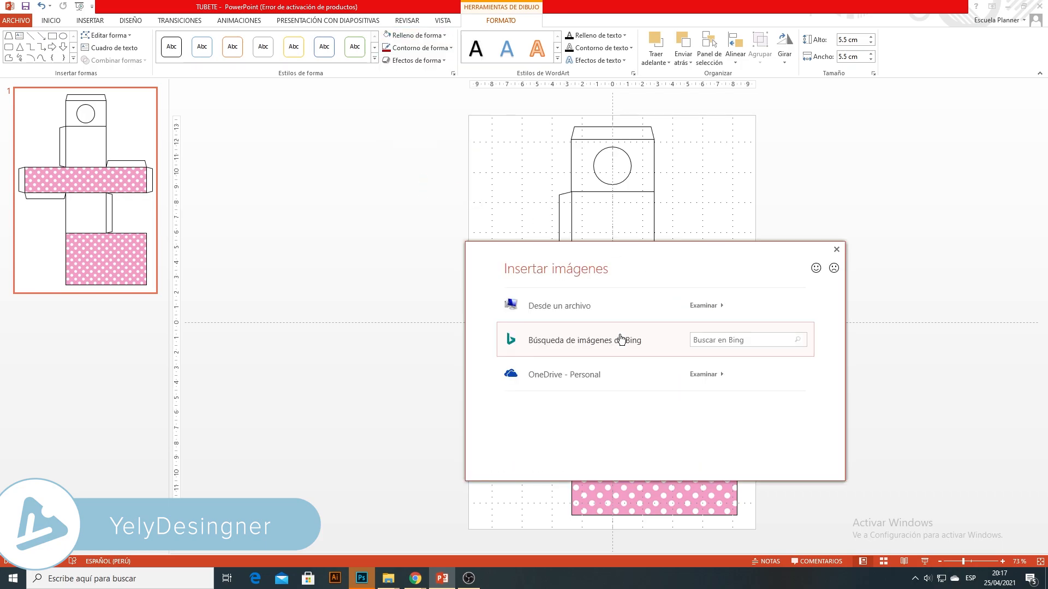
pyautogui.press('Escape')
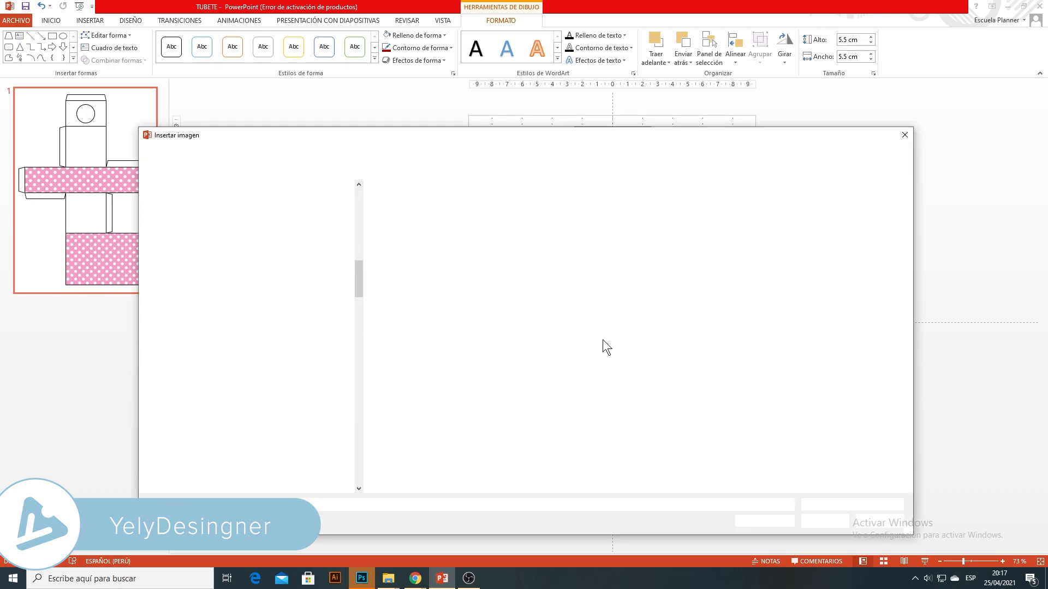
pyautogui.click(409, 221)
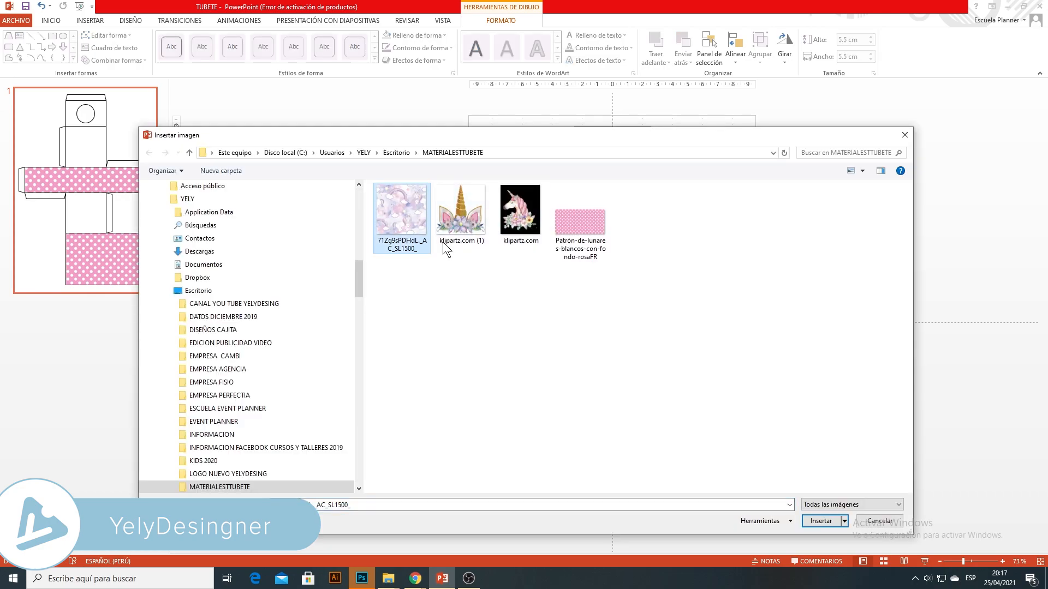
pyautogui.click(813, 521)
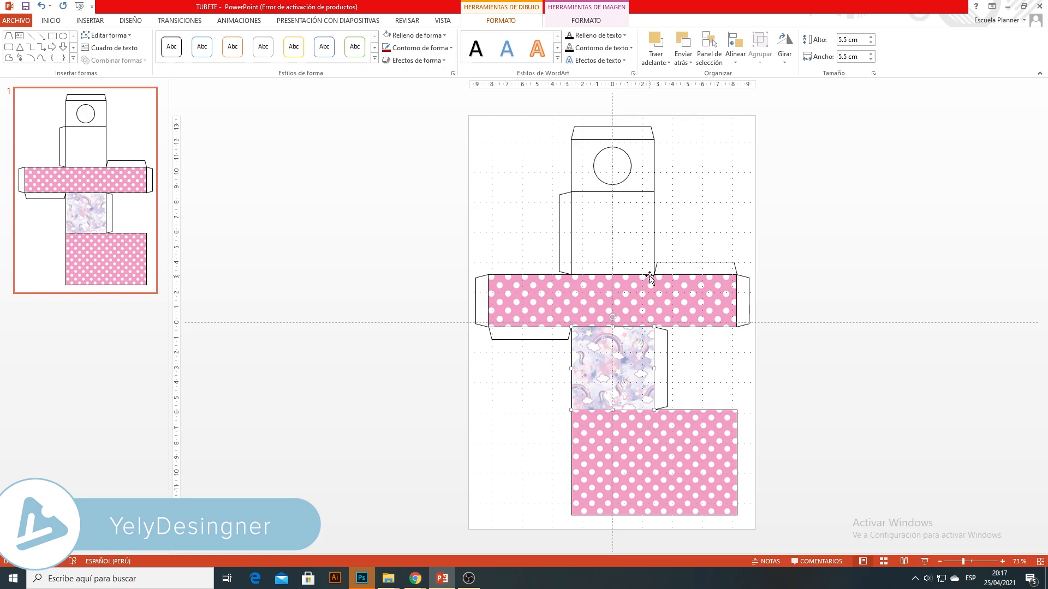
# Step: Fill the 5.5 cm square directly above the wide strip with the picture 71Zg9sPDHdL._AC_SL1500_
pyautogui.click(655, 254)
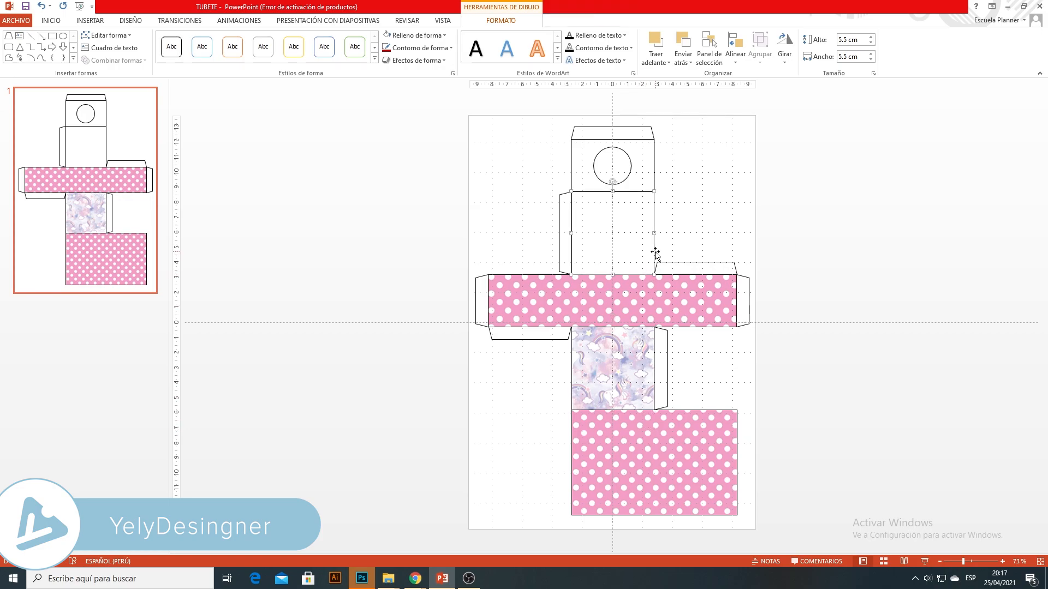
pyautogui.click(415, 35)
pyautogui.click(420, 171)
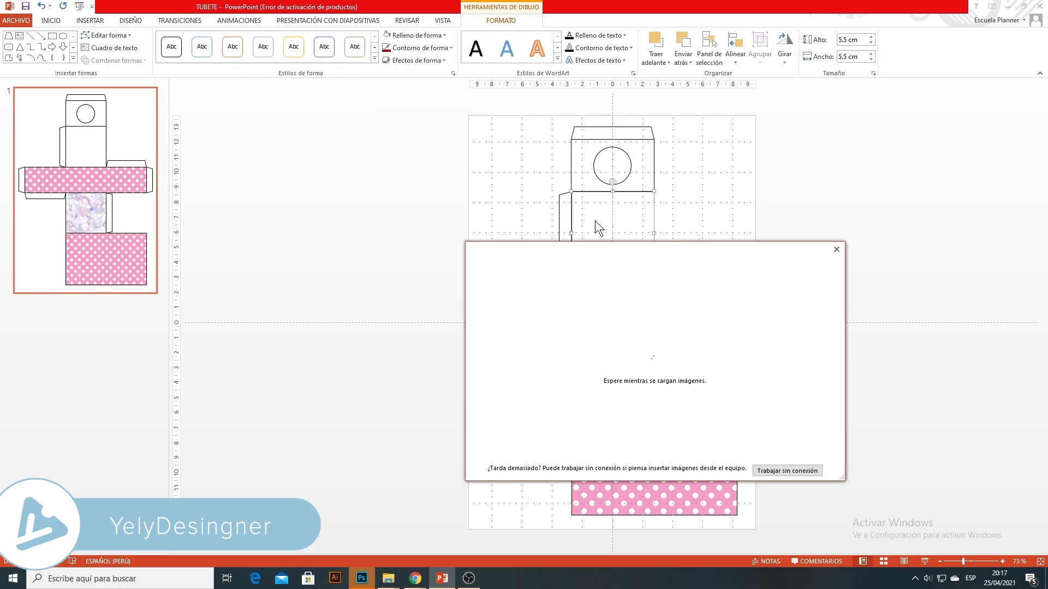
pyautogui.click(624, 316)
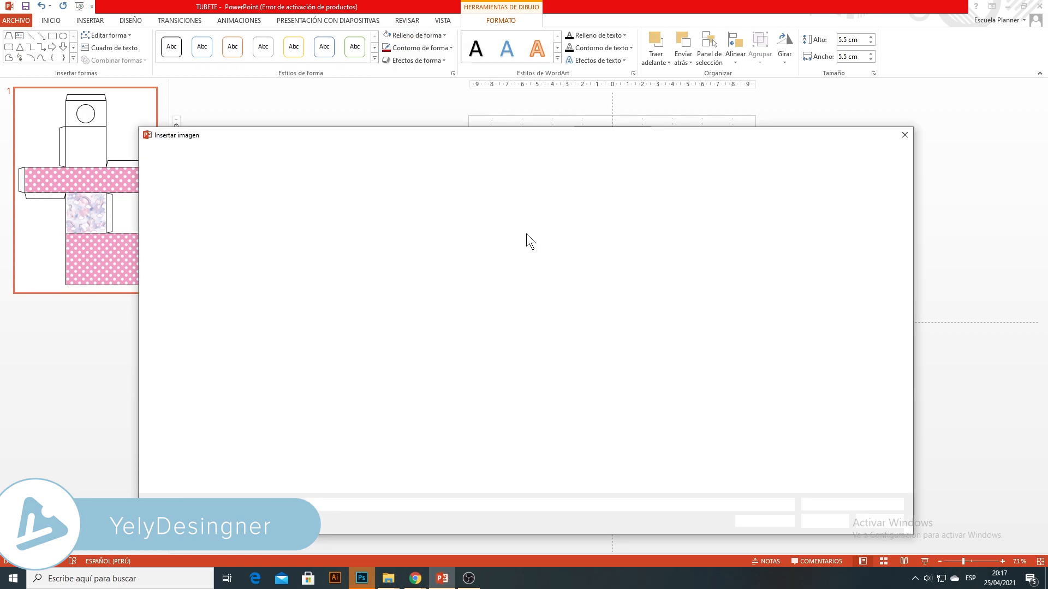
pyautogui.click(405, 205)
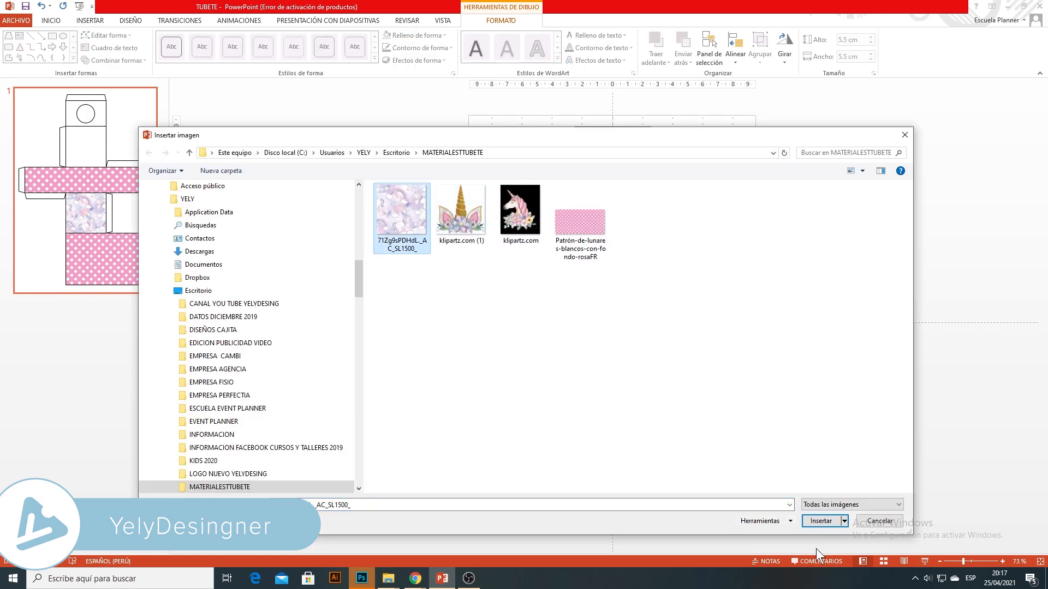
pyautogui.click(821, 521)
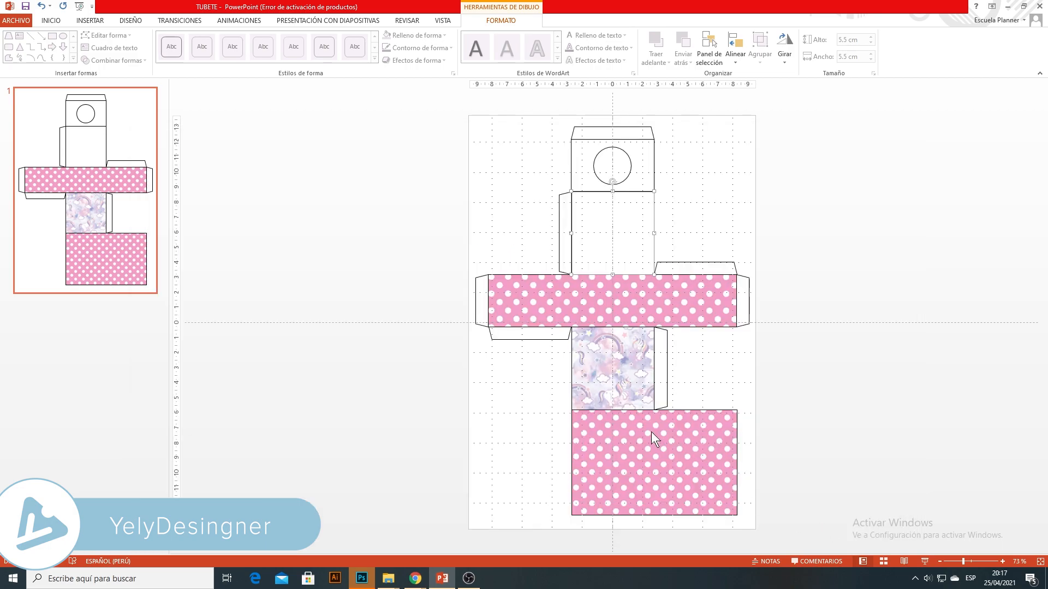
pyautogui.click(711, 243)
# Step: Fill the 3.5 × 5.5 cm rectangle behind the circle with the unicorn picture 71Zg9sPDHdL._AC_SL1500_
pyautogui.click(654, 178)
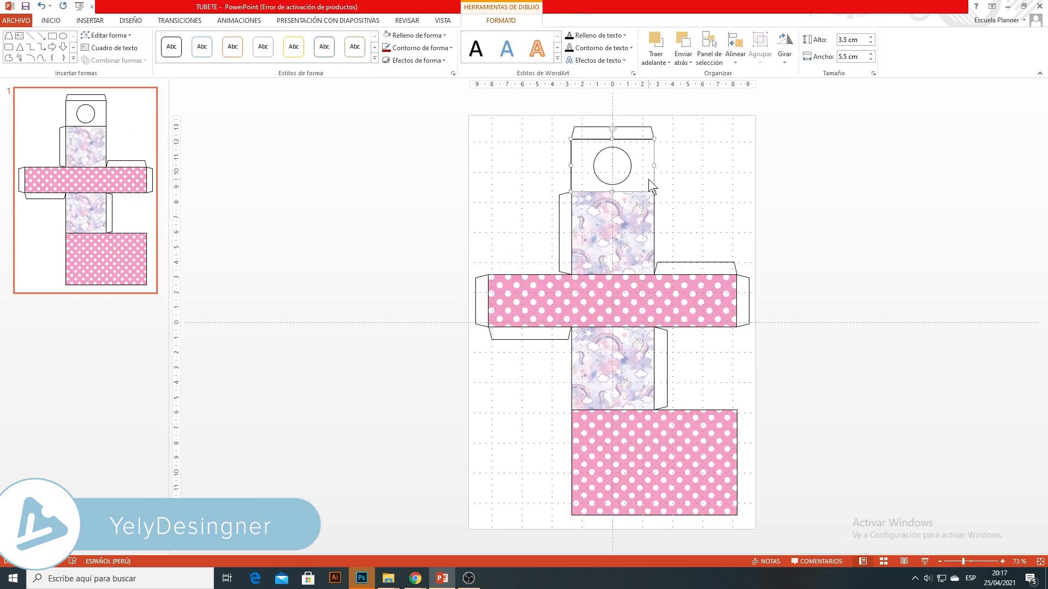
pyautogui.click(433, 36)
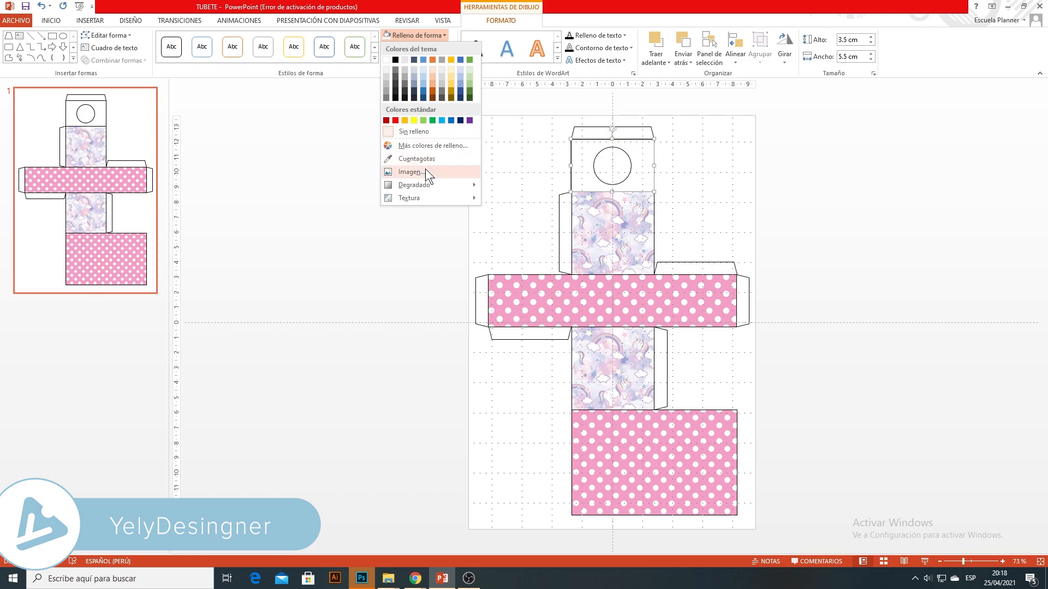
pyautogui.click(425, 169)
pyautogui.click(603, 310)
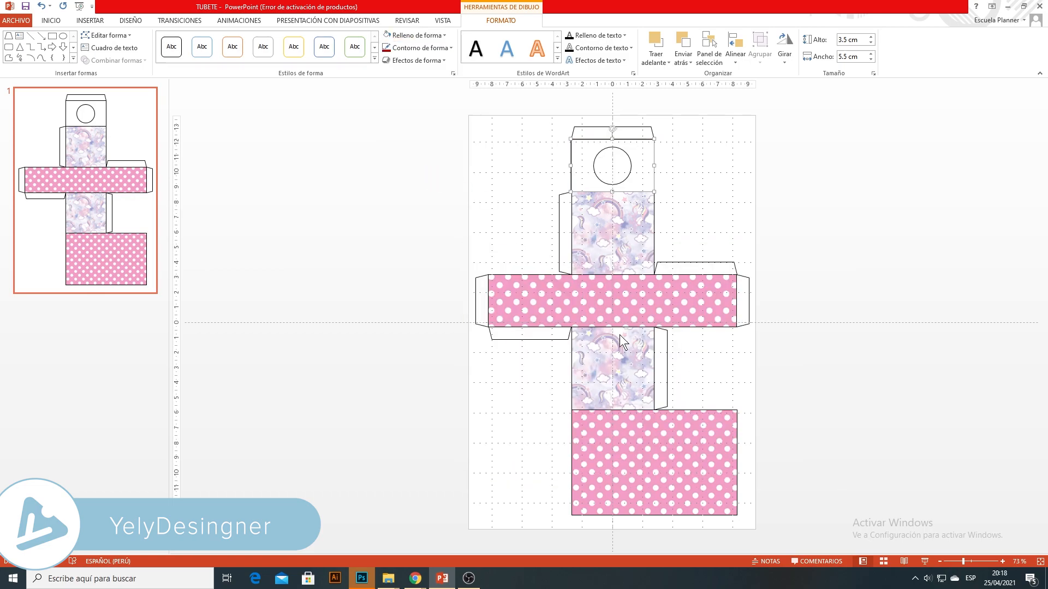
pyautogui.click(403, 209)
pyautogui.click(822, 521)
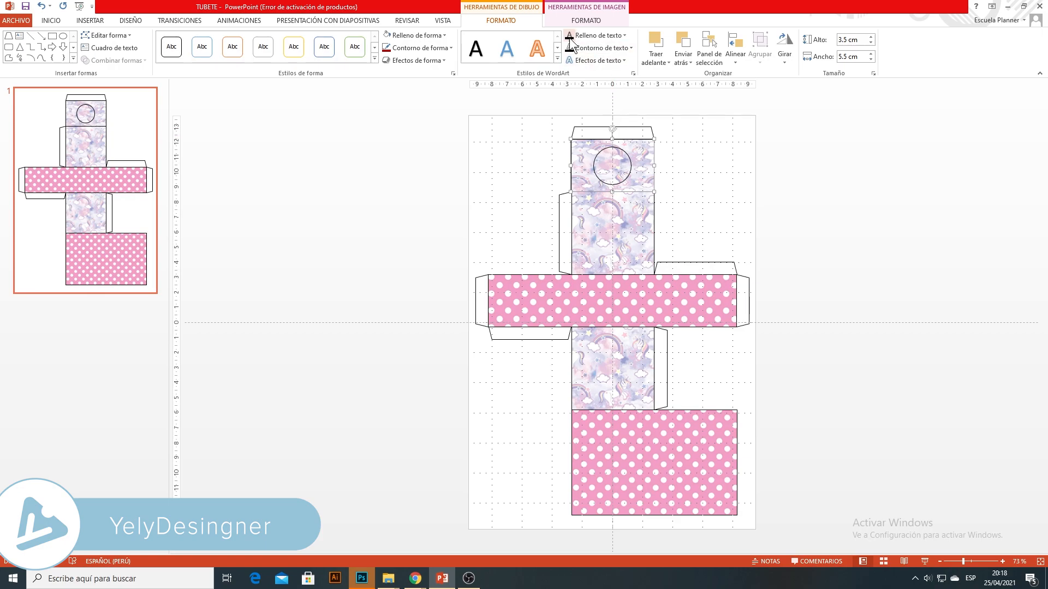
# Step: Use Crop to stretch the picture fill of the rectangle behind the circle upward beyond the shape's upper edge
pyautogui.click(586, 20)
pyautogui.click(929, 48)
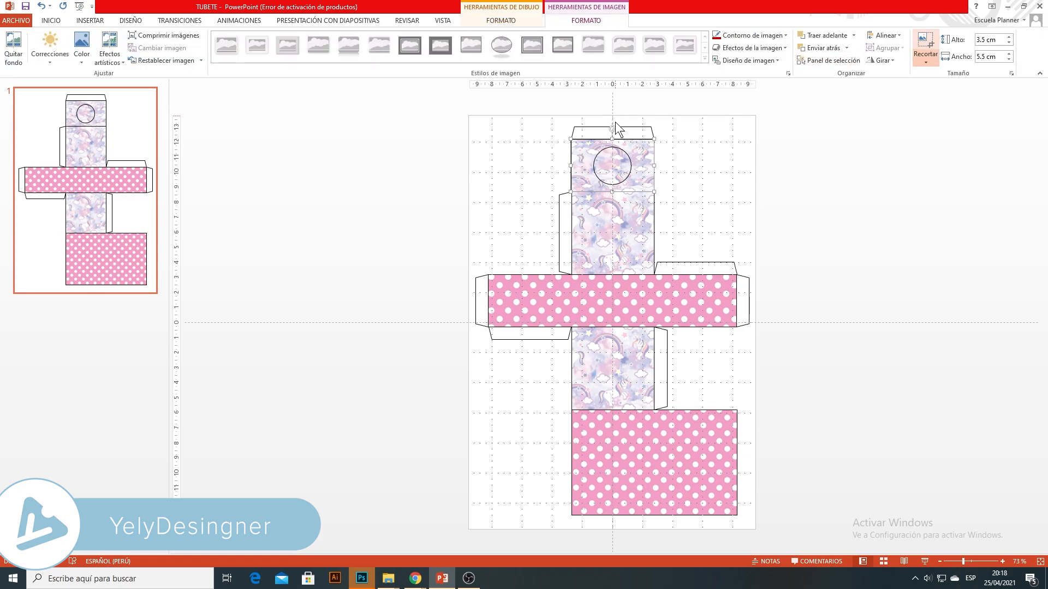
pyautogui.moveTo(612, 139); pyautogui.dragTo(610, 113)
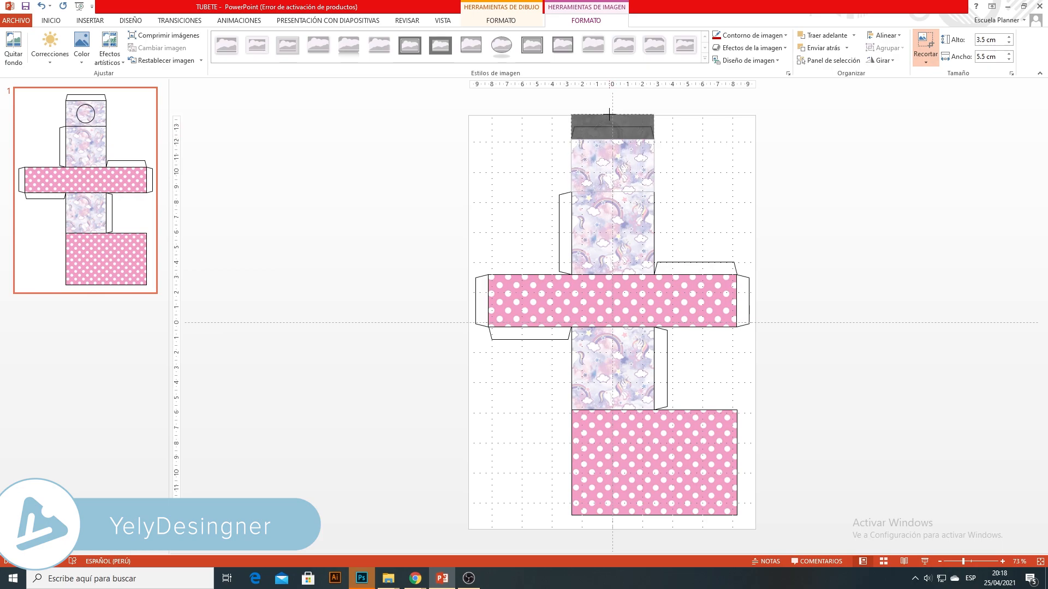
pyautogui.click(719, 210)
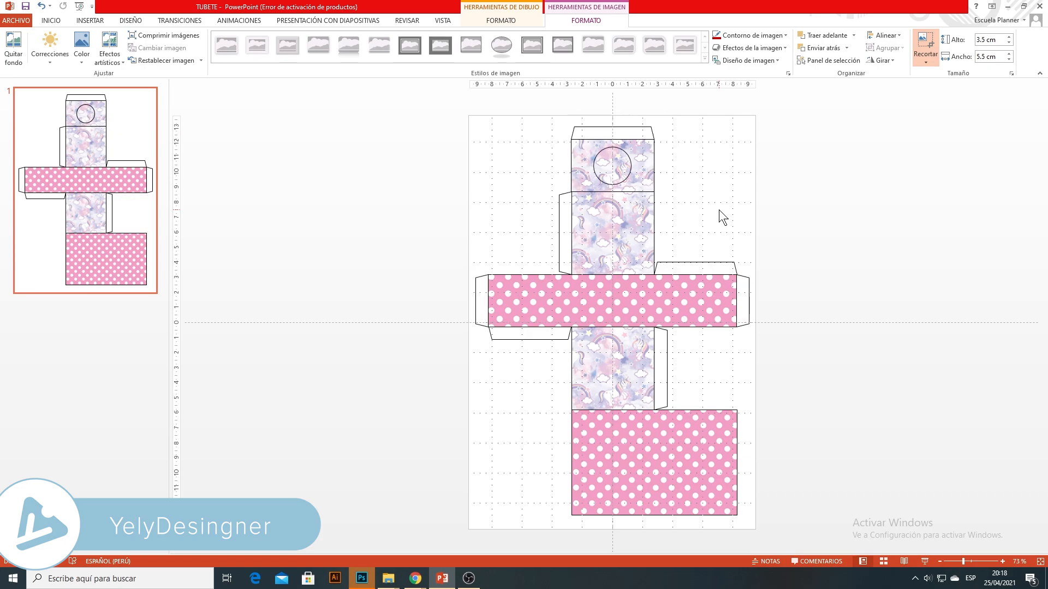
# Step: Give the 2.5 cm circle a solid white fill and remove its outline
pyautogui.click(631, 166)
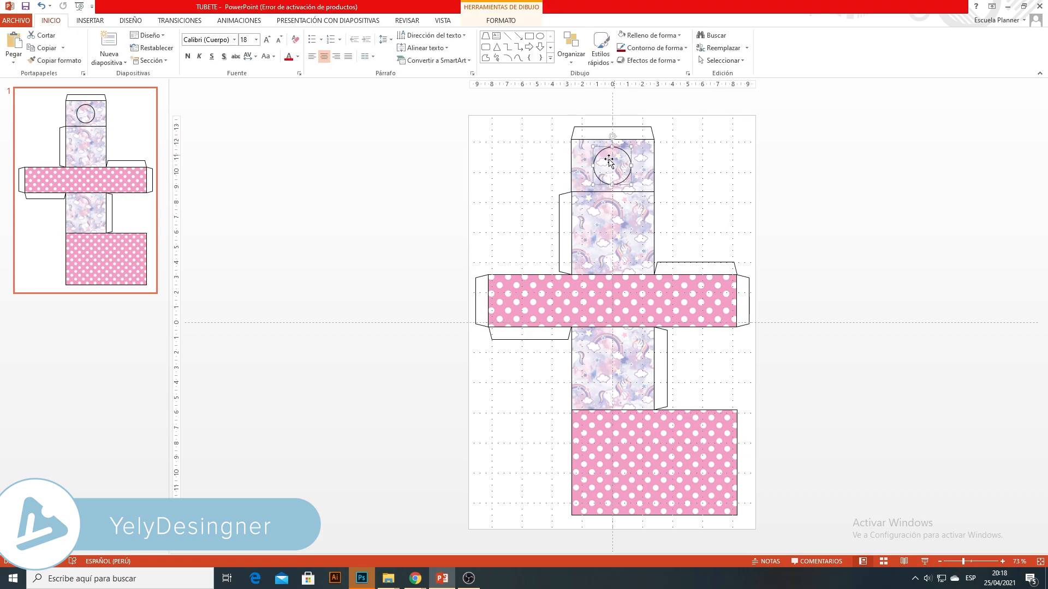
pyautogui.click(506, 20)
pyautogui.click(430, 36)
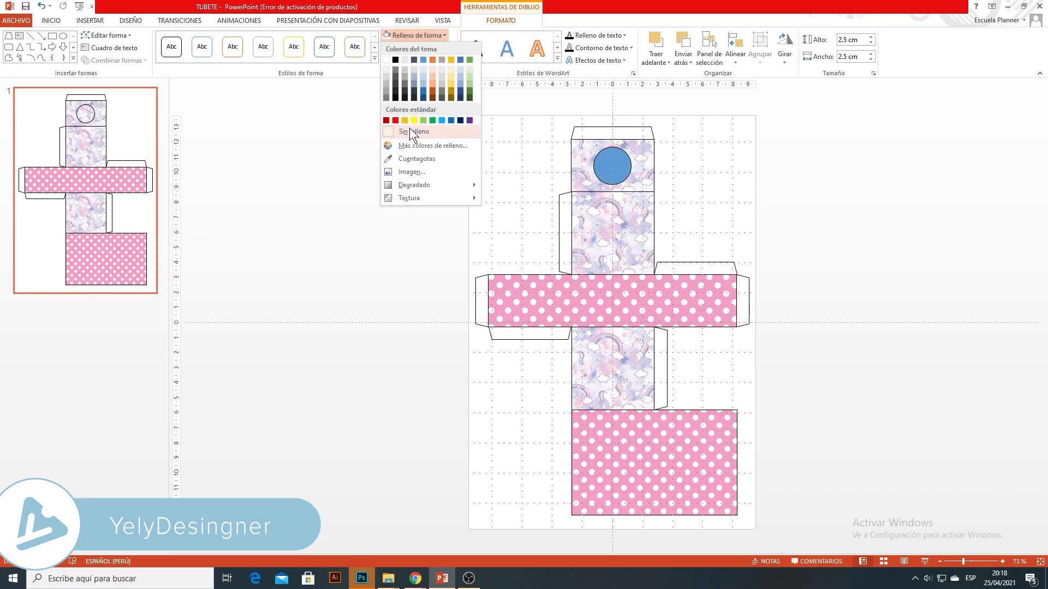
pyautogui.click(387, 60)
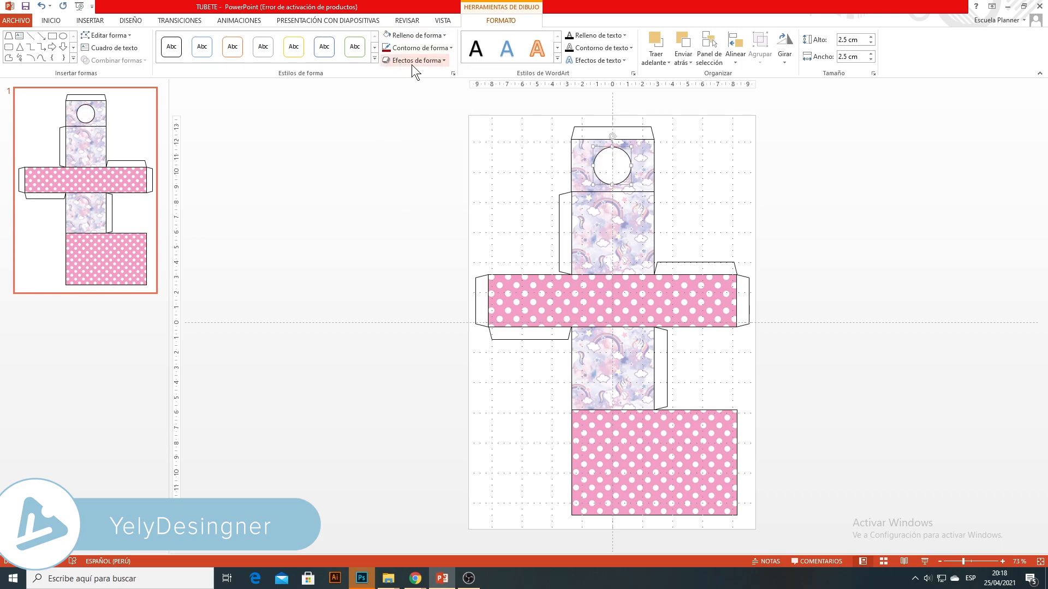
pyautogui.click(434, 50)
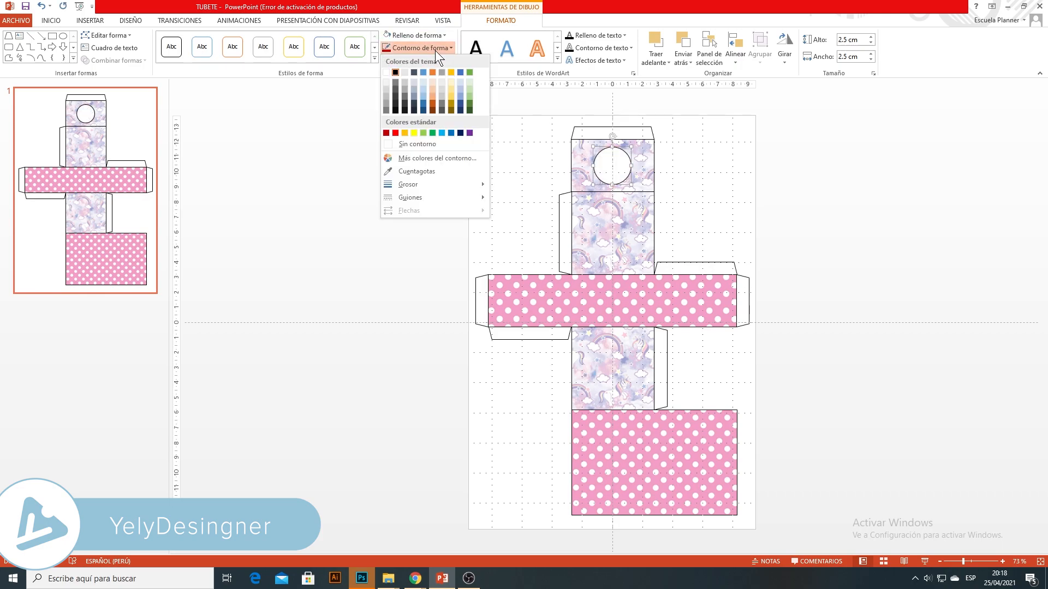
pyautogui.click(423, 145)
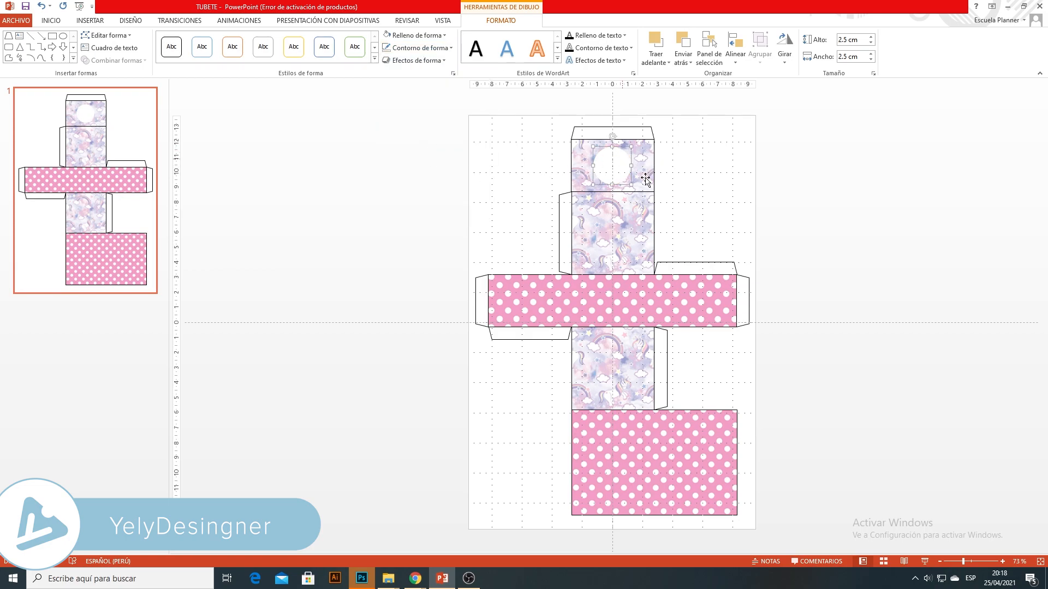
pyautogui.click(679, 192)
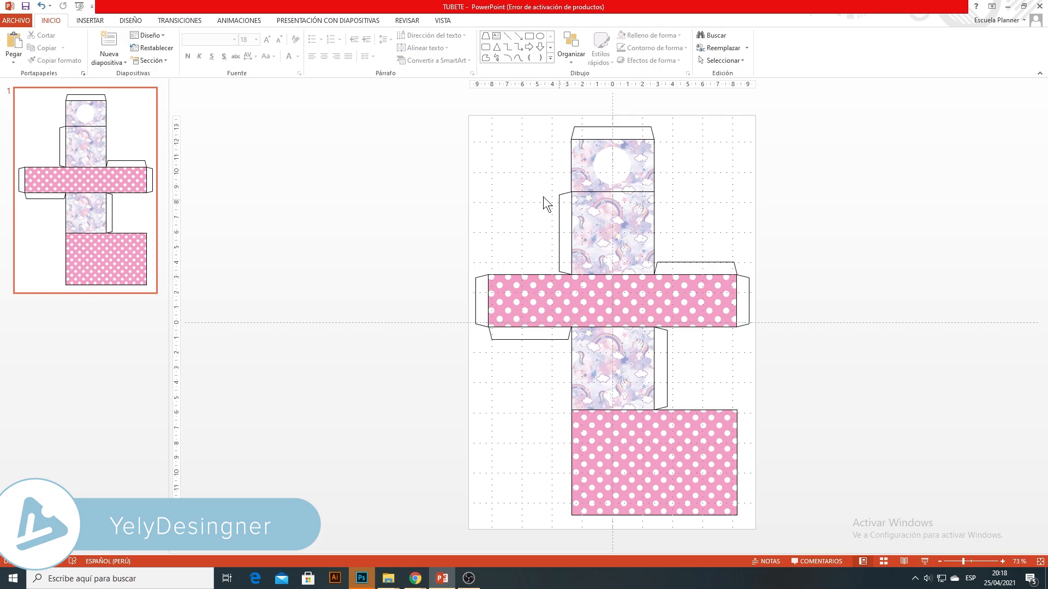
# Step: Remove the outlines from the large 7 × 11 cm polka-dot rectangle and the unicorn square directly above it
pyautogui.click(692, 418)
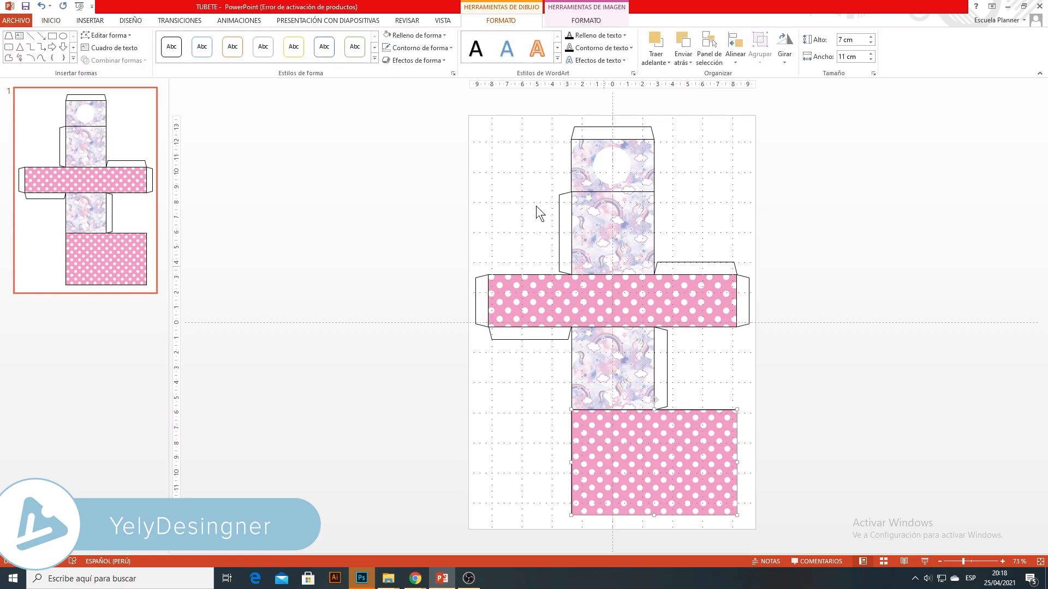
pyautogui.click(427, 50)
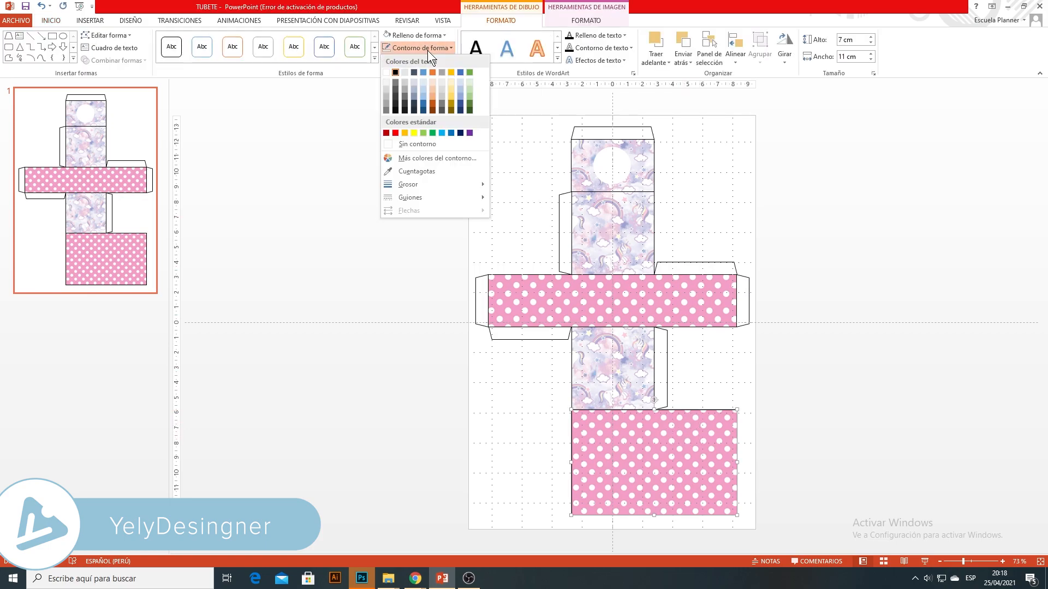
pyautogui.click(404, 144)
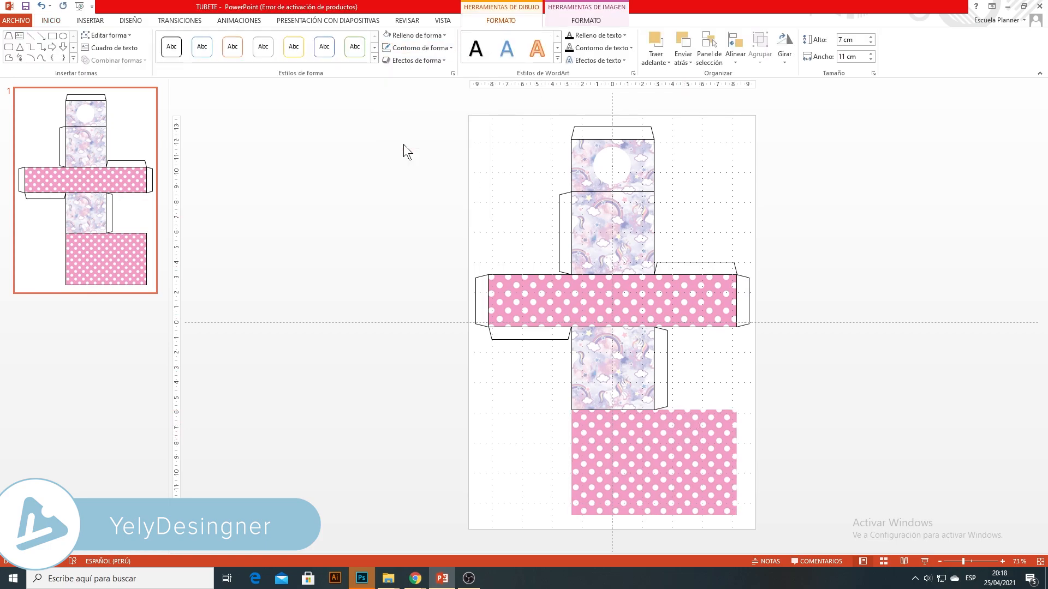
pyautogui.click(573, 369)
pyautogui.click(423, 48)
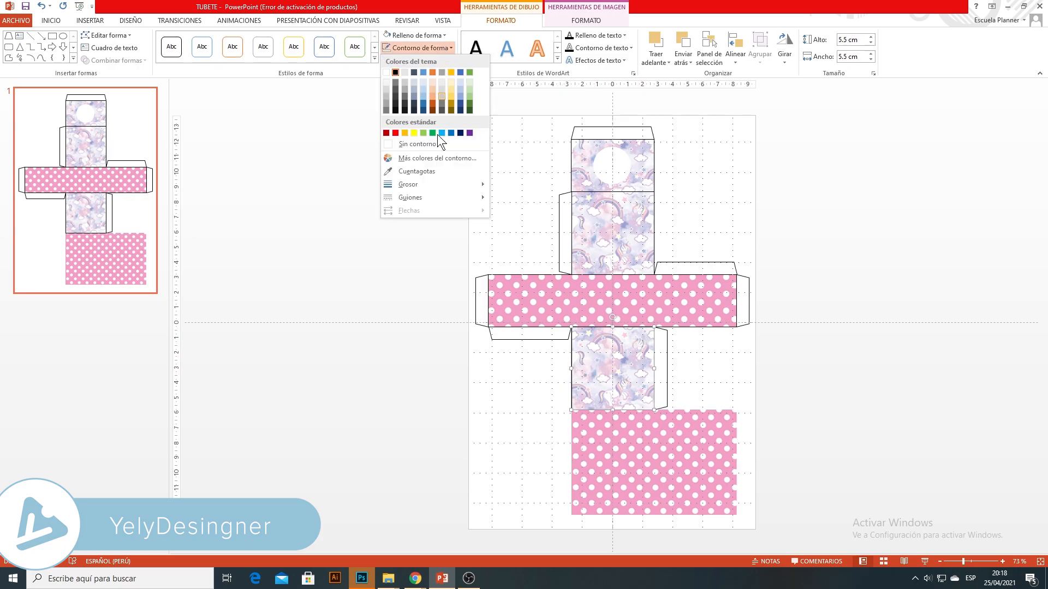
pyautogui.click(417, 144)
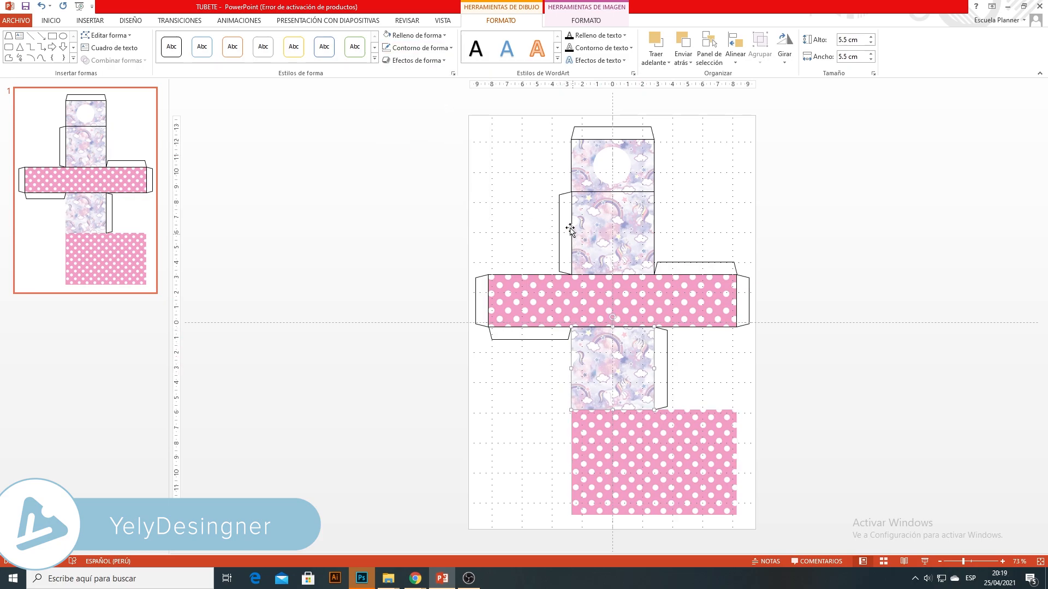
# Step: Remove the outlines from the unicorn square above the wide strip and the rectangle containing the white circle
pyautogui.click(606, 220)
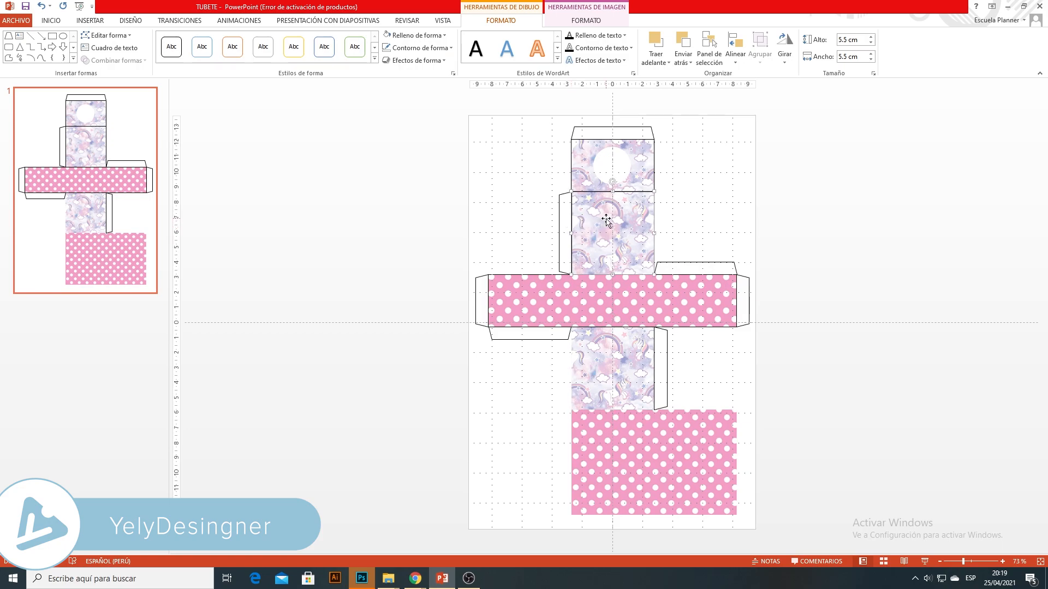
pyautogui.click(427, 48)
pyautogui.click(425, 145)
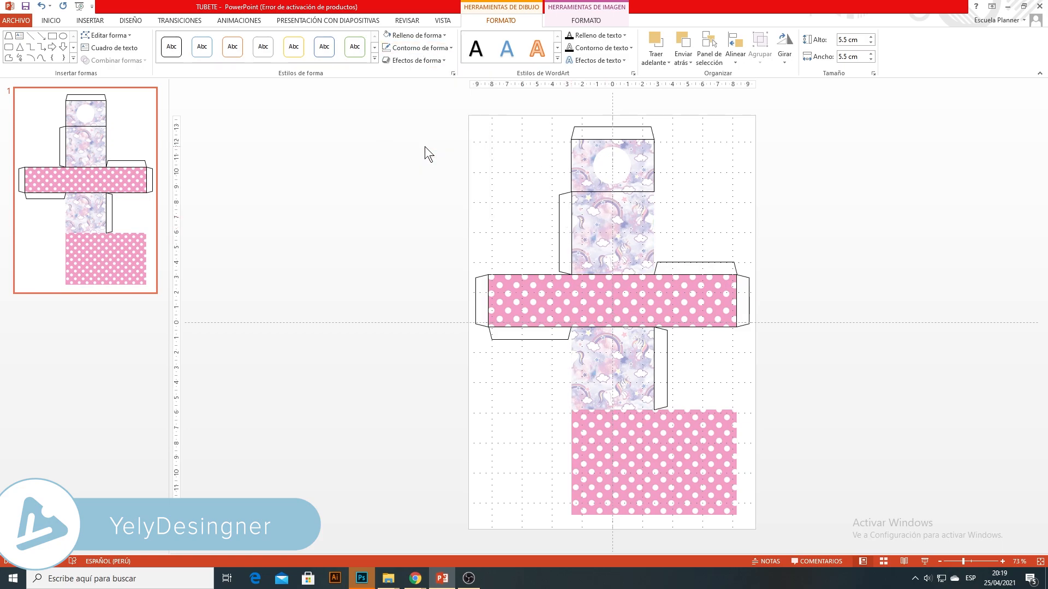
pyautogui.click(648, 155)
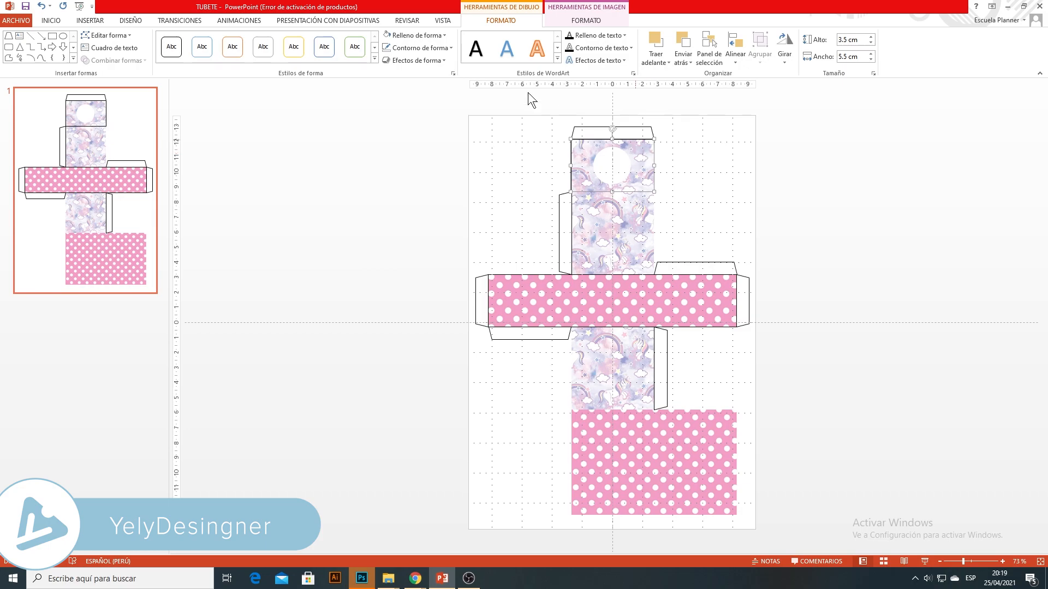
pyautogui.click(438, 50)
pyautogui.click(433, 144)
pyautogui.click(694, 223)
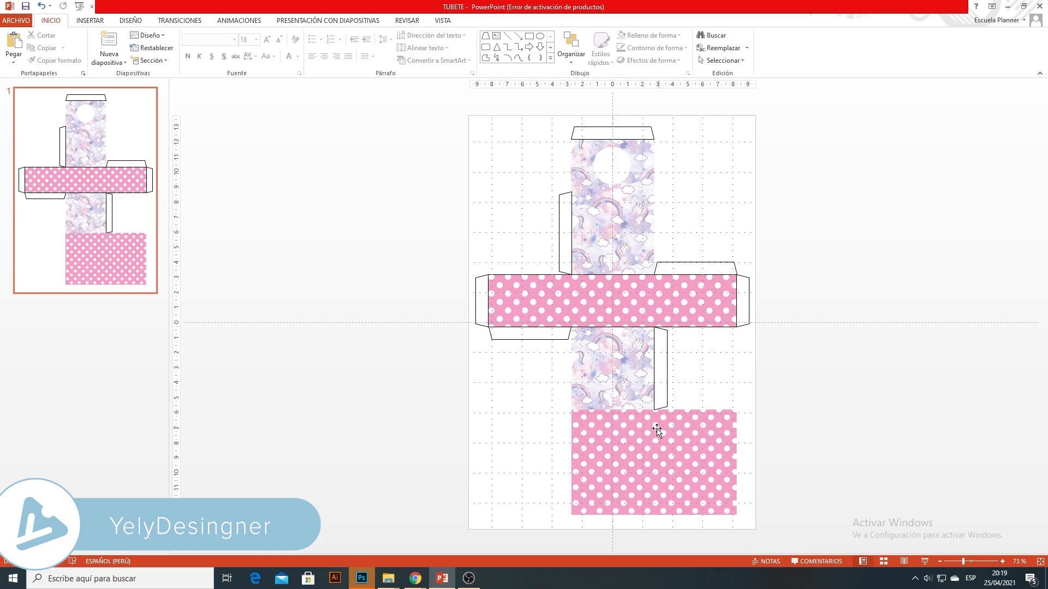
# Step: Remove the outline from the wide 3.5 × 16.5 cm polka-dot strip
pyautogui.click(681, 294)
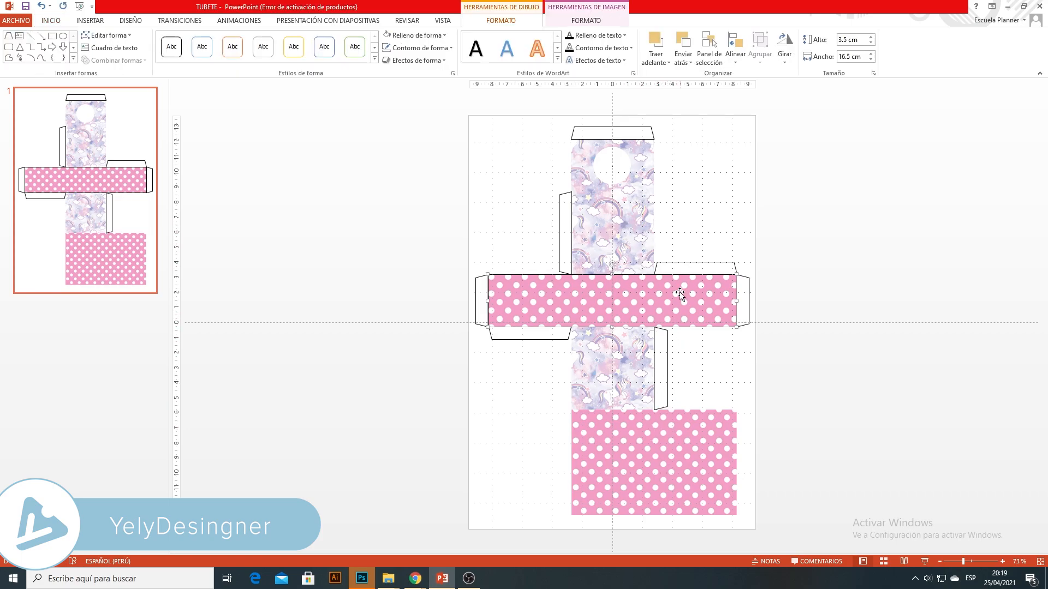
pyautogui.click(437, 50)
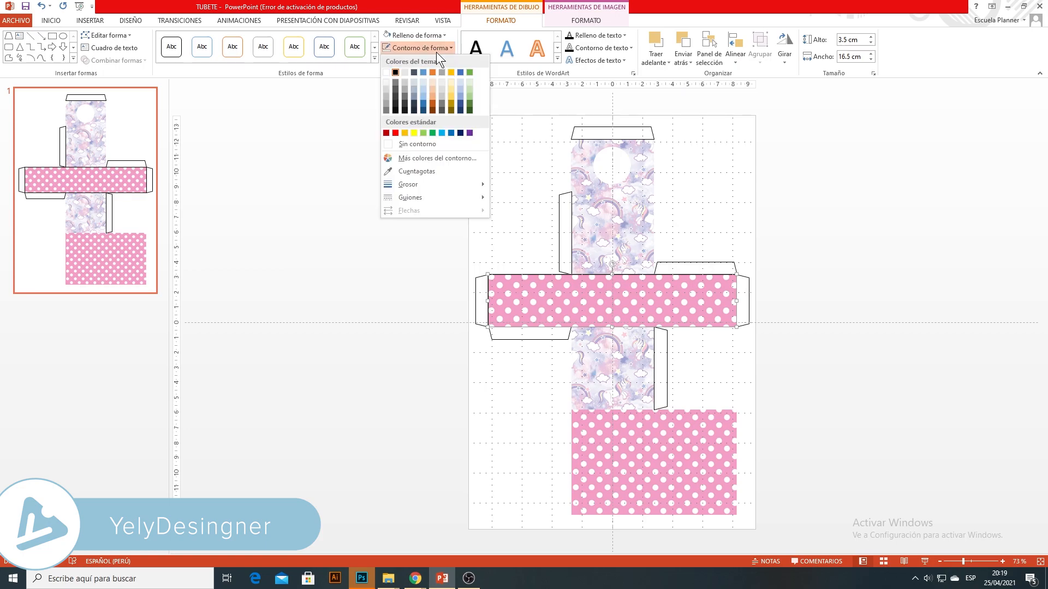
pyautogui.click(426, 141)
pyautogui.click(762, 387)
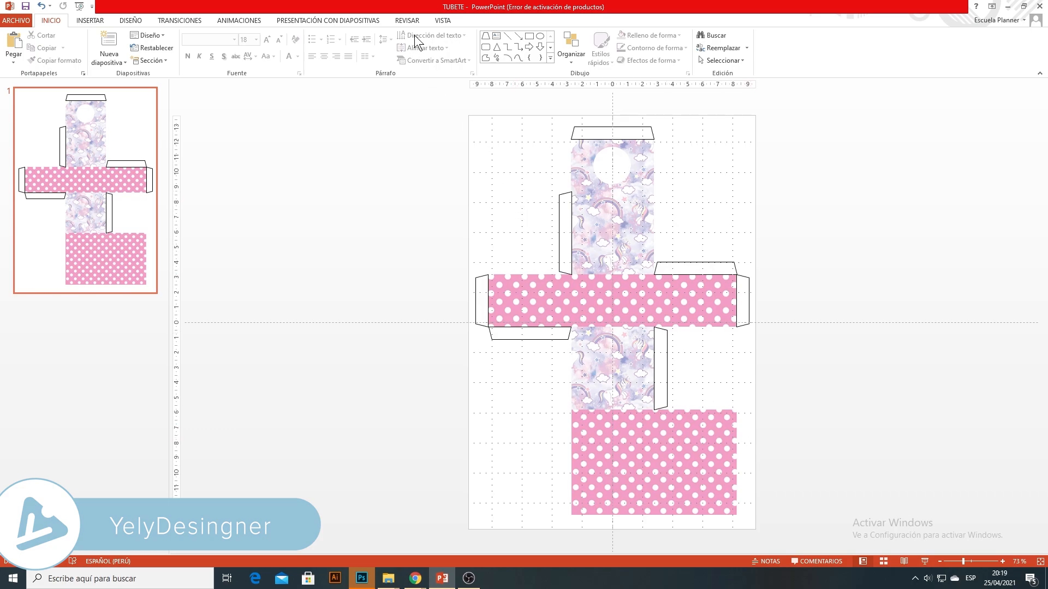
# Step: Insert the unicorn head picture and the unicorn horn-and-ears picture from files onto the slide
pyautogui.click(83, 20)
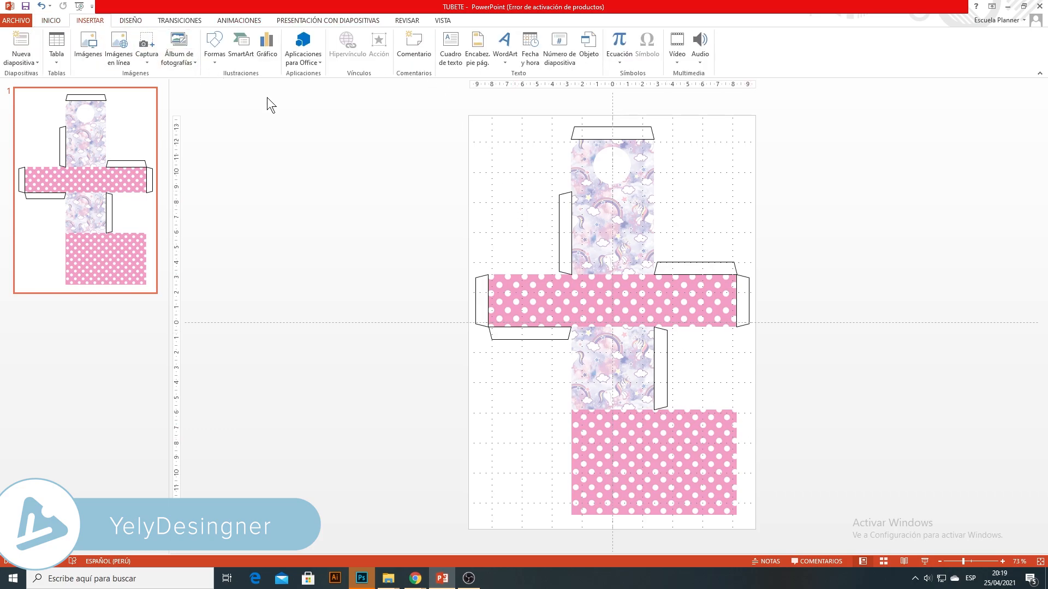
pyautogui.click(89, 49)
pyautogui.moveTo(512, 272); pyautogui.dragTo(438, 190)
pyautogui.click(825, 524)
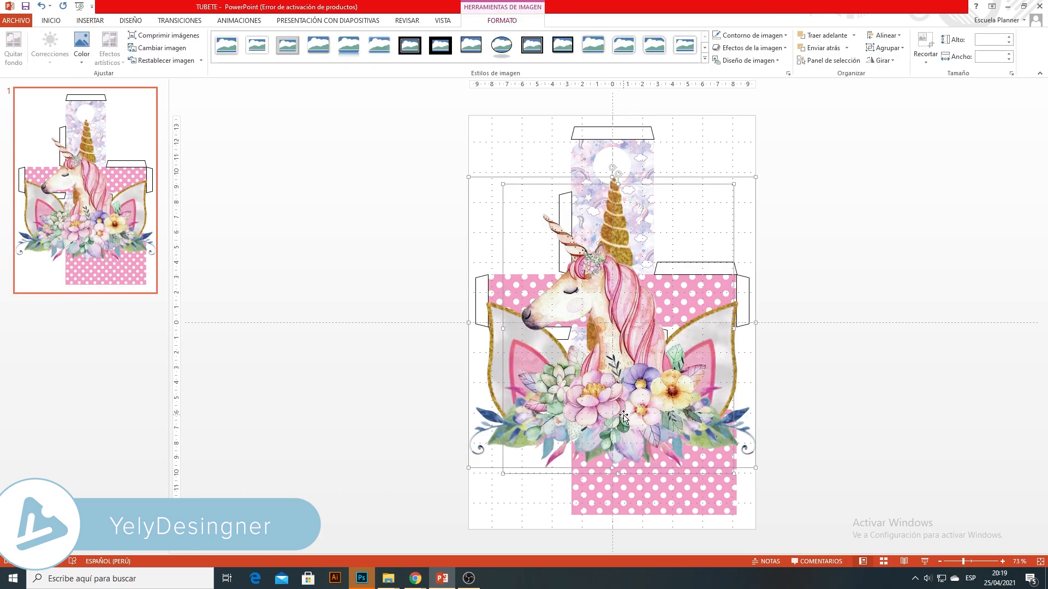
# Step: Move the unicorn head off the slide's right side, and shrink the horn-and-ears picture to about 9.42 × 9.3 cm beside the slide's left edge
pyautogui.click(829, 407)
pyautogui.moveTo(529, 367); pyautogui.dragTo(804, 355)
pyautogui.moveTo(628, 372); pyautogui.dragTo(567, 372)
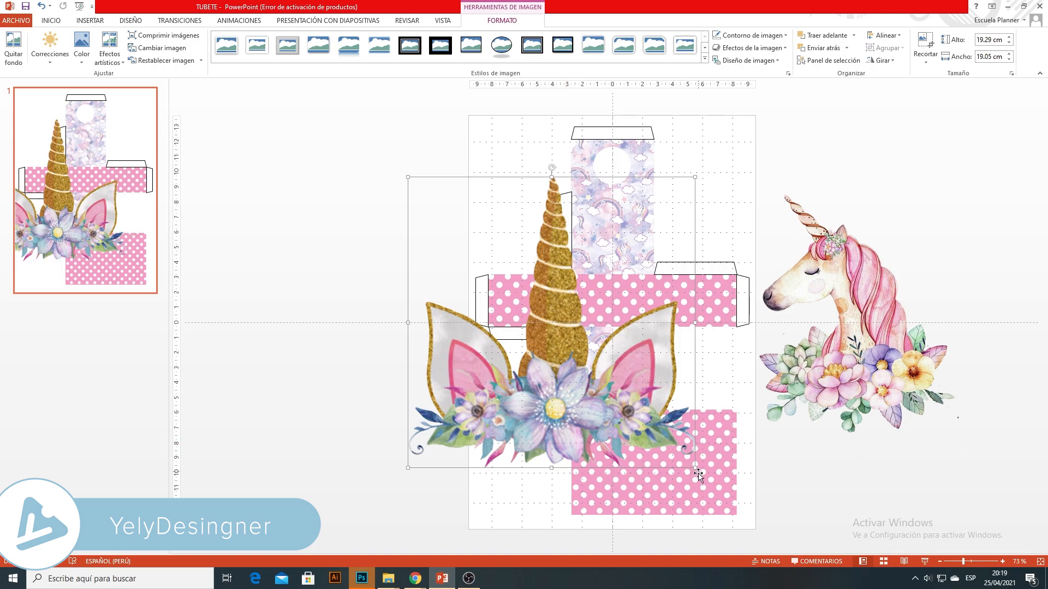
pyautogui.moveTo(696, 468); pyautogui.dragTo(552, 319)
pyautogui.moveTo(494, 286); pyautogui.dragTo(397, 375)
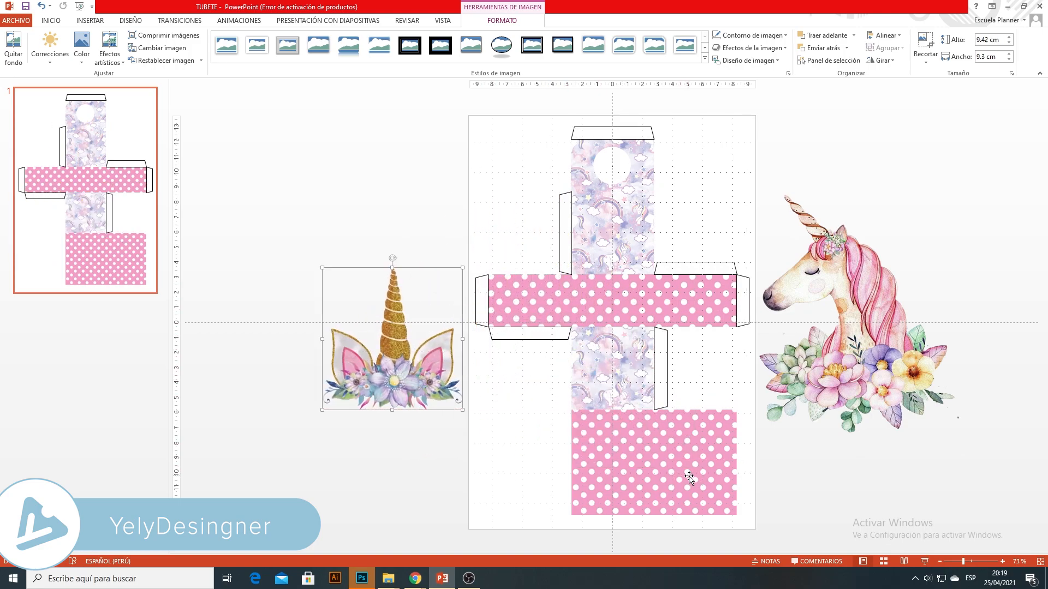
pyautogui.moveTo(838, 378); pyautogui.dragTo(855, 381)
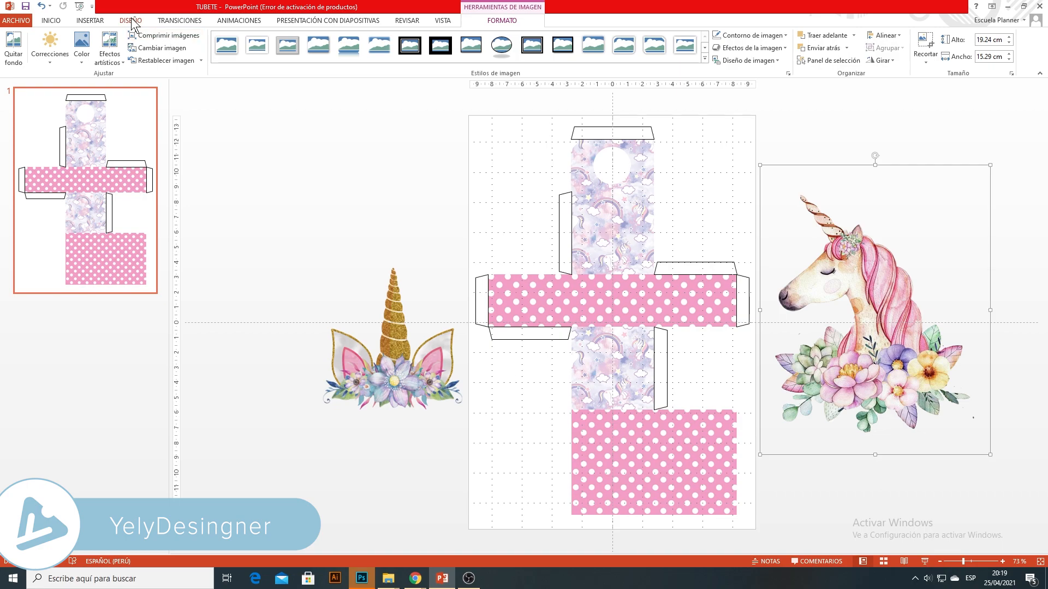
# Step: Draw an oval about 4.33 cm high and 4.68 cm wide on the unicorn square above the wide strip
pyautogui.click(96, 21)
pyautogui.click(214, 65)
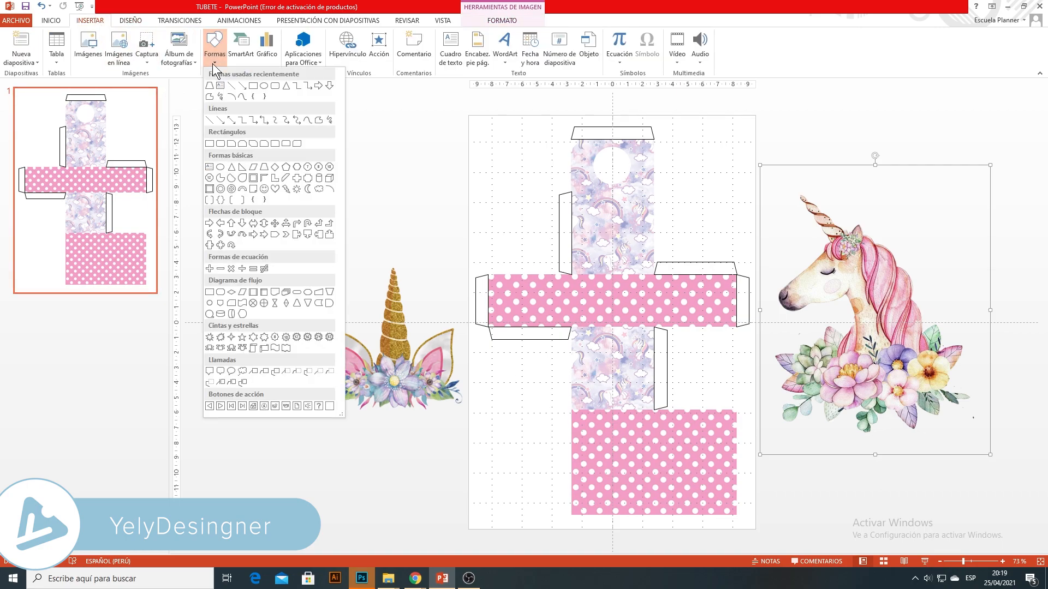
pyautogui.click(264, 87)
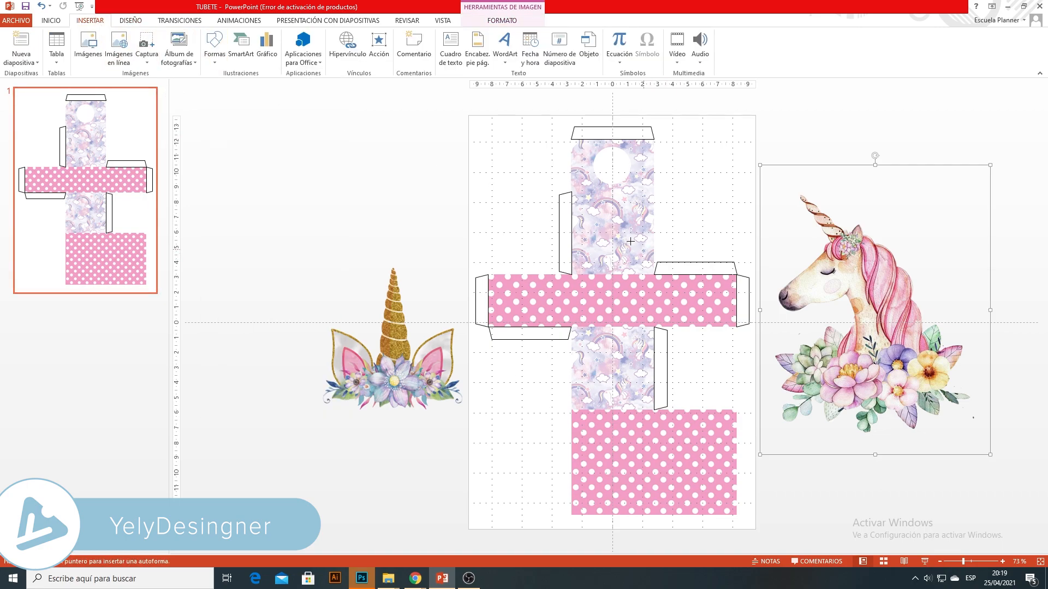
pyautogui.moveTo(584, 207); pyautogui.dragTo(648, 263)
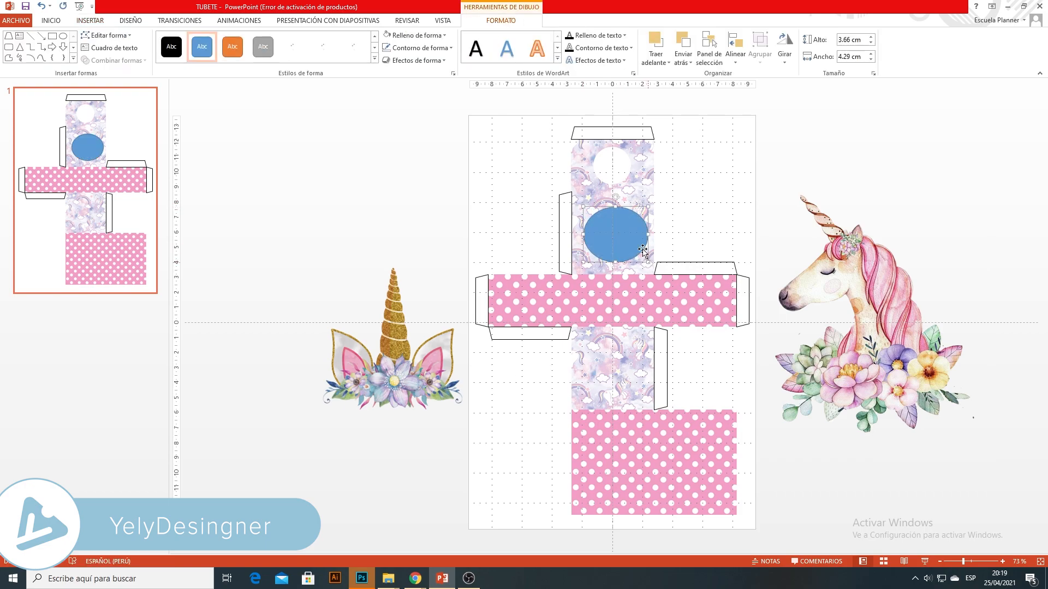
pyautogui.moveTo(647, 207)
pyautogui.mouseDown()
pyautogui.moveTo(649, 197)
pyautogui.moveTo(632, 217)
pyautogui.mouseUp()
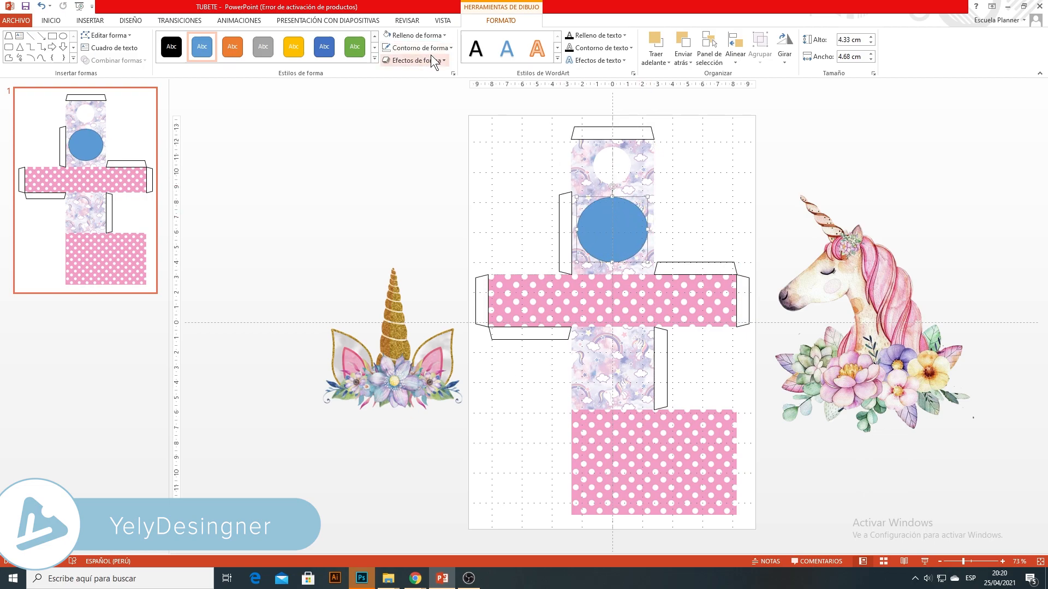
# Step: Give the new oval a solid white fill and remove its outline
pyautogui.click(432, 37)
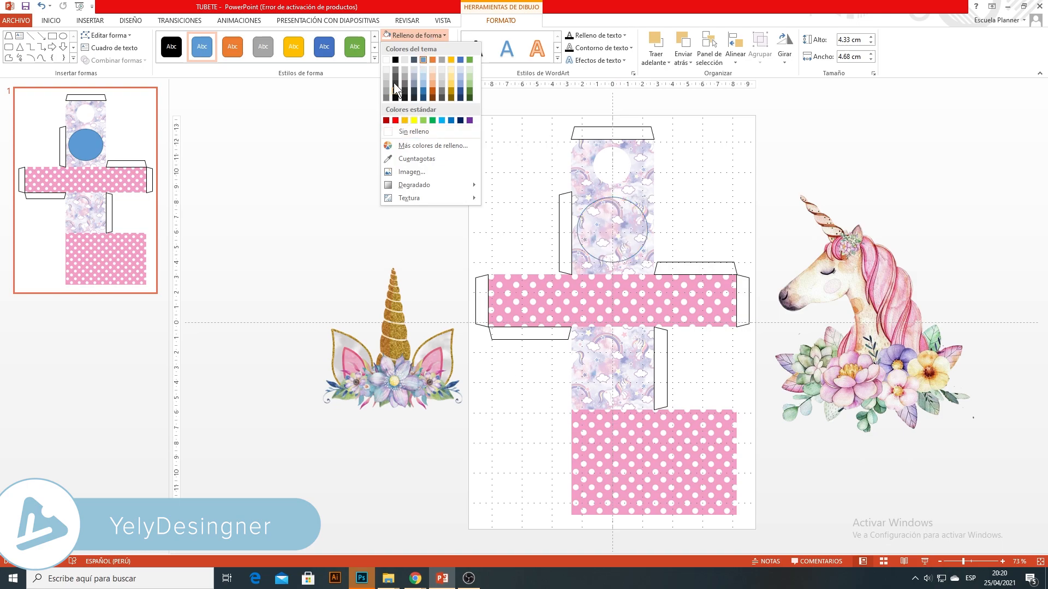
pyautogui.click(386, 59)
pyautogui.click(432, 49)
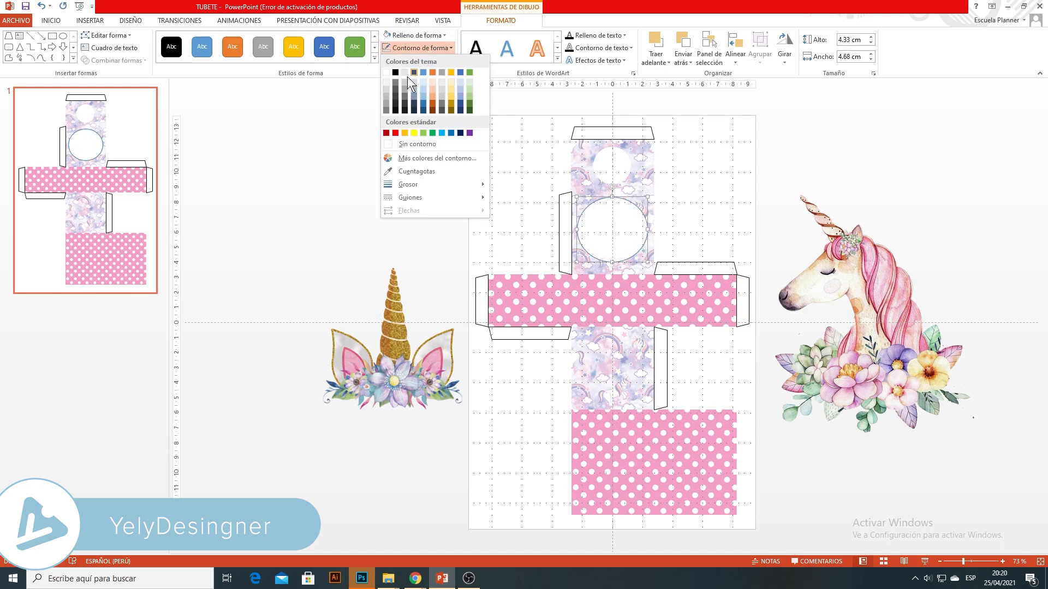
pyautogui.click(413, 145)
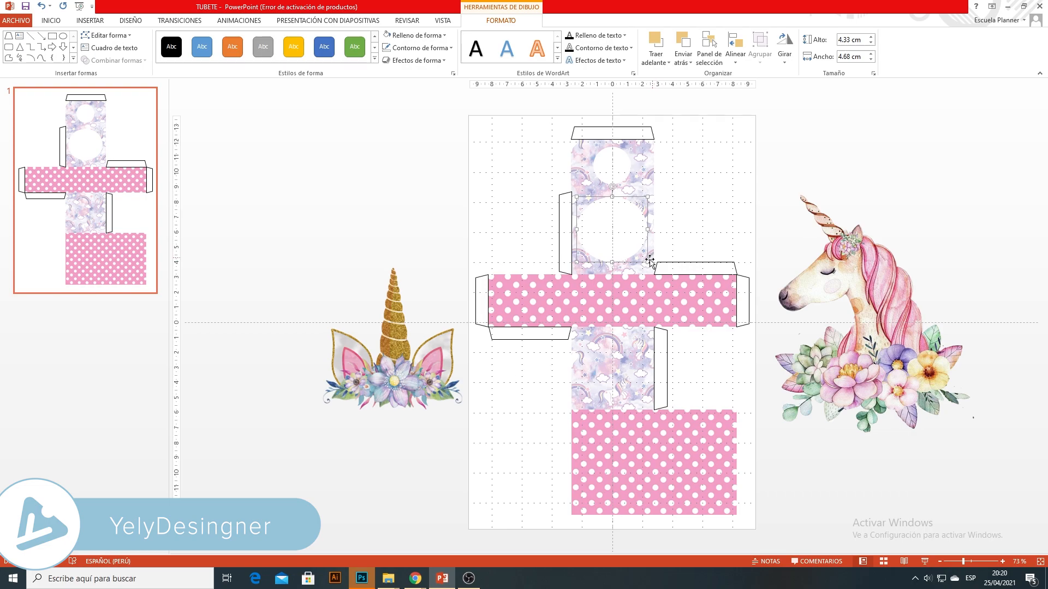
# Step: Enlarge the white oval to about 4.75 × 5.11 cm and reposition it within the unicorn square
pyautogui.moveTo(648, 263); pyautogui.dragTo(651, 272)
pyautogui.moveTo(634, 222); pyautogui.dragTo(634, 230)
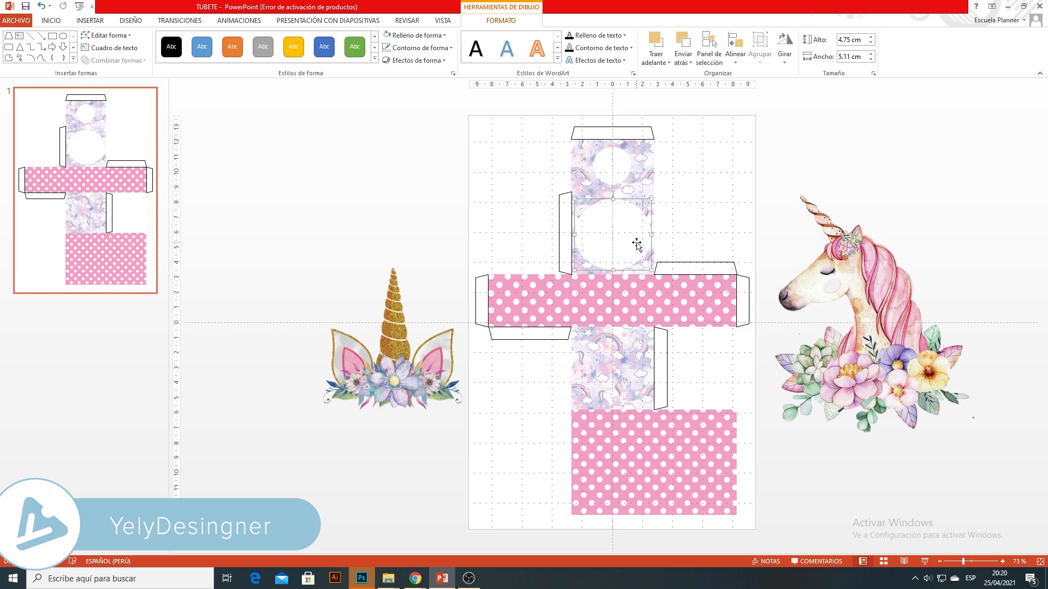
pyautogui.click(700, 214)
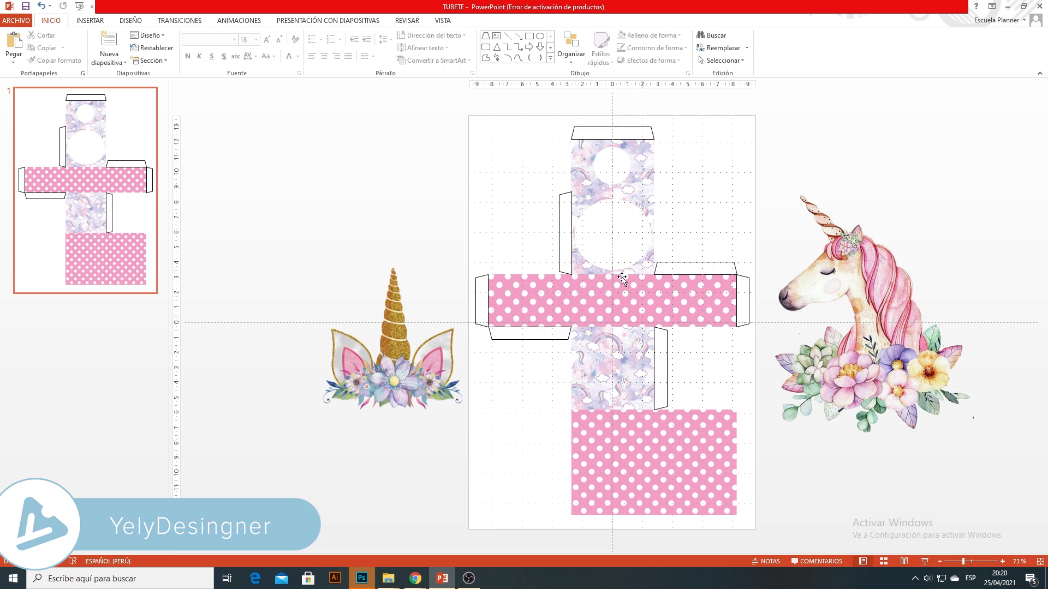
# Step: Draw a straight horizontal line about 5.48 cm long along the upper edge of the unicorn square holding the white oval
pyautogui.click(971, 559)
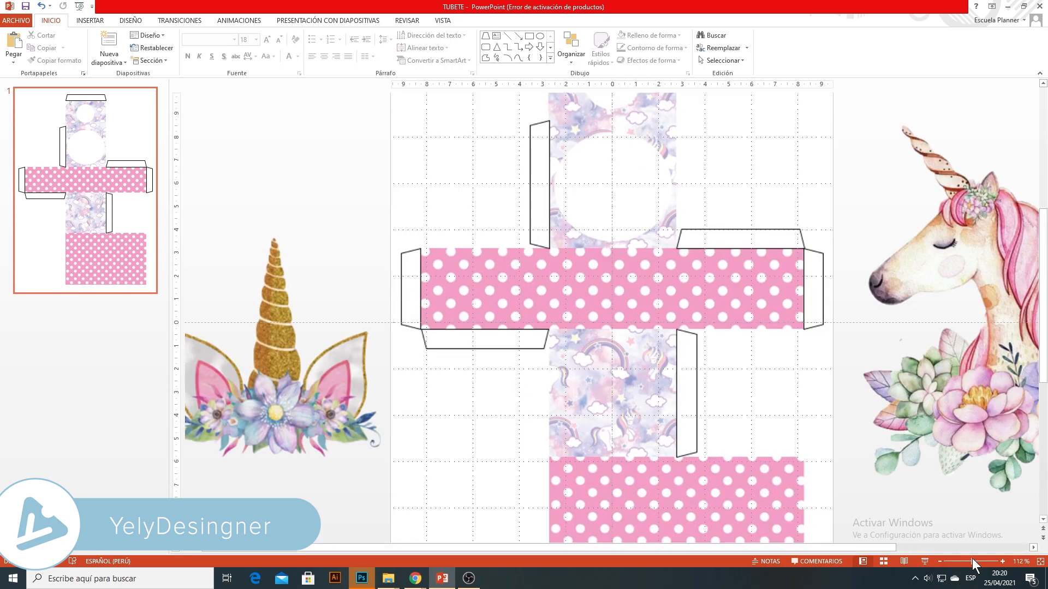
pyautogui.scroll(7, 698, 310)
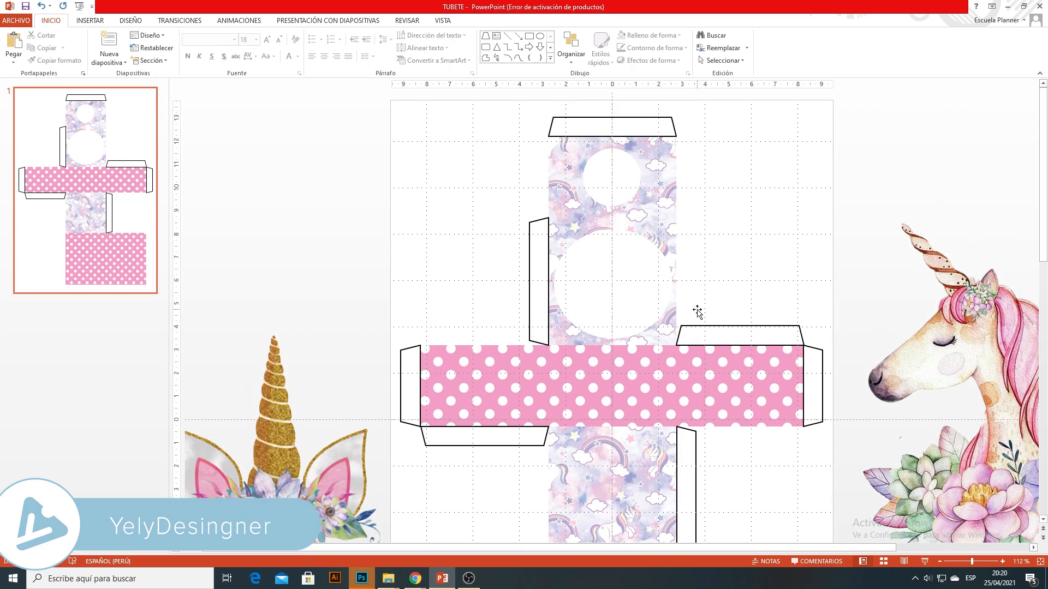
pyautogui.click(570, 232)
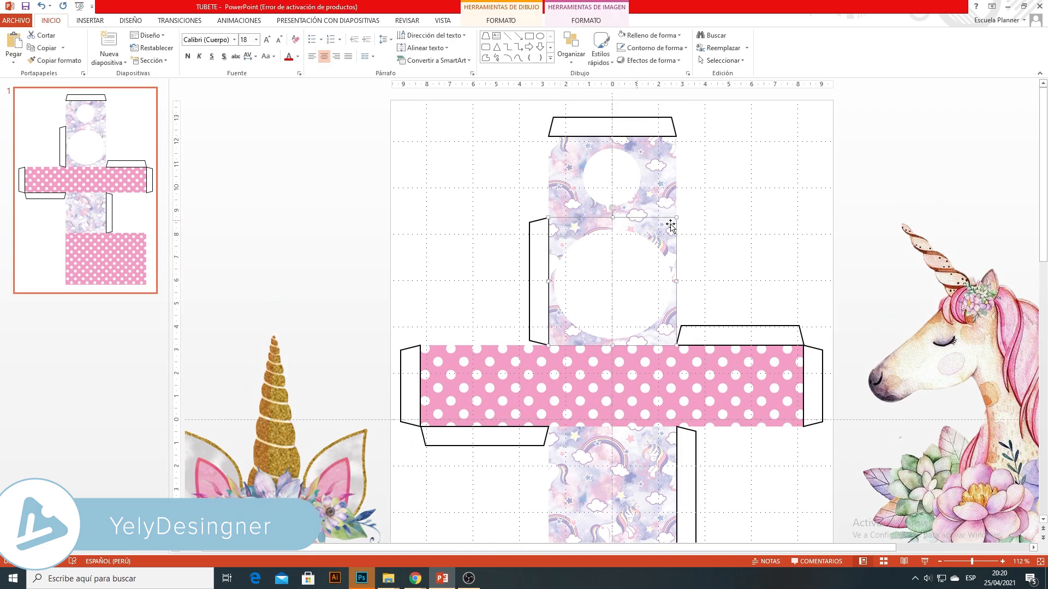
pyautogui.click(100, 19)
pyautogui.click(213, 58)
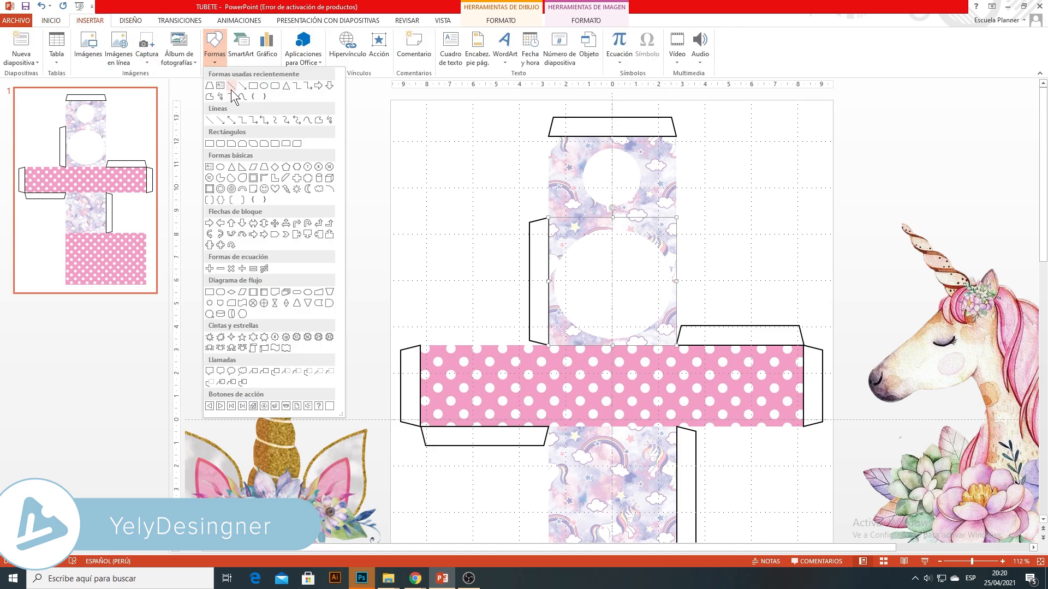
pyautogui.click(231, 86)
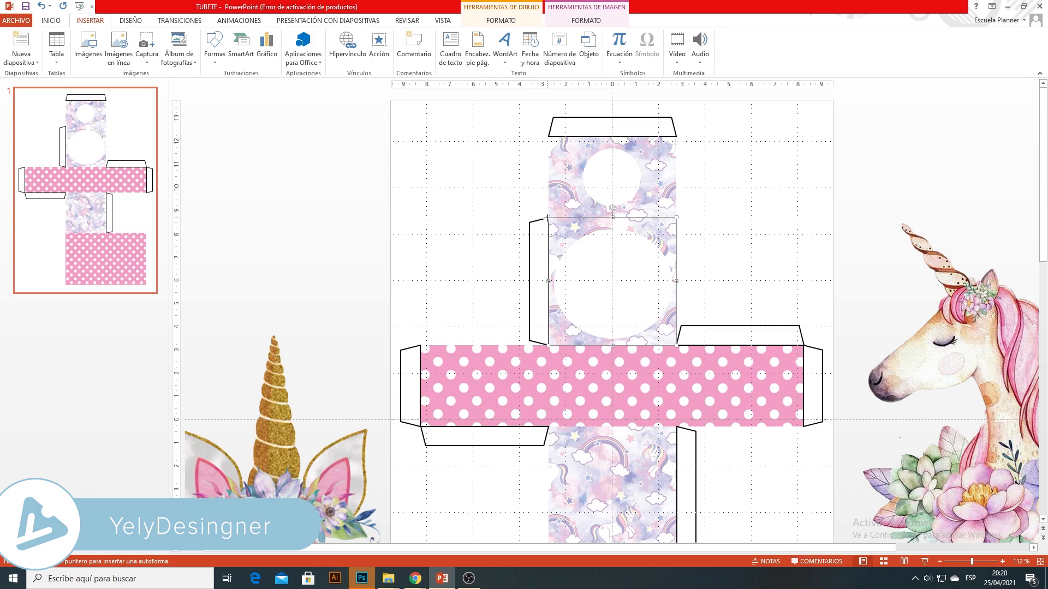
pyautogui.moveTo(676, 218)
pyautogui.mouseDown()
pyautogui.moveTo(735, 276)
pyautogui.moveTo(671, 273)
pyautogui.moveTo(549, 218)
pyautogui.mouseUp()
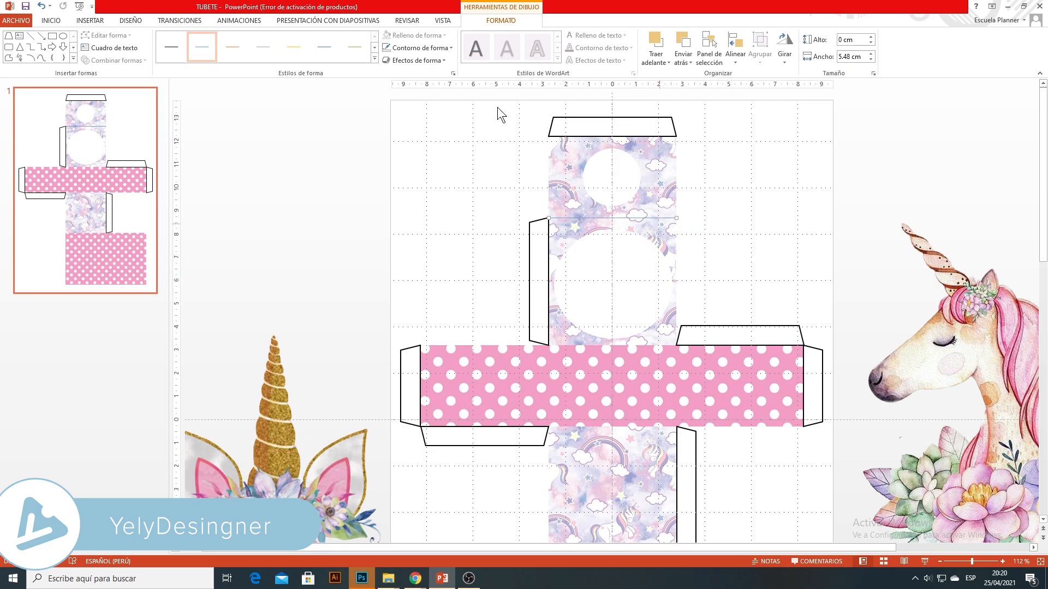
# Step: Color the horizontal fold line above the white oval black
pyautogui.click(437, 48)
pyautogui.click(396, 74)
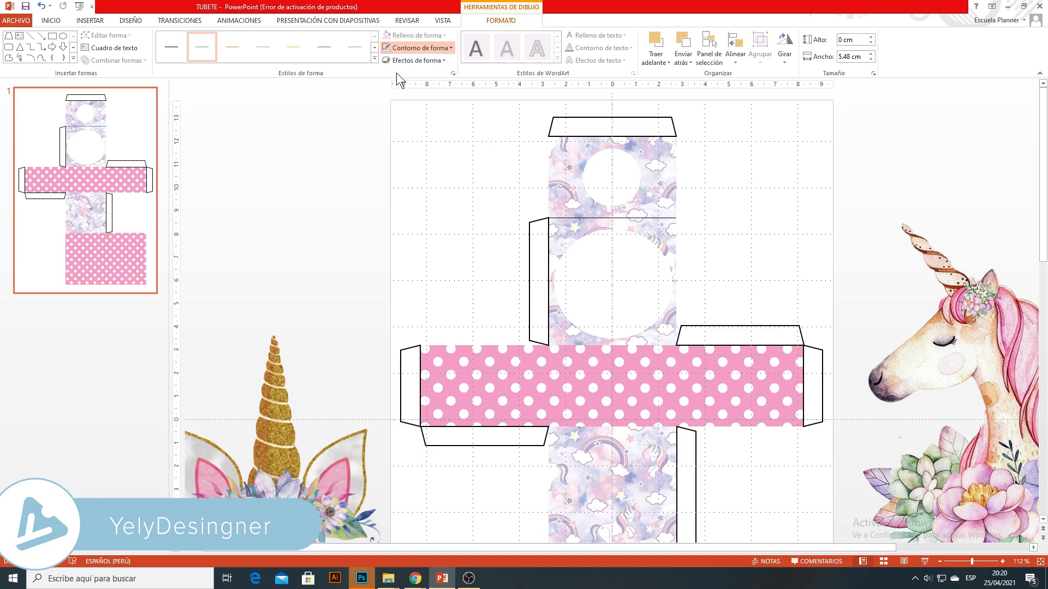
pyautogui.click(706, 263)
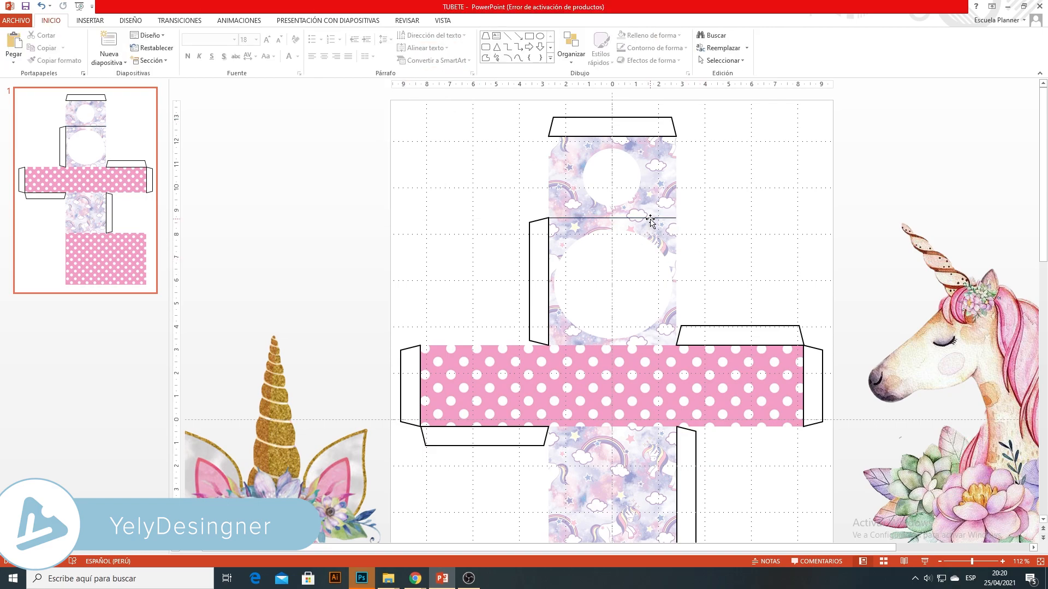
# Step: Draw a vertical line 3.5 cm long across the polka-dot strip, aligned with the left edge of the unicorn squares
pyautogui.scroll(-3, 593, 332)
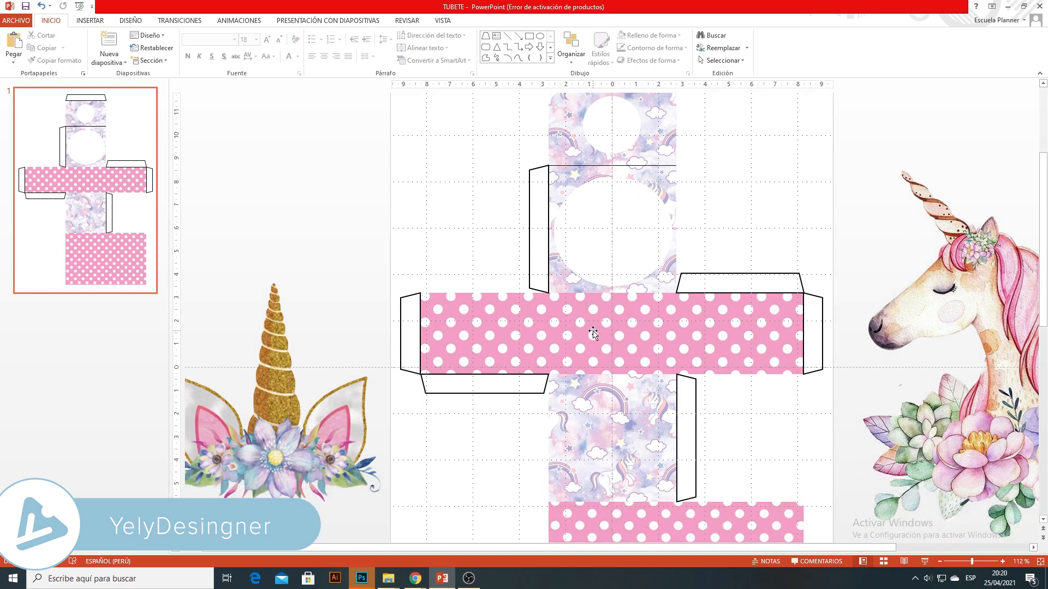
pyautogui.click(96, 23)
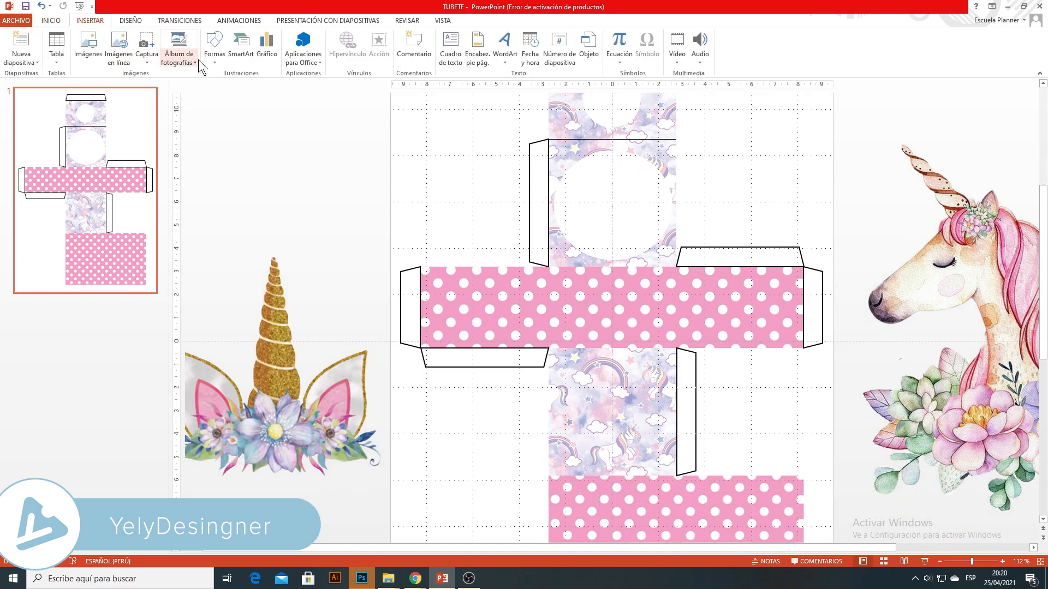
pyautogui.click(215, 63)
pyautogui.click(210, 120)
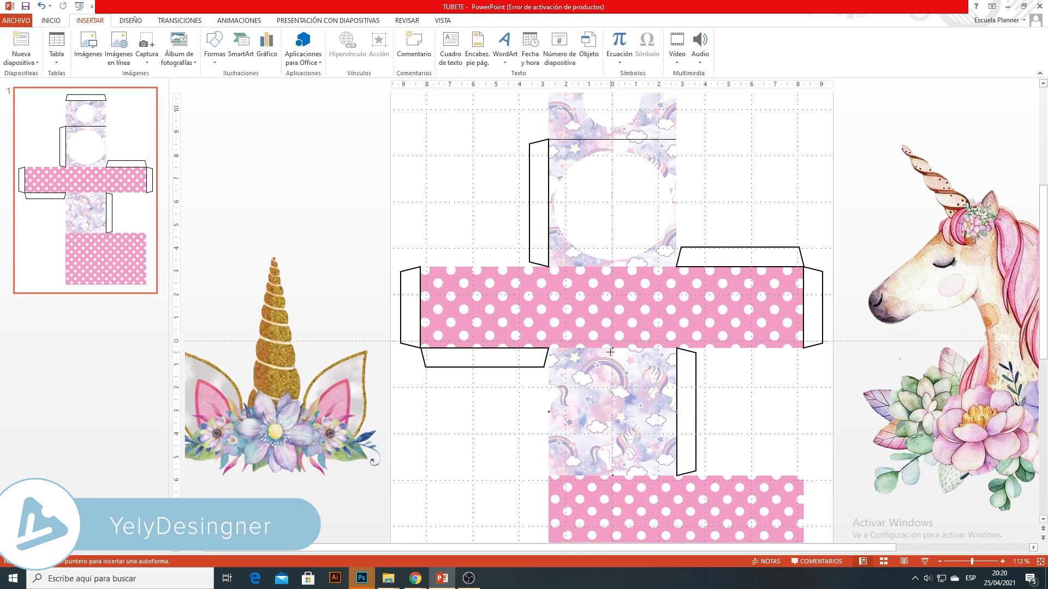
pyautogui.moveTo(548, 267)
pyautogui.mouseDown()
pyautogui.moveTo(605, 326)
pyautogui.moveTo(553, 349)
pyautogui.mouseUp()
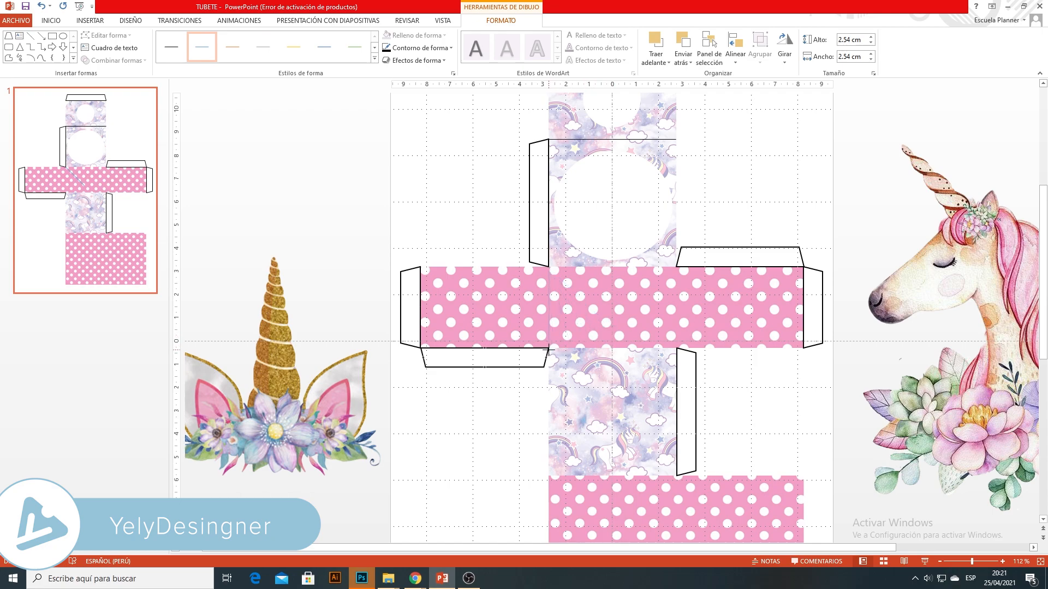
pyautogui.moveTo(548, 350); pyautogui.dragTo(548, 348)
# Step: Color the vertical fold line on the polka-dot strip black
pyautogui.click(408, 48)
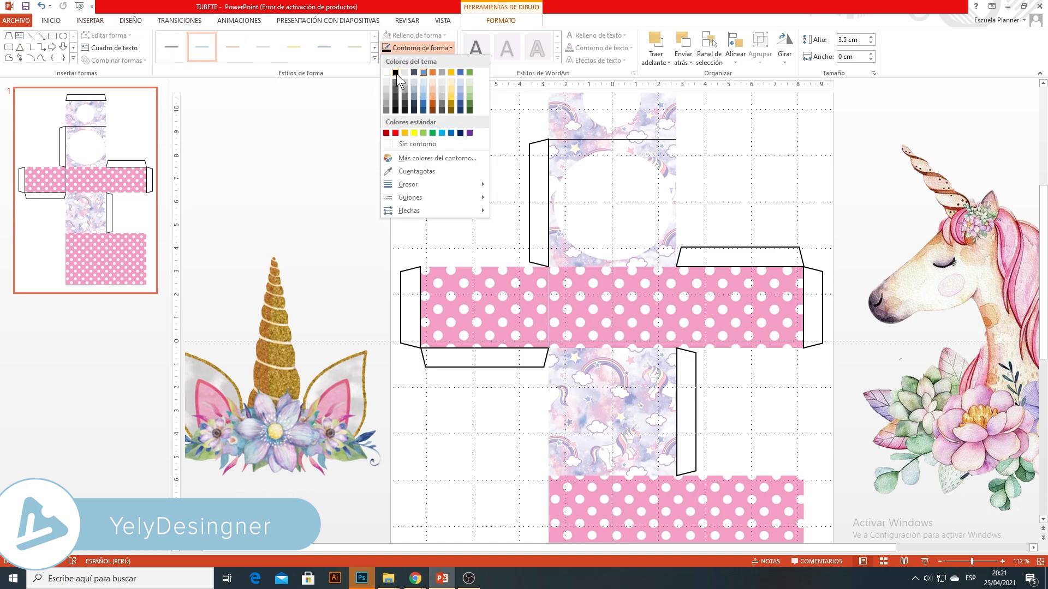
pyautogui.click(404, 61)
pyautogui.click(747, 398)
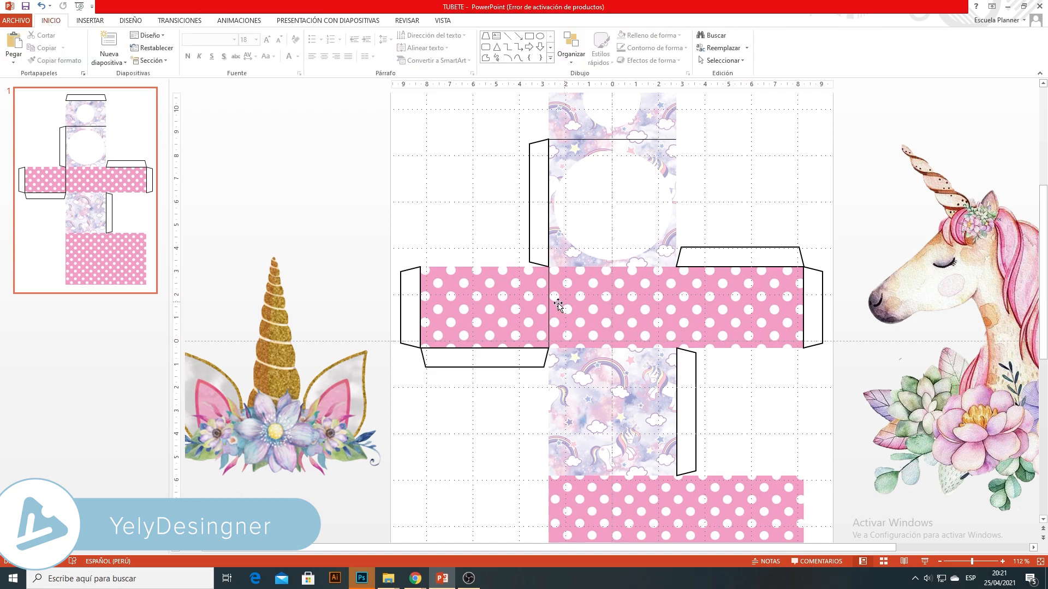
# Step: Place a copy of the vertical fold line across the strip, aligned with the right edge of the unicorn squares
pyautogui.click(549, 306)
pyautogui.moveTo(552, 308); pyautogui.dragTo(677, 307)
pyautogui.click(750, 394)
# Step: Copy the vertical fold line onto the middle of the large polka-dot rectangle and stretch it to the rectangle's full height
pyautogui.scroll(-2, 751, 394)
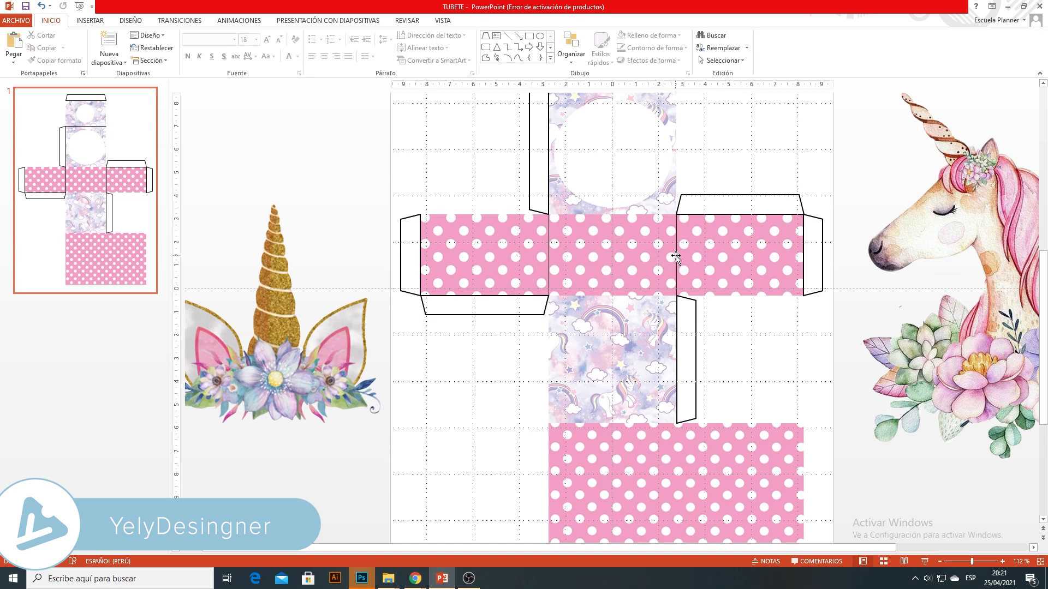
pyautogui.click(676, 255)
pyautogui.hotkey('ctrl', 'z')
pyautogui.moveTo(686, 287); pyautogui.dragTo(675, 490)
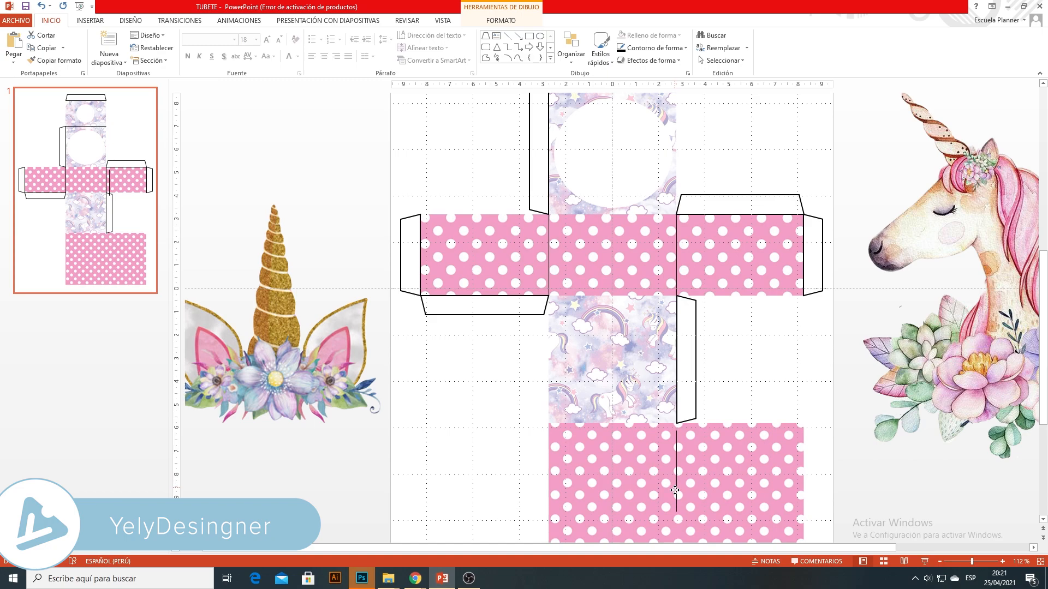
pyautogui.scroll(-3, 677, 458)
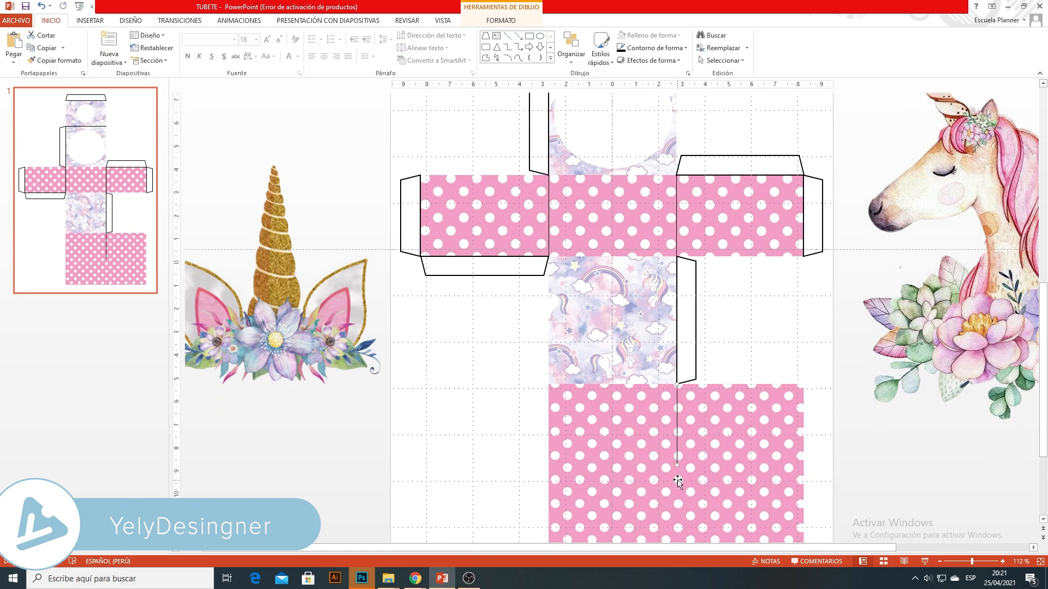
pyautogui.moveTo(676, 432); pyautogui.dragTo(676, 513)
pyautogui.click(758, 340)
pyautogui.scroll(5, 757, 339)
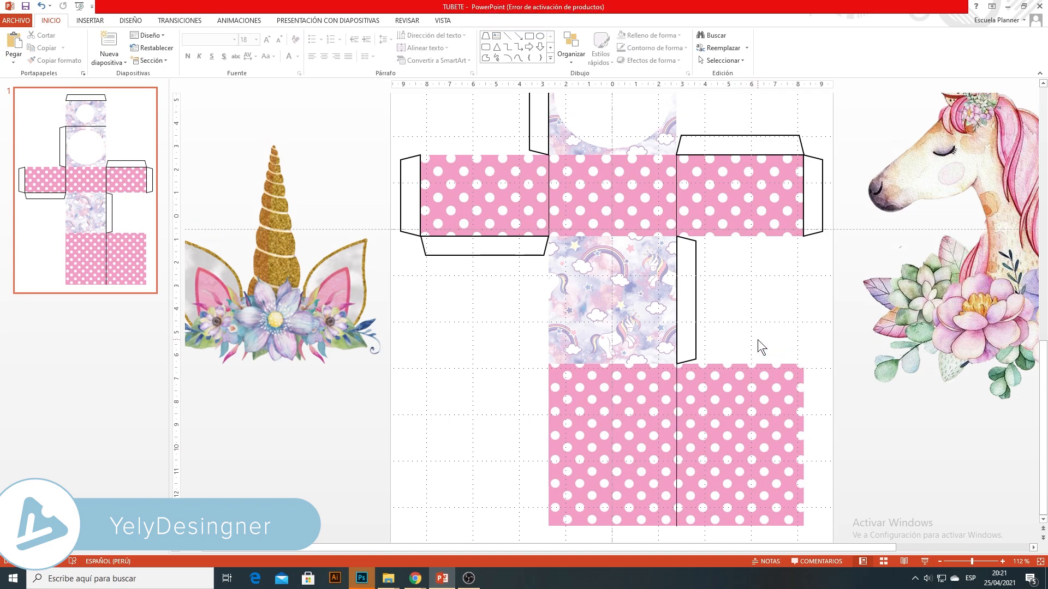
# Step: Recolor the horizontal fold line between the small-circle and large-circle unicorn panels light gray
pyautogui.scroll(5, 758, 343)
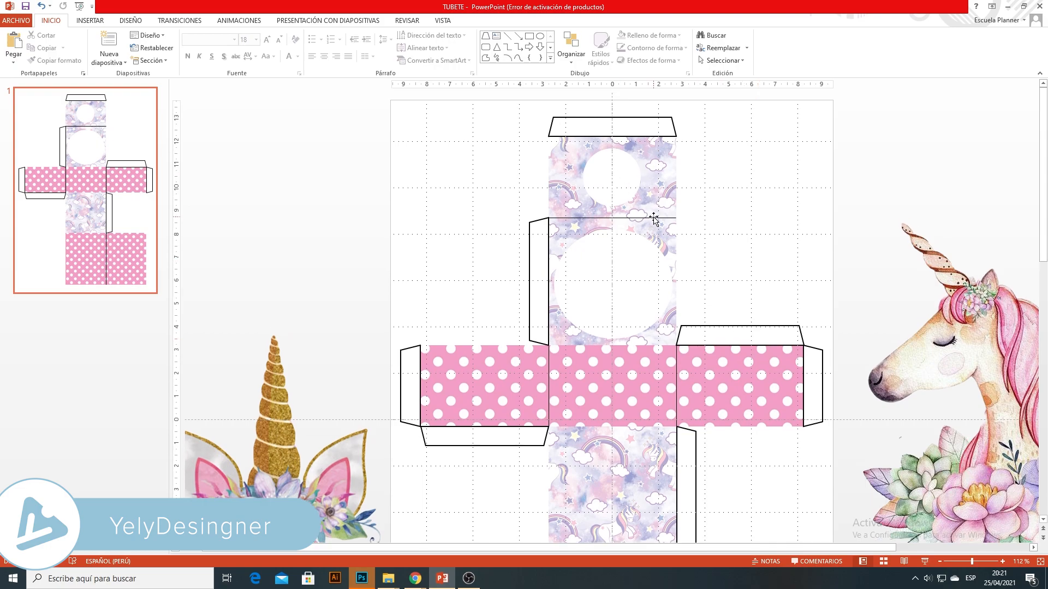
pyautogui.click(594, 214)
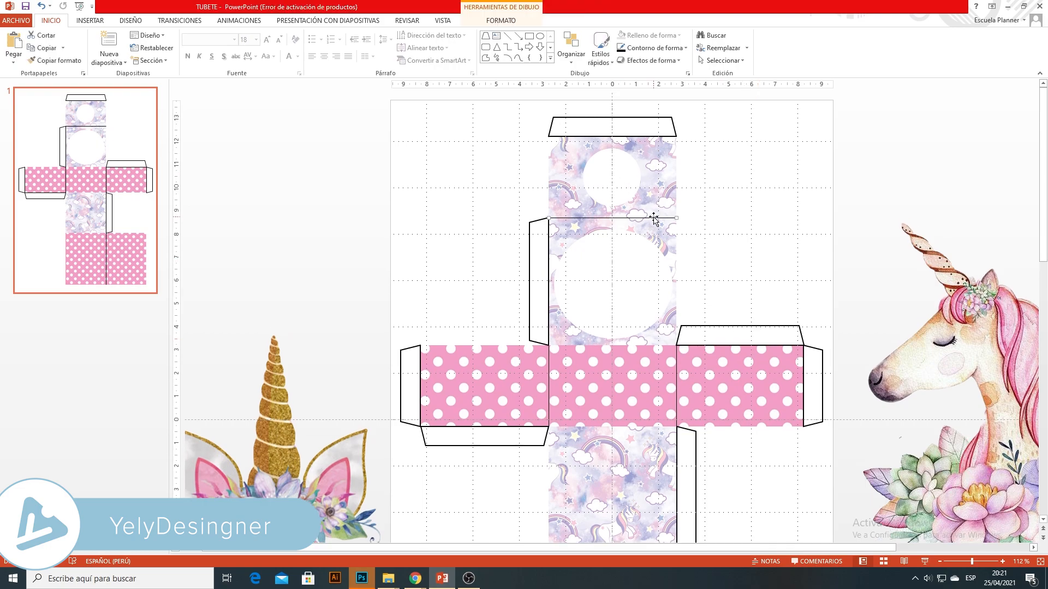
pyautogui.click(502, 21)
pyautogui.click(435, 49)
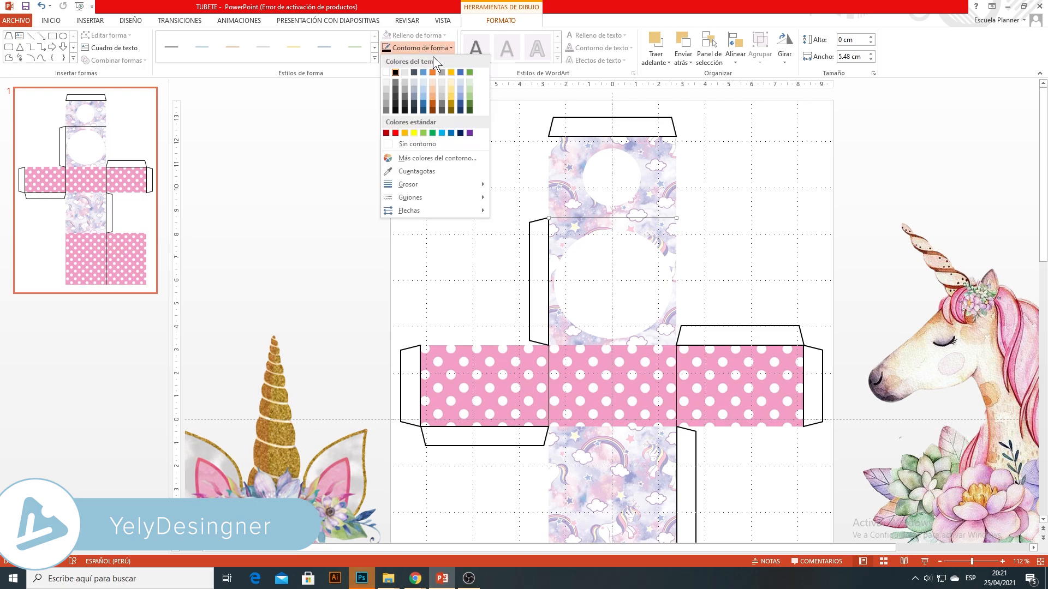
pyautogui.click(385, 83)
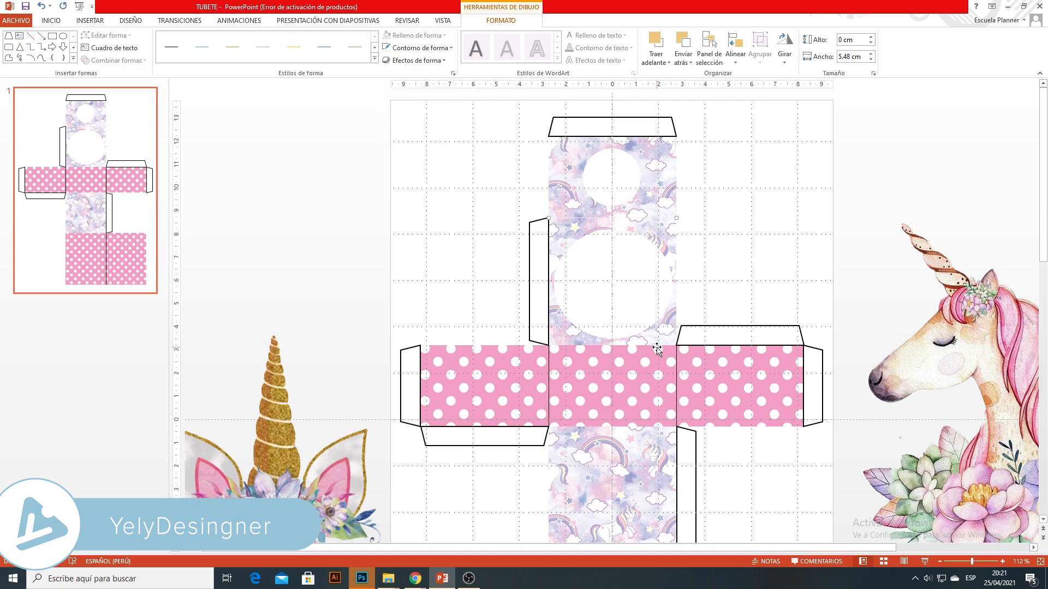
# Step: Recolor the two vertical fold lines on the polka-dot strip light gray
pyautogui.click(549, 371)
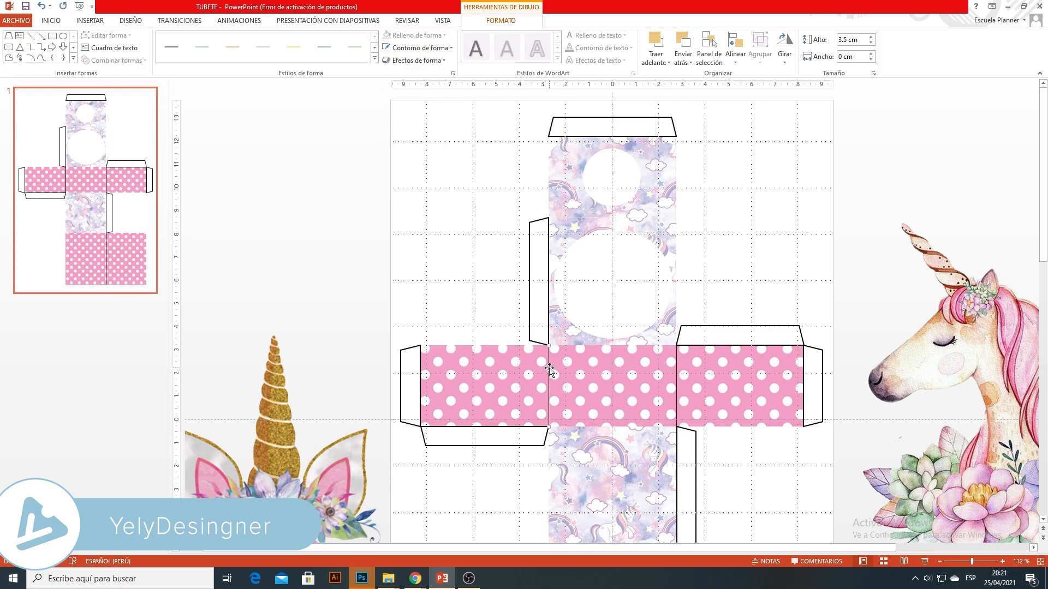
pyautogui.click(446, 48)
pyautogui.click(385, 83)
pyautogui.click(408, 50)
pyautogui.click(391, 83)
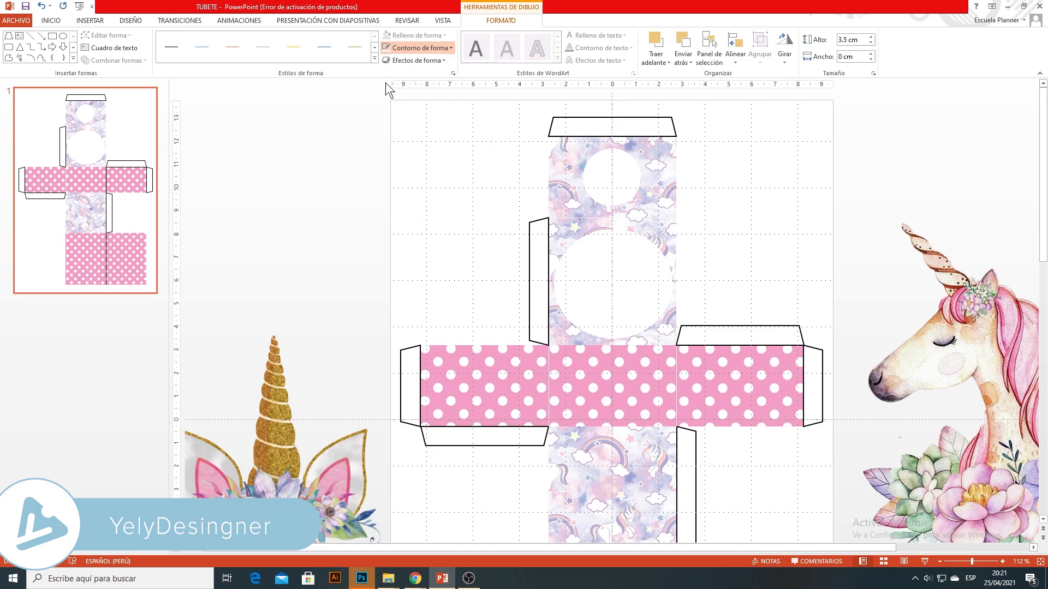
# Step: Recolor the vertical fold line in the middle of the large polka-dot rectangle light gray
pyautogui.click(747, 470)
pyautogui.scroll(-3, 745, 470)
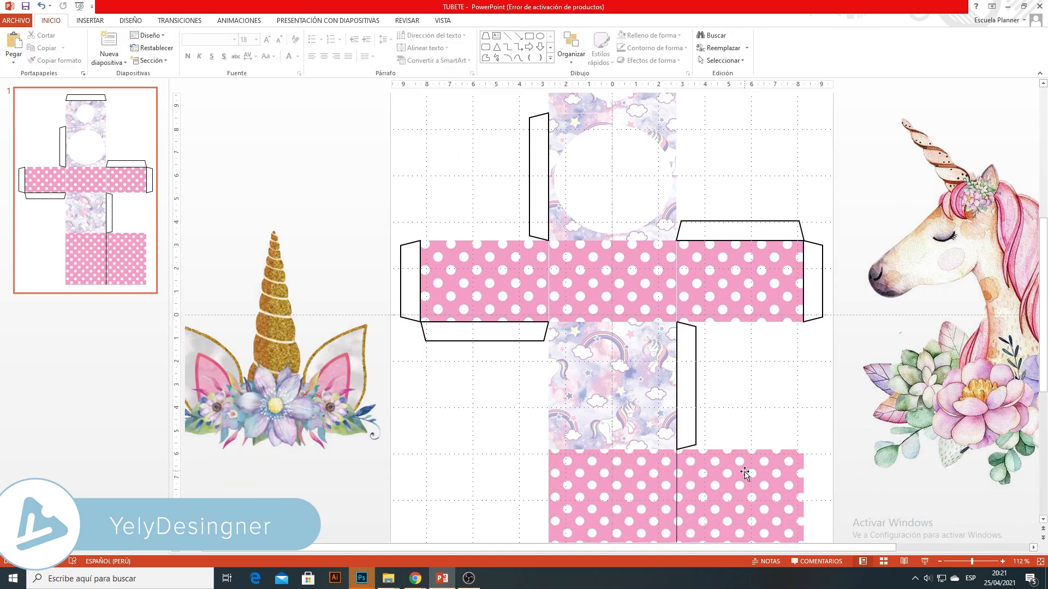
pyautogui.click(677, 456)
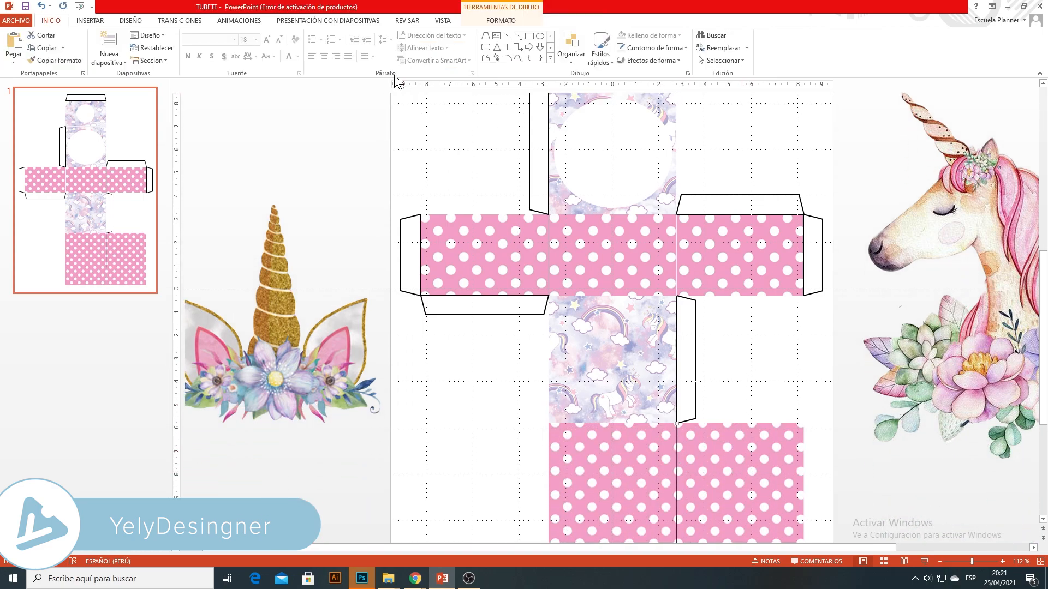
pyautogui.click(493, 21)
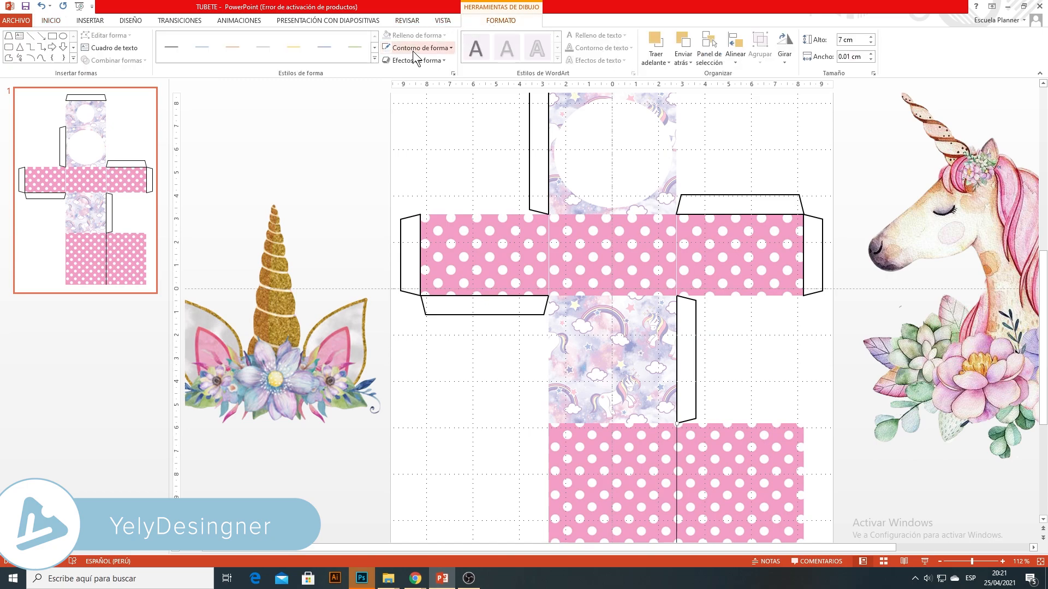
pyautogui.click(434, 52)
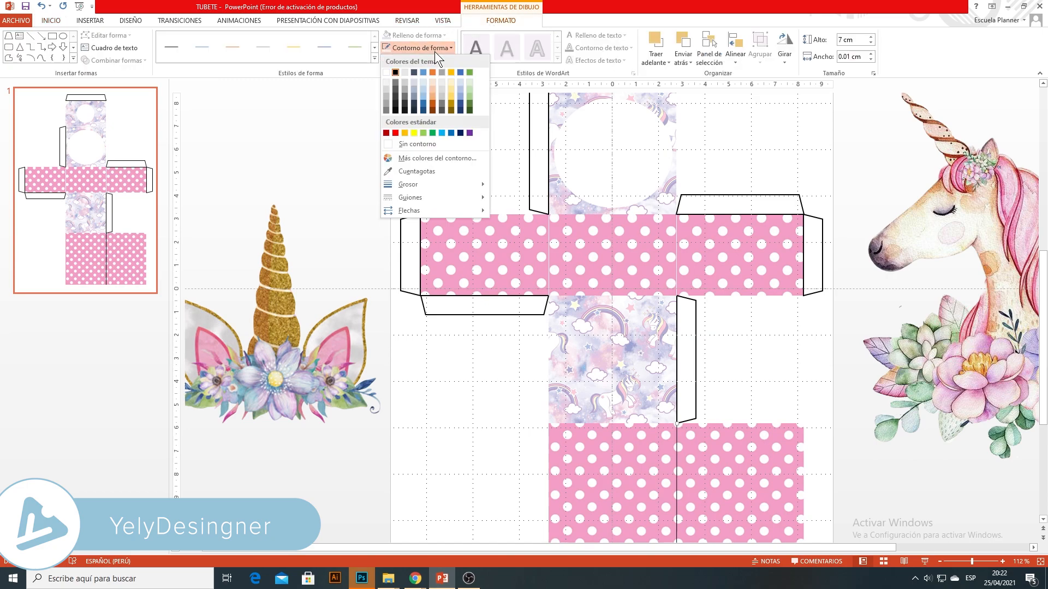
pyautogui.click(387, 80)
pyautogui.click(777, 401)
pyautogui.scroll(-2, 777, 402)
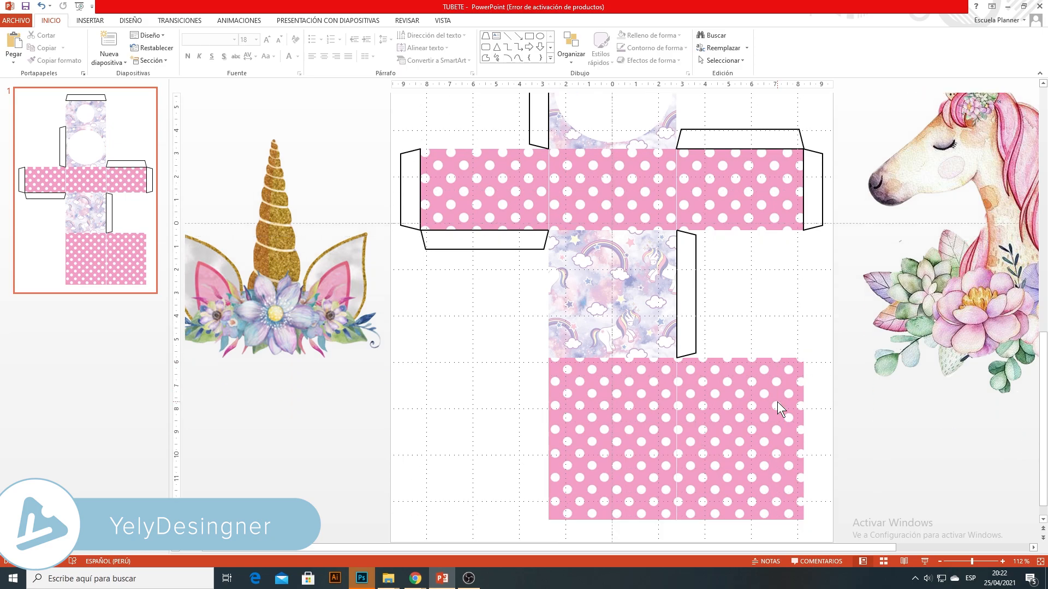
# Step: Shift the large white circle slightly upward within its unicorn-patterned square
pyautogui.scroll(5, 777, 402)
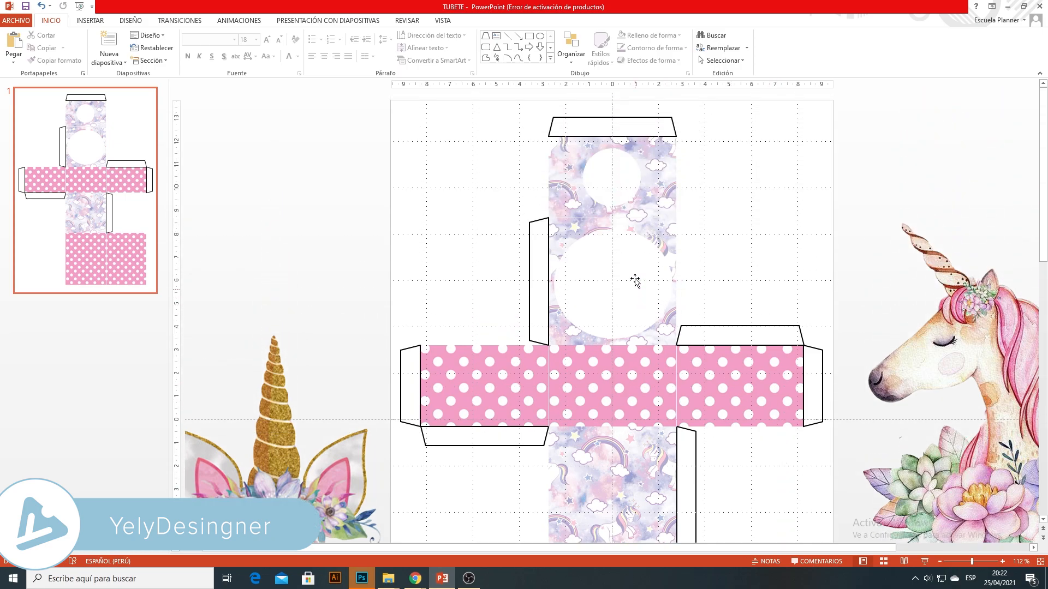
pyautogui.click(637, 253)
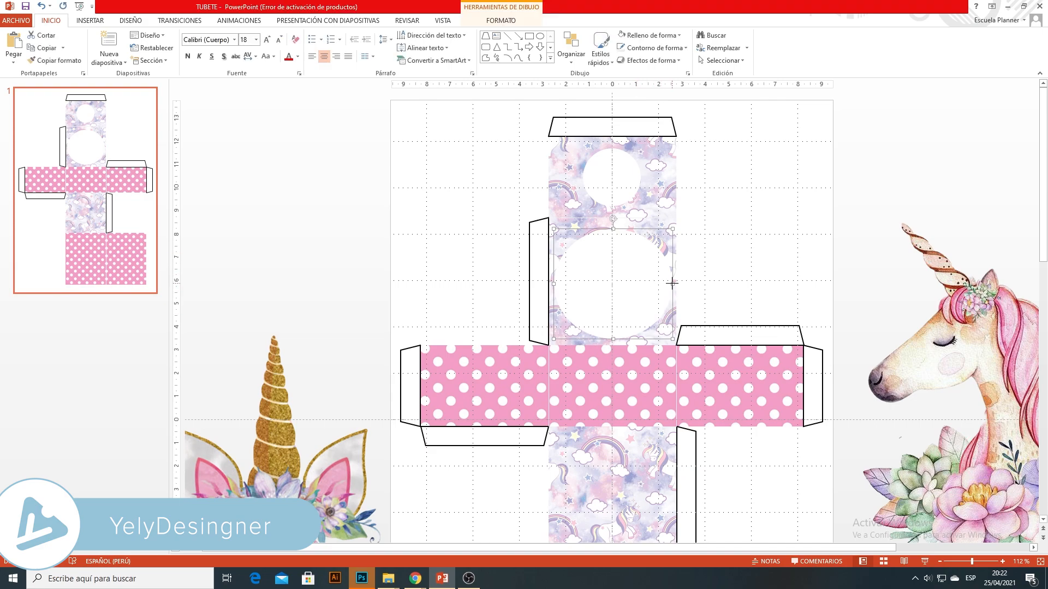
pyautogui.press('Delete')
pyautogui.hotkey('ctrl', 'z')
pyautogui.moveTo(637, 262); pyautogui.dragTo(644, 262)
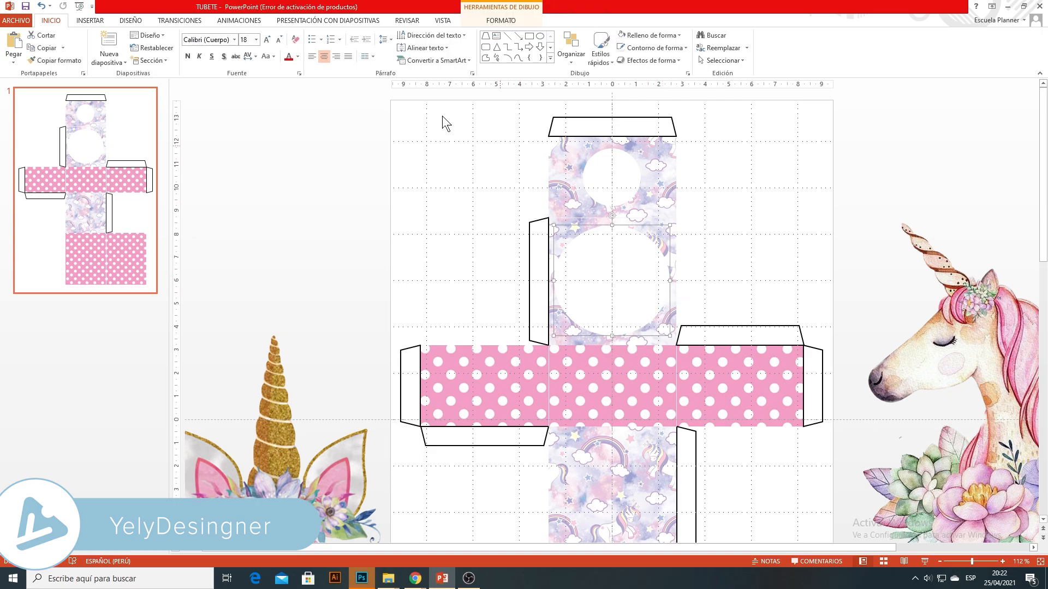
# Step: Give the large white circle a round-dotted outline
pyautogui.click(498, 21)
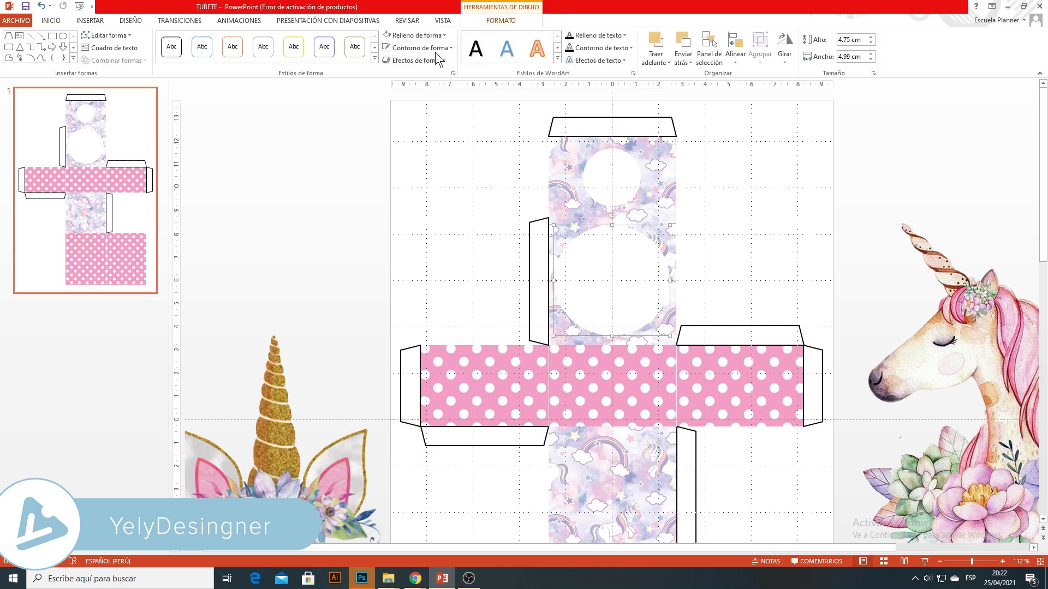
pyautogui.click(437, 50)
pyautogui.moveTo(478, 188)
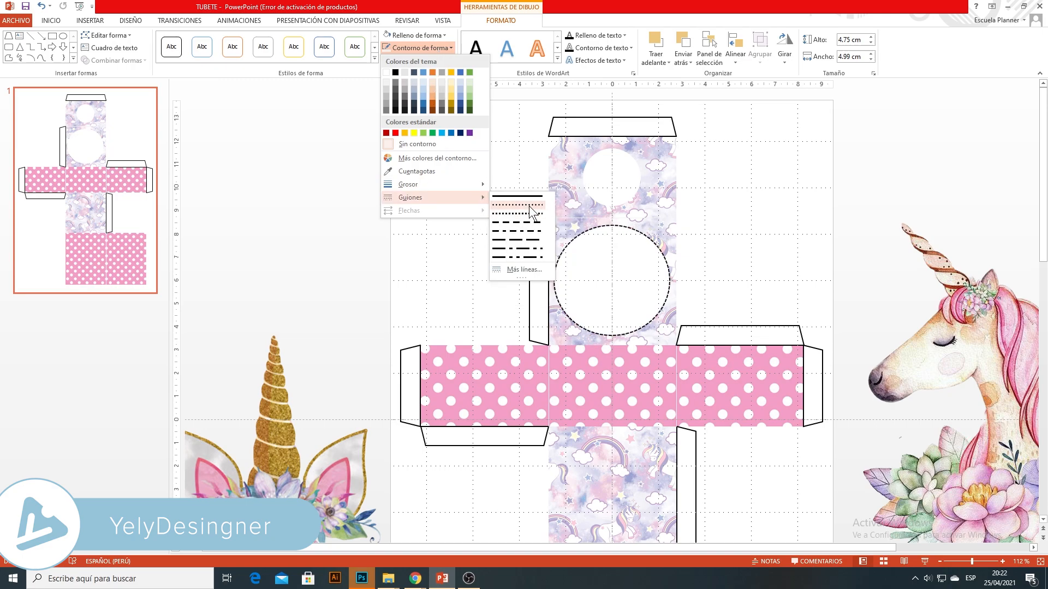
pyautogui.click(529, 205)
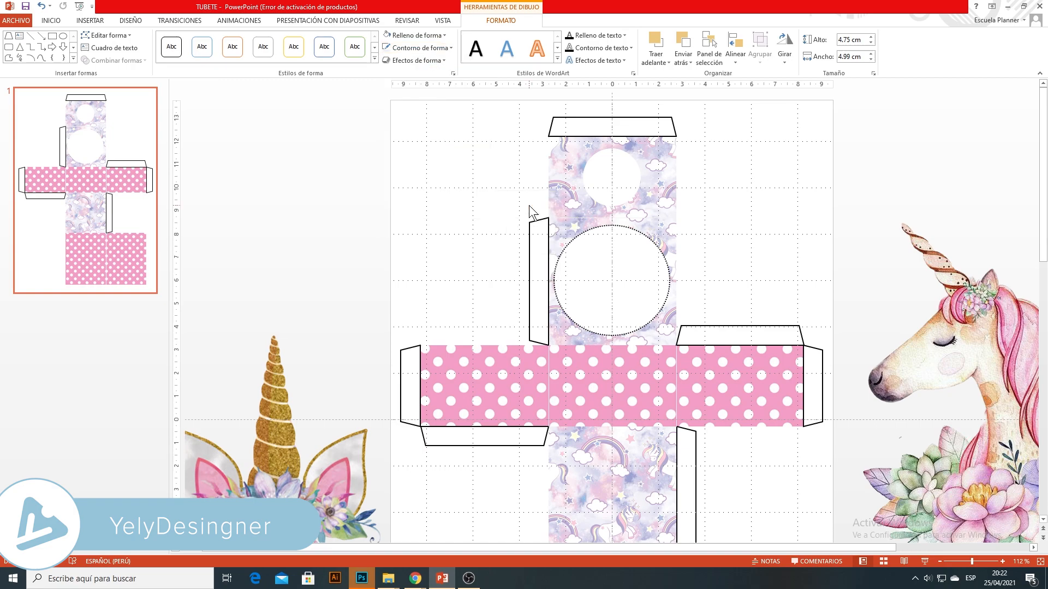
# Step: Set the large circle's outline to a custom magenta, RGB 166, 26, 116
pyautogui.click(430, 48)
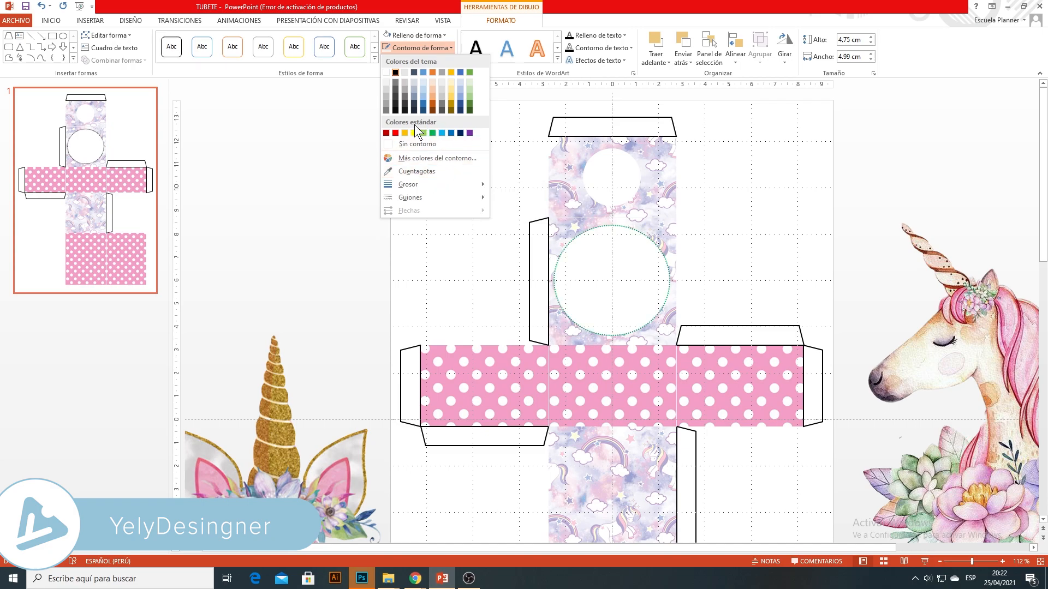
pyautogui.click(417, 158)
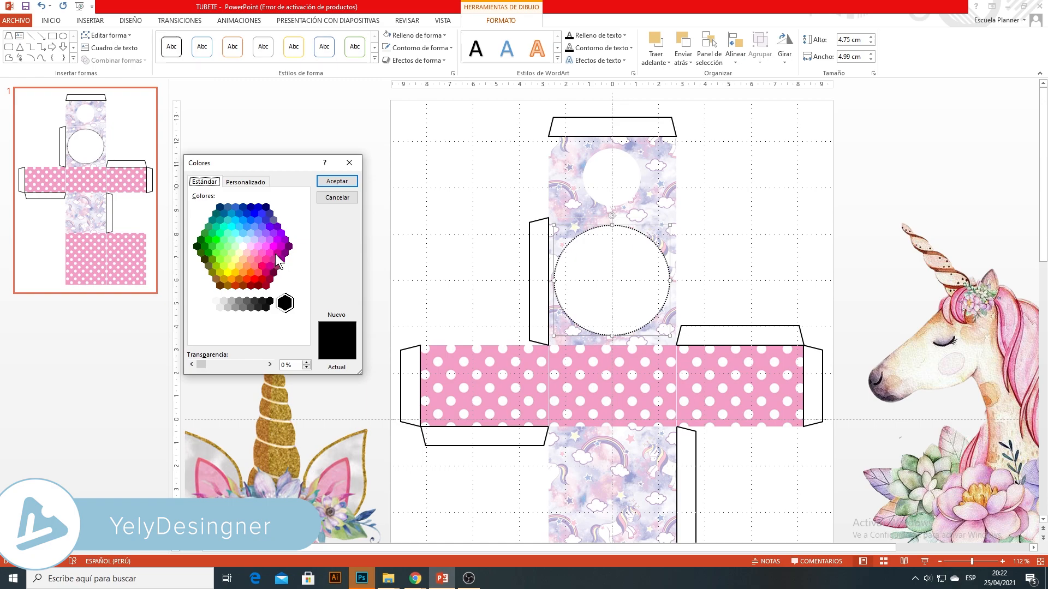
pyautogui.click(253, 183)
pyautogui.click(276, 246)
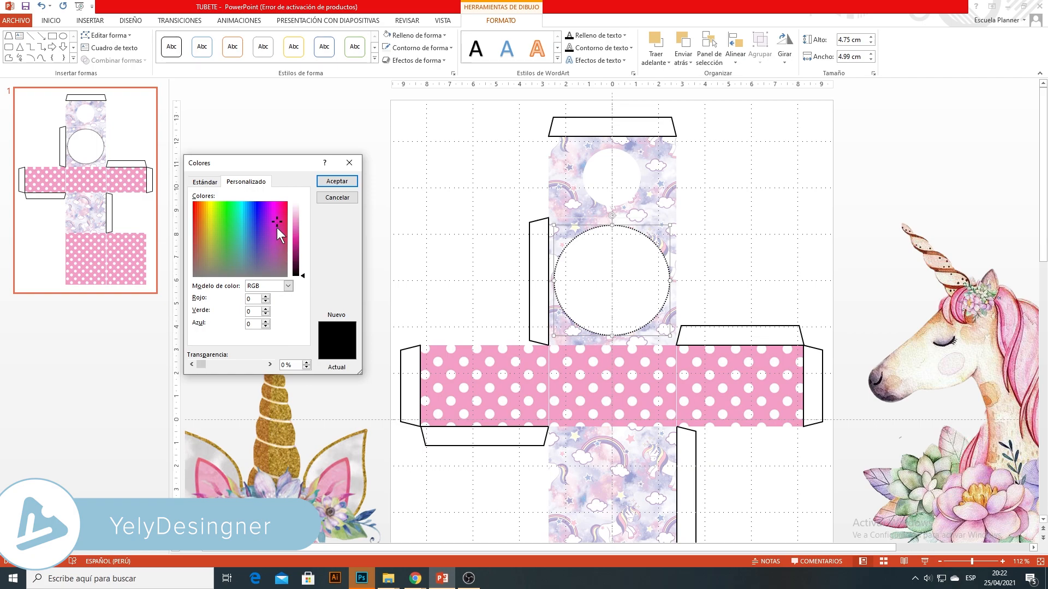
pyautogui.moveTo(294, 229); pyautogui.dragTo(297, 248)
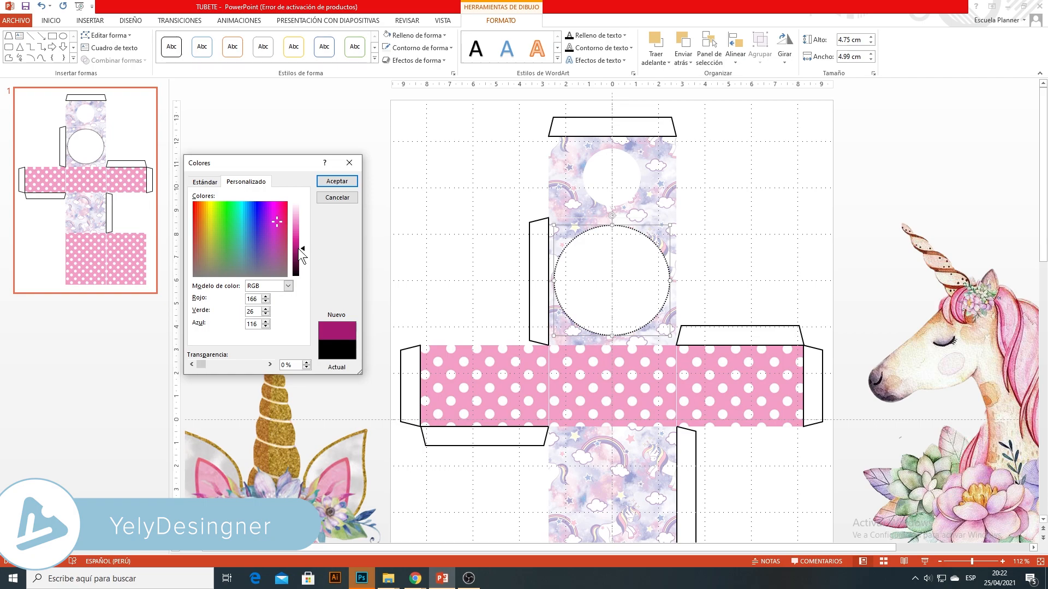
pyautogui.click(336, 181)
pyautogui.click(364, 211)
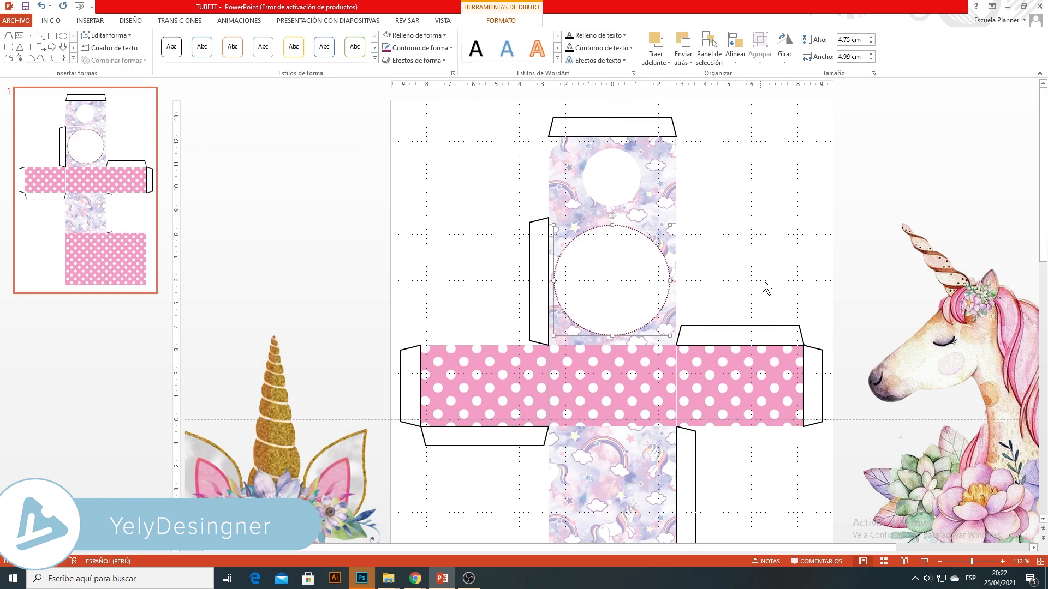
# Step: Shrink the unicorn head picture and place it in front of the large white circle
pyautogui.moveTo(928, 357); pyautogui.dragTo(764, 293)
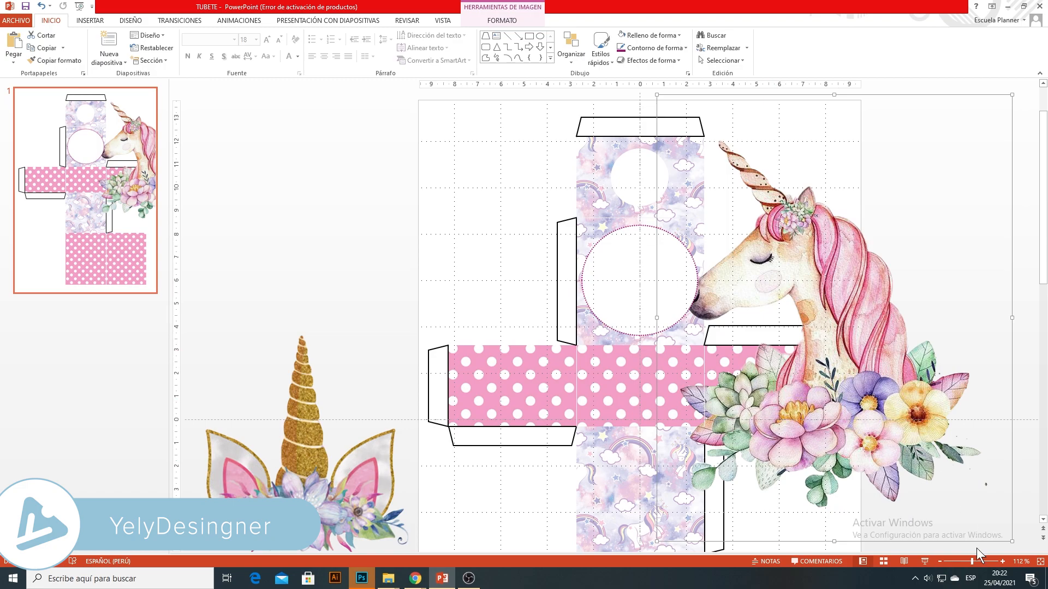
pyautogui.moveTo(971, 562); pyautogui.dragTo(962, 562)
pyautogui.moveTo(740, 335); pyautogui.dragTo(846, 320)
pyautogui.rightClick(846, 320)
pyautogui.moveTo(897, 412)
pyautogui.click(987, 411)
pyautogui.moveTo(868, 335); pyautogui.dragTo(696, 322)
pyautogui.moveTo(782, 389); pyautogui.dragTo(625, 270)
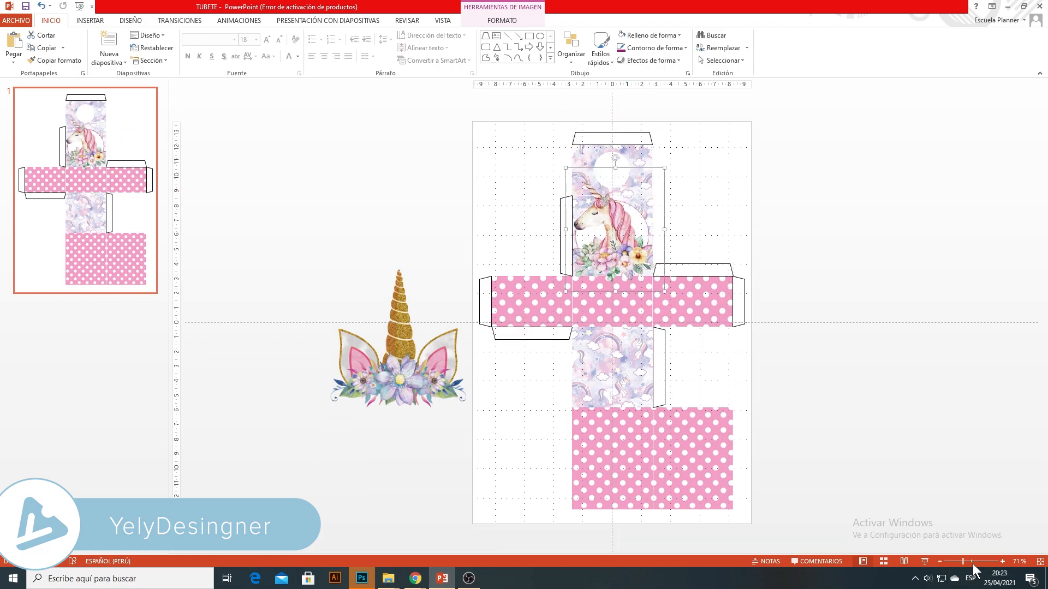
# Step: Reduce the unicorn head picture further to fit the dotted circle and nudge it slightly left
pyautogui.click(971, 561)
pyautogui.moveTo(568, 175); pyautogui.dragTo(584, 204)
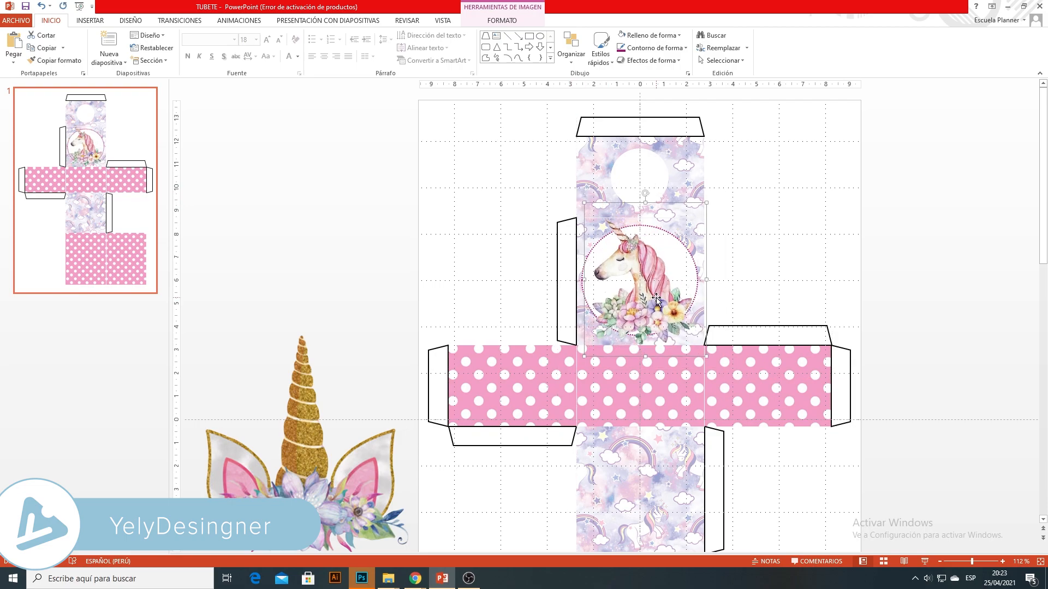
pyautogui.hotkey('ctrl', 'Left')
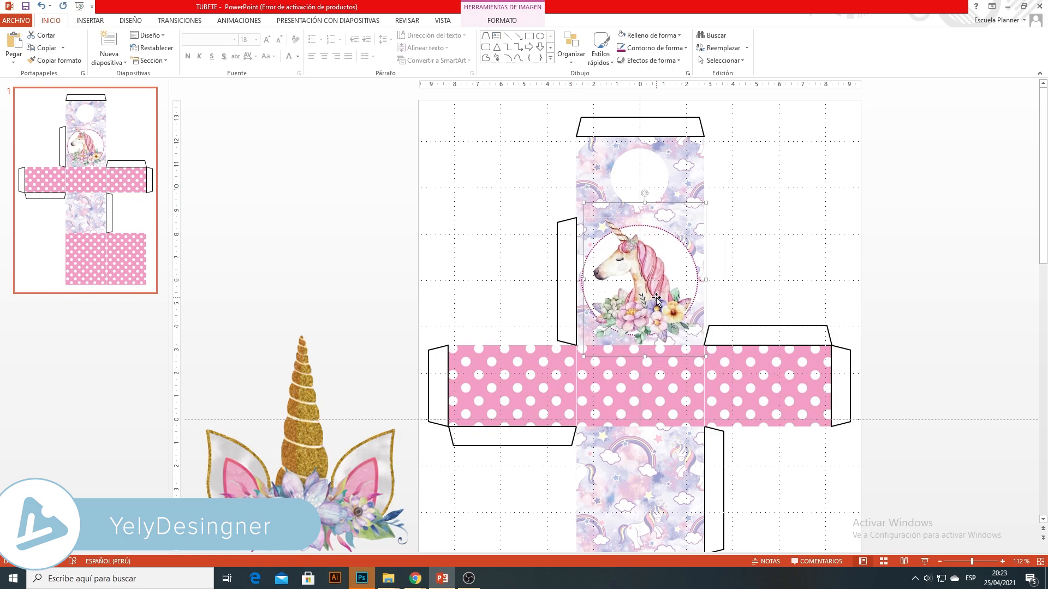
pyautogui.click(755, 252)
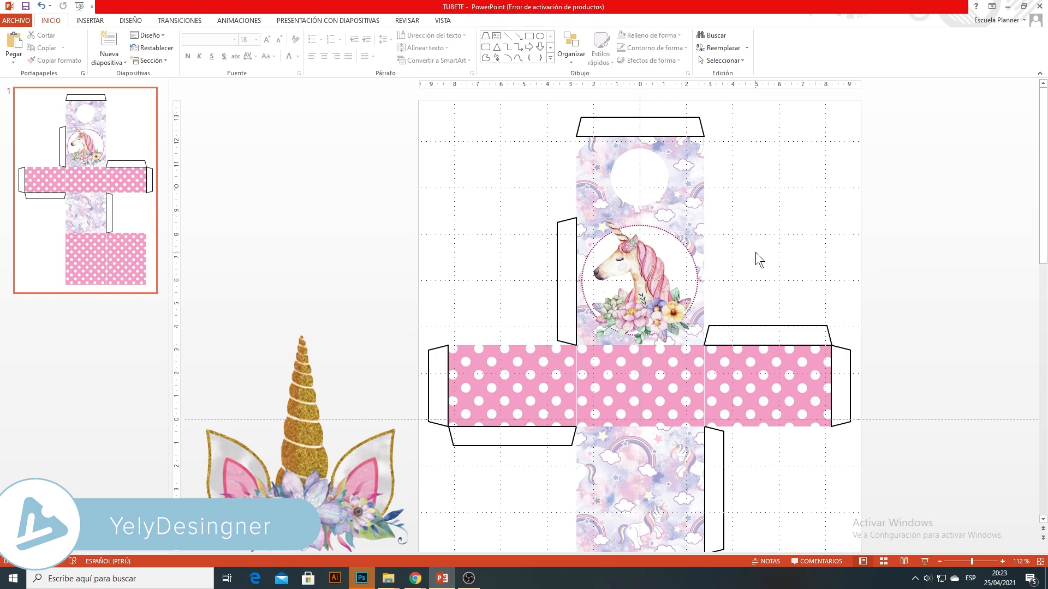
# Step: Place the unicorn horn picture upside down on the right half of the large polka-dot rectangle, shrunk to about that half's width
pyautogui.scroll(-3, 693, 478)
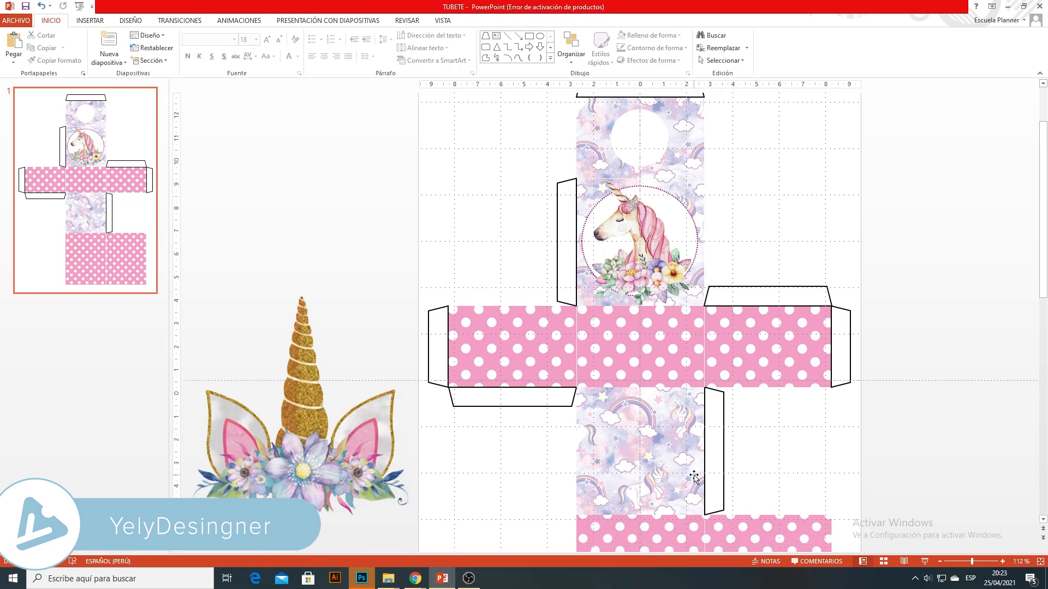
pyautogui.moveTo(971, 561); pyautogui.dragTo(962, 561)
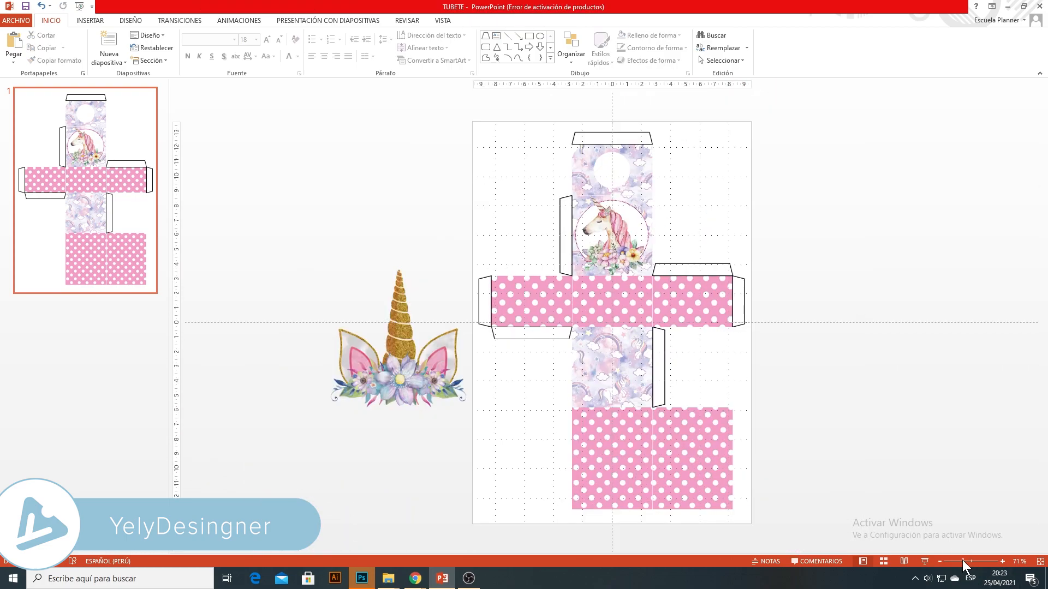
pyautogui.click(491, 381)
pyautogui.moveTo(491, 381); pyautogui.dragTo(709, 449)
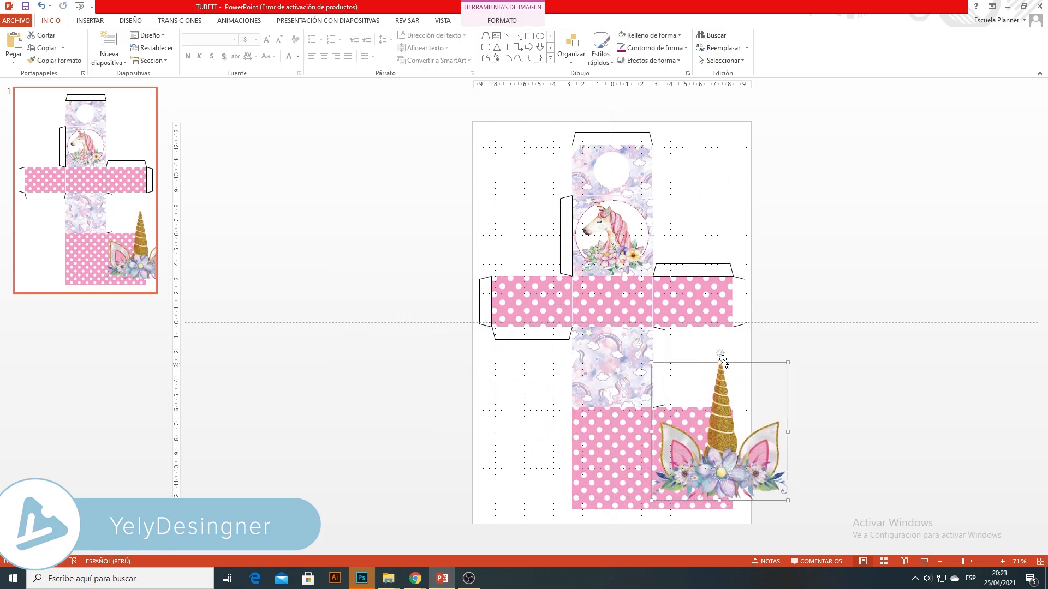
pyautogui.moveTo(721, 353); pyautogui.dragTo(719, 458)
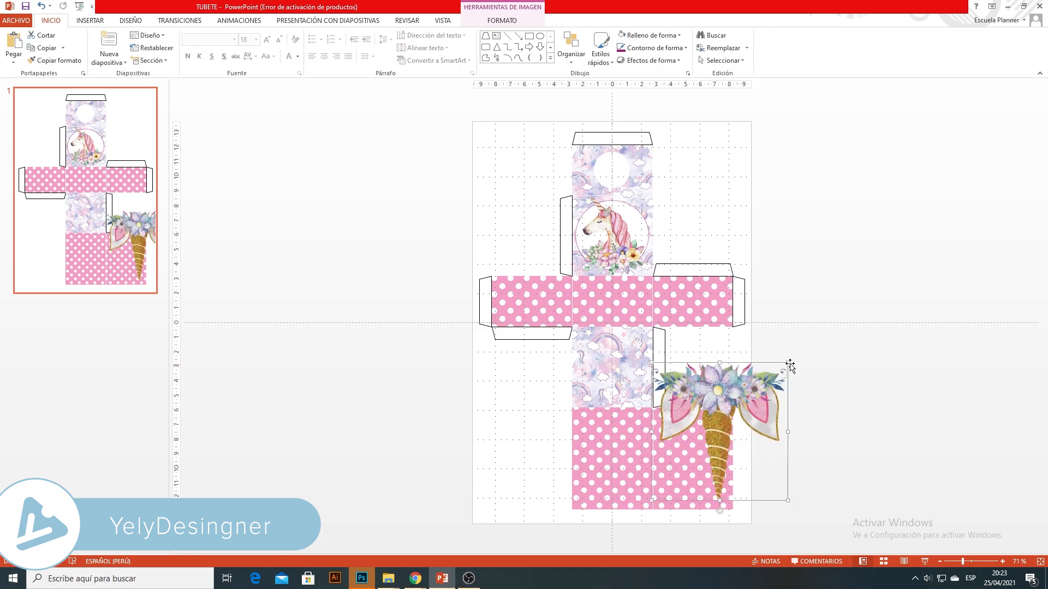
pyautogui.moveTo(788, 361); pyautogui.dragTo(694, 442)
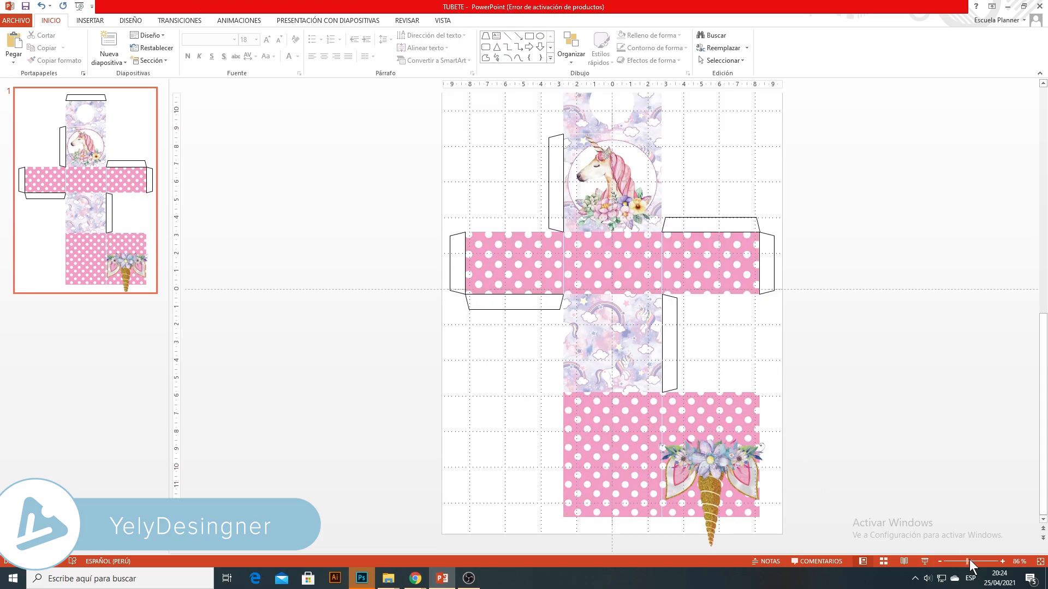
# Step: Recolour the outlines of the top flap and the flap left of the unicorn head panel to light grey
pyautogui.scroll(3, 685, 383)
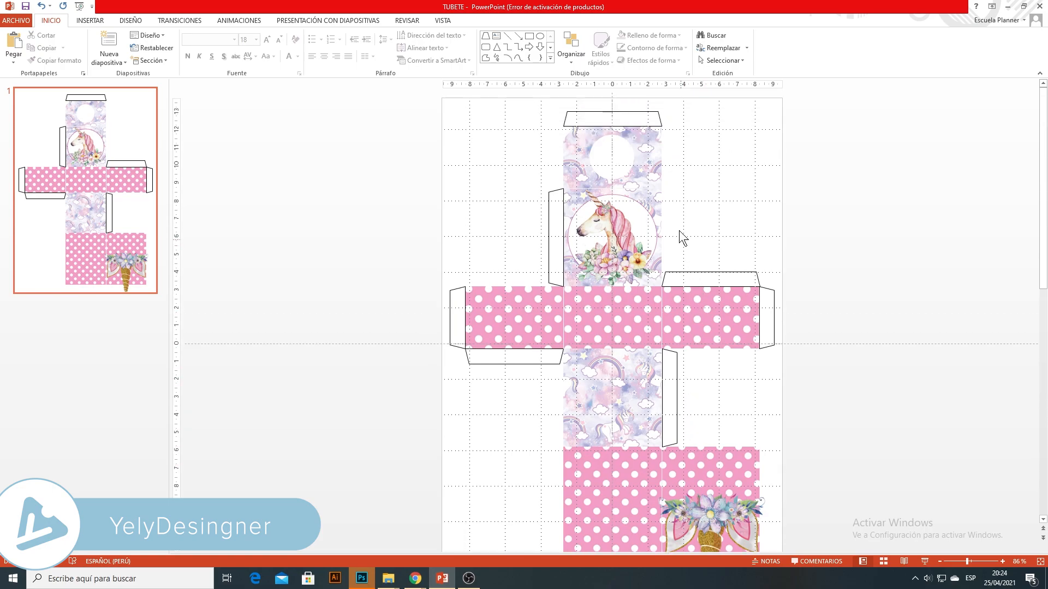
pyautogui.click(566, 118)
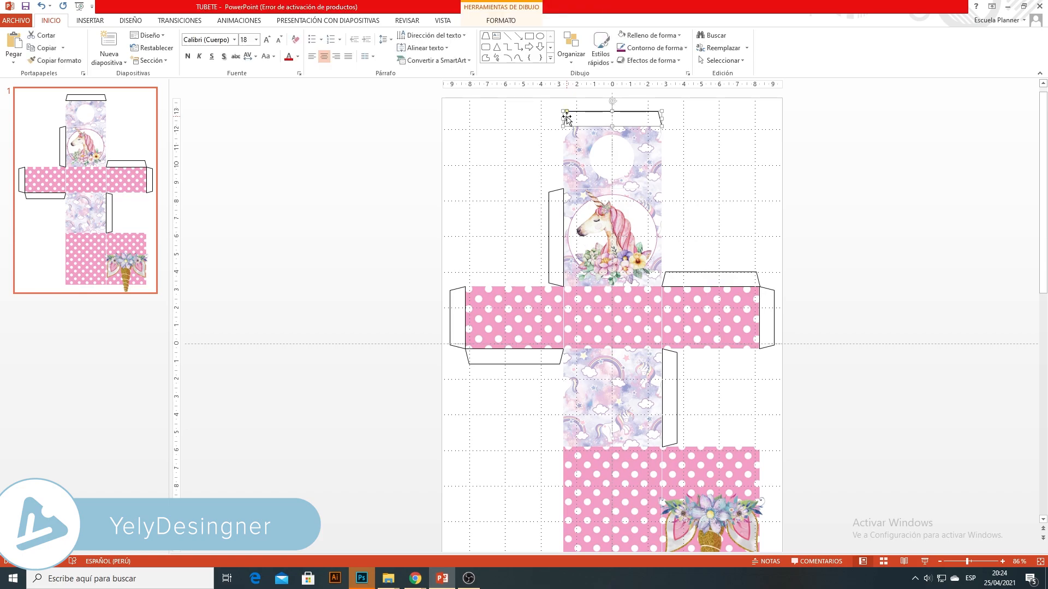
pyautogui.click(494, 21)
pyautogui.click(417, 48)
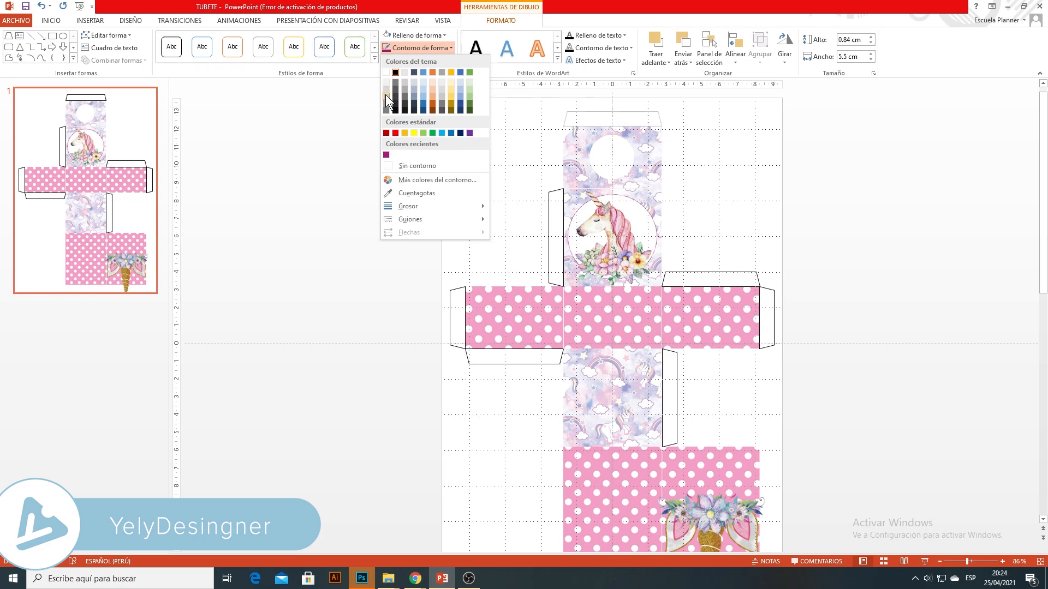
pyautogui.click(387, 101)
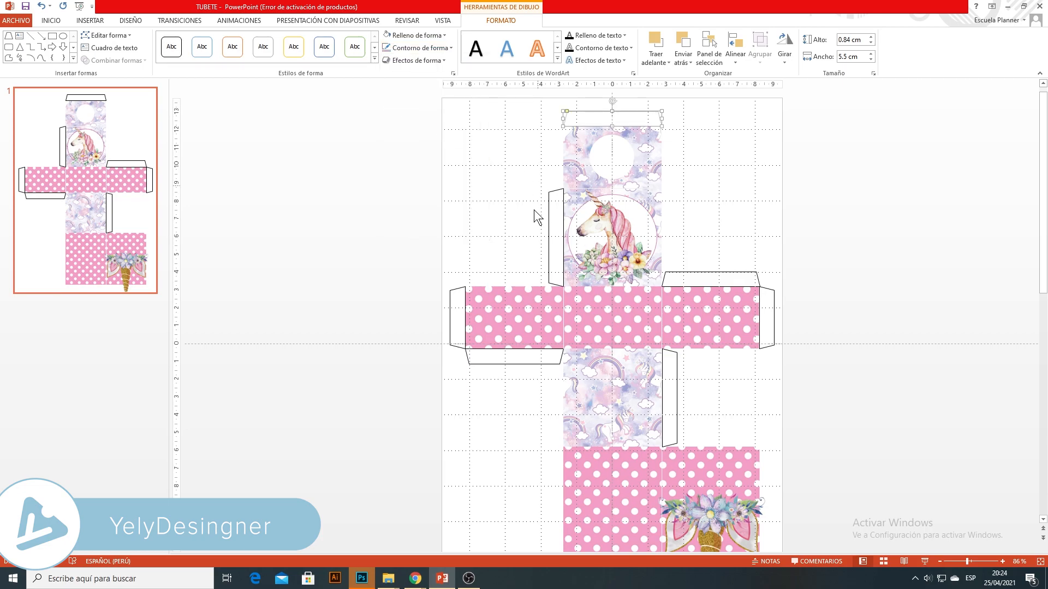
pyautogui.click(433, 49)
pyautogui.click(386, 96)
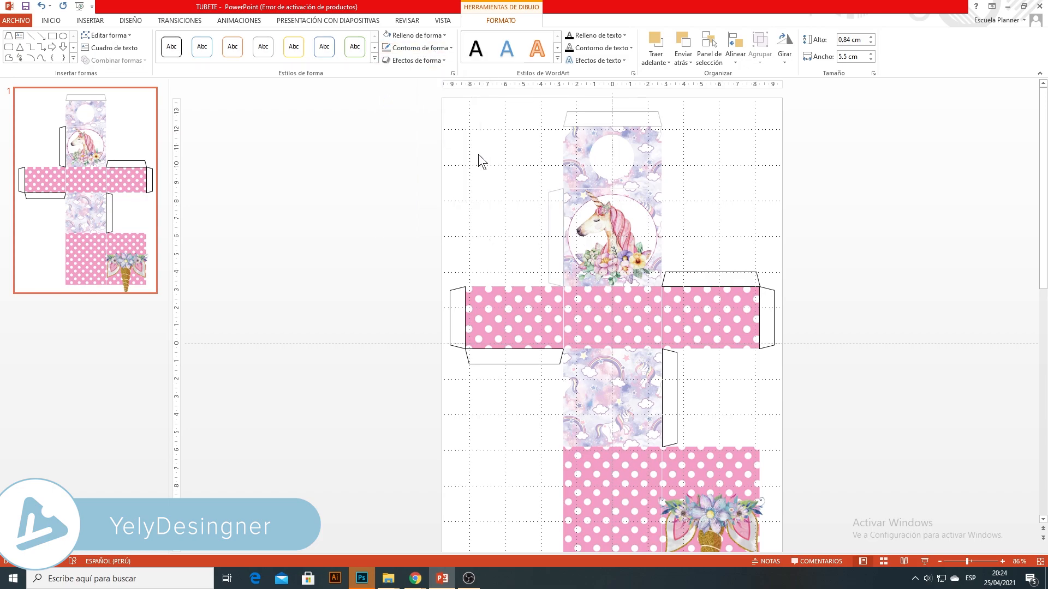
# Step: Give the flap on the polka-dot strip's left end and the flap below its left section light grey outlines
pyautogui.click(460, 288)
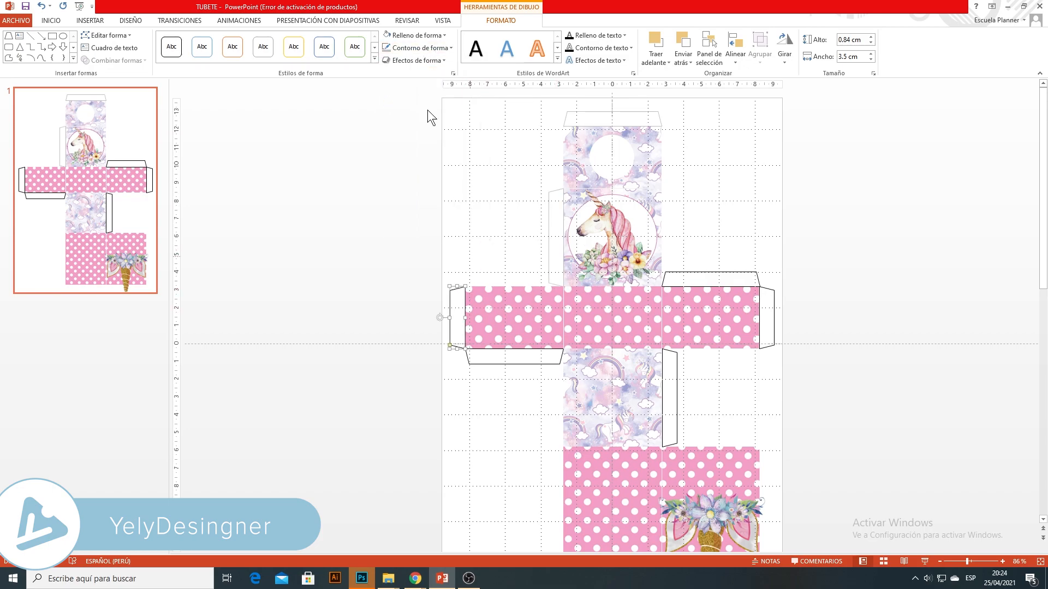
pyautogui.click(411, 47)
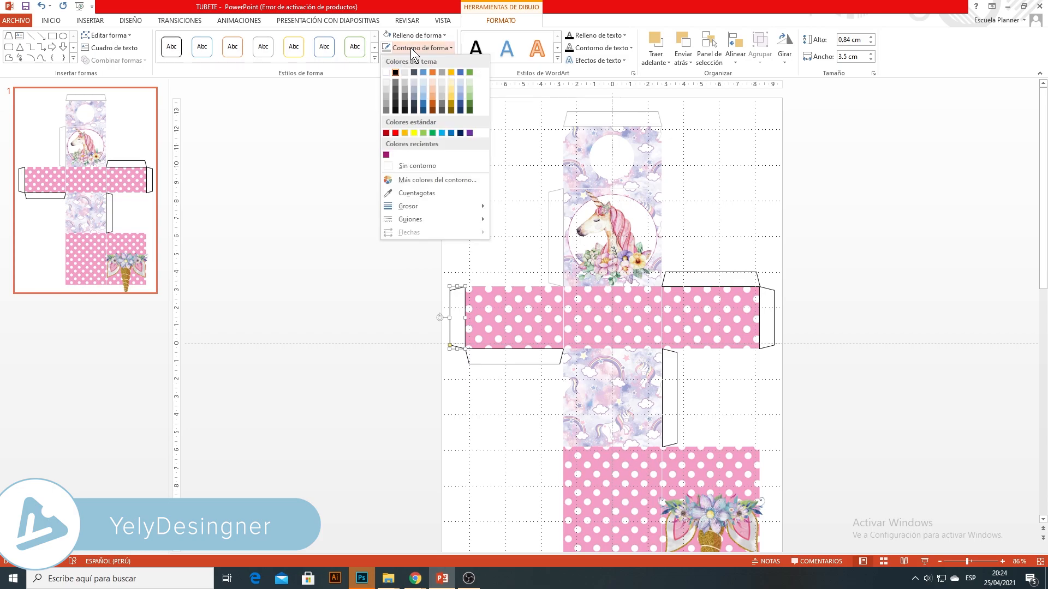
pyautogui.click(386, 97)
pyautogui.click(528, 365)
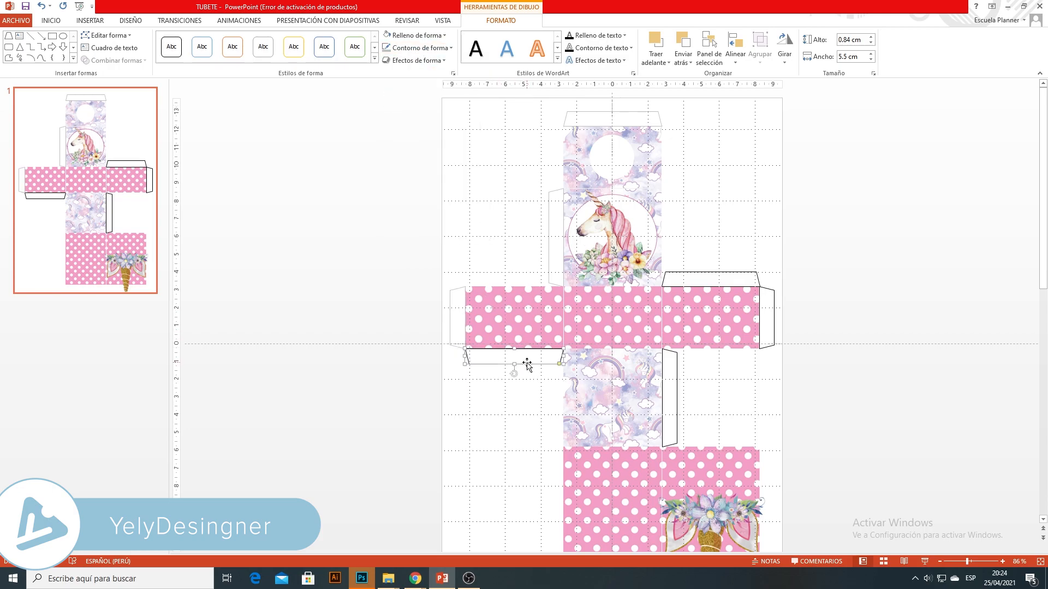
pyautogui.click(409, 48)
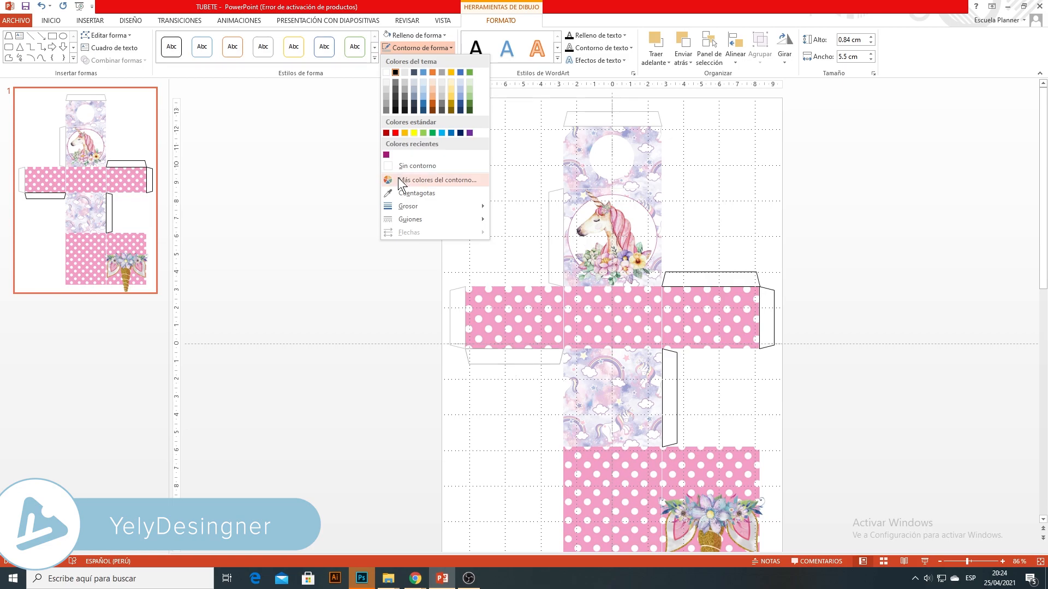
pyautogui.click(387, 99)
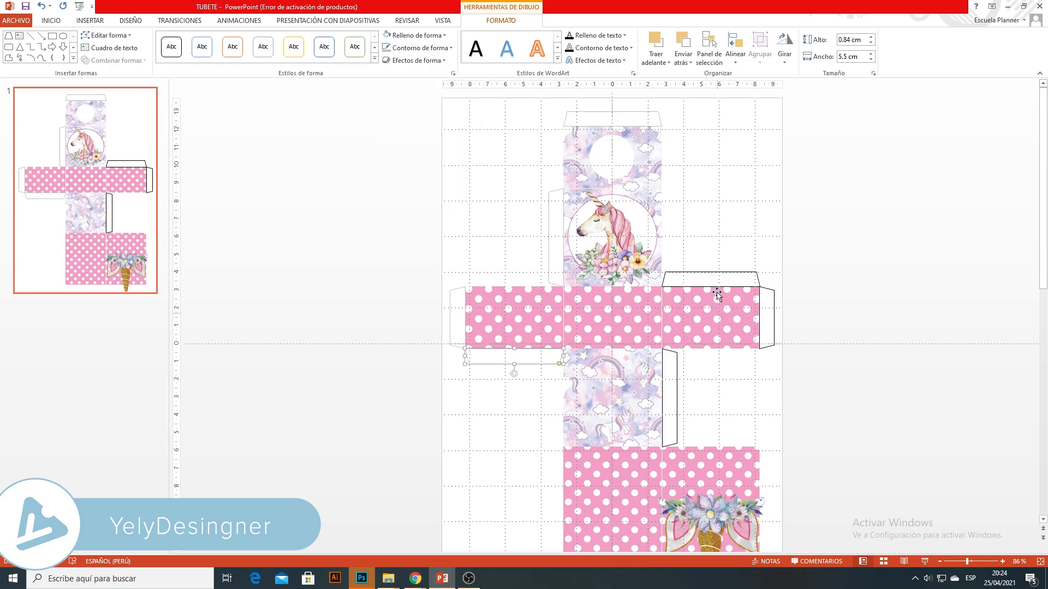
# Step: Change the outlines of the flap above the polka-dot strip's right section and the flap on its right end to light grey
pyautogui.click(712, 270)
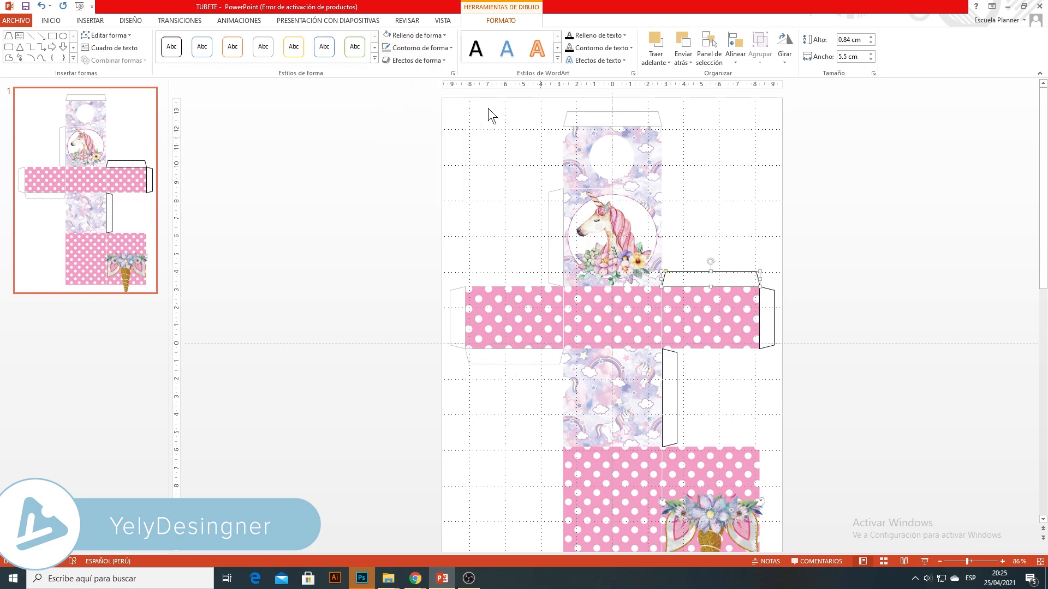
pyautogui.click(411, 48)
pyautogui.click(384, 94)
pyautogui.click(774, 294)
pyautogui.click(414, 48)
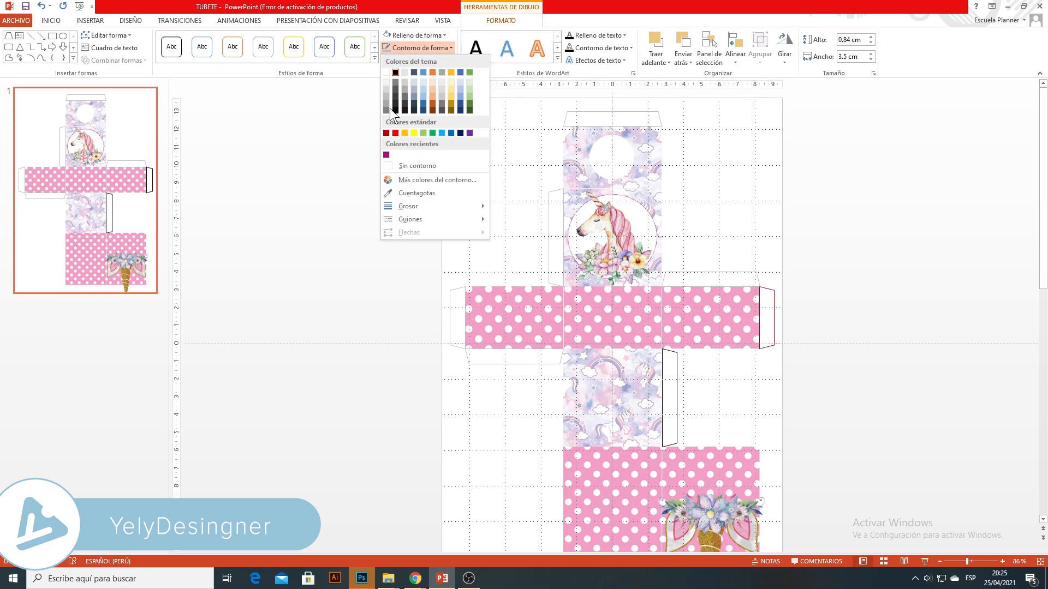
pyautogui.click(384, 94)
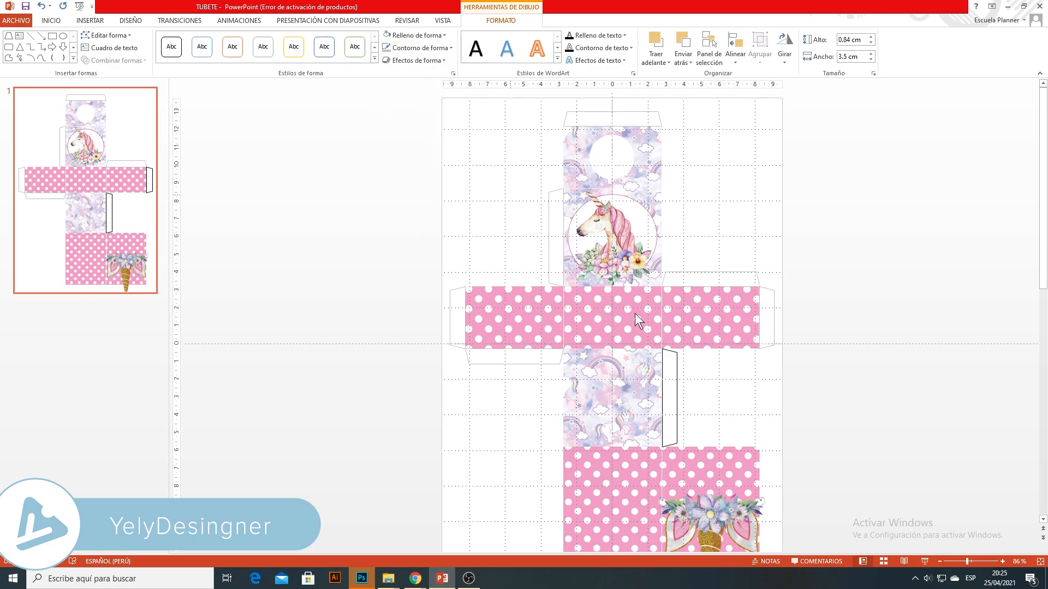
# Step: Set the outline of the flap right of the lower unicorn-pattern panel to light grey and deselect it
pyautogui.click(677, 372)
pyautogui.click(397, 51)
pyautogui.click(384, 94)
pyautogui.scroll(-2, 705, 402)
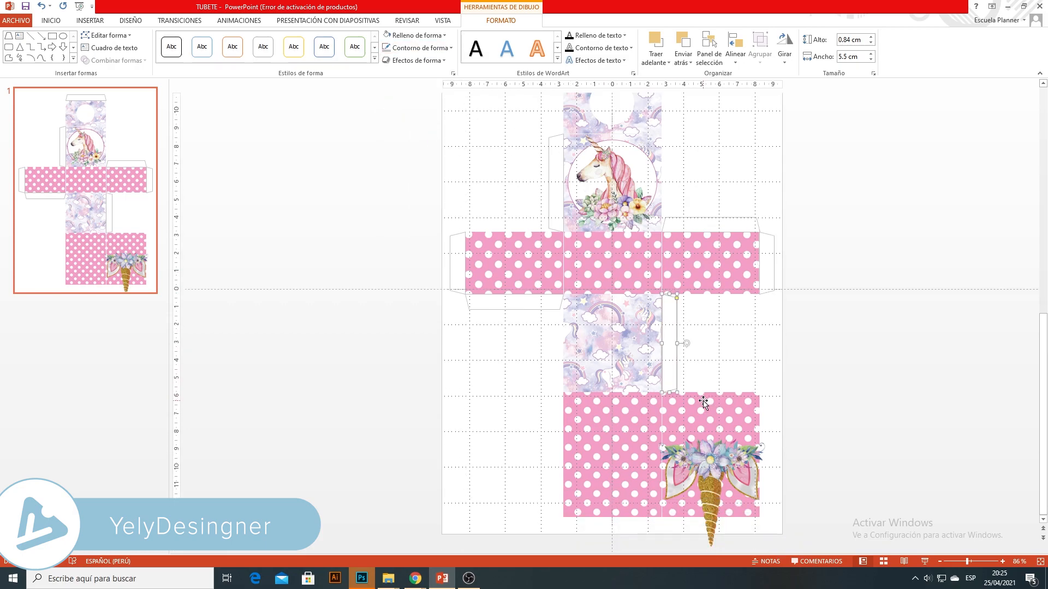
pyautogui.click(807, 421)
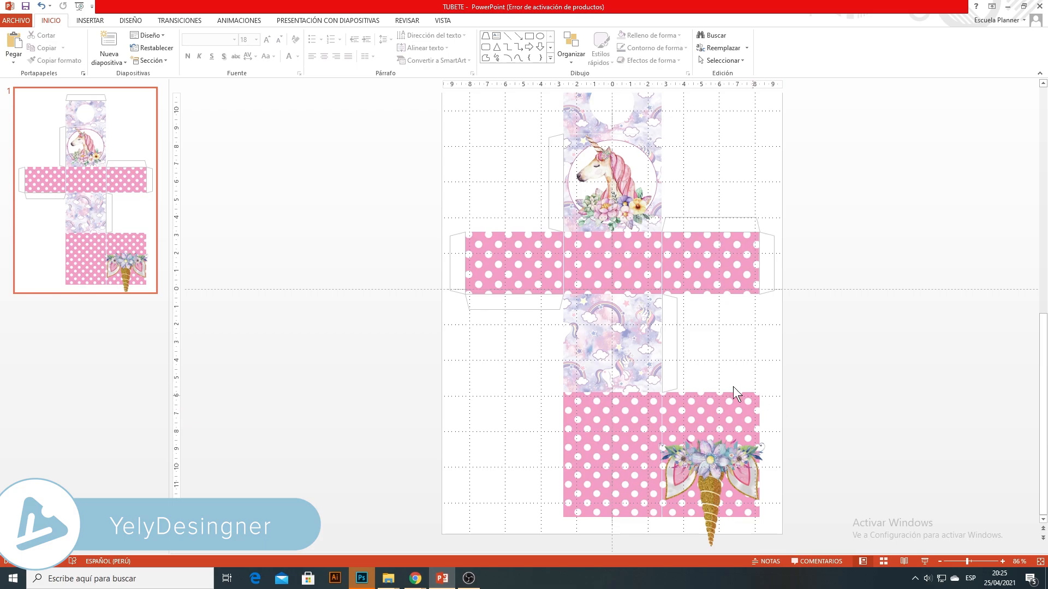
# Step: Inspect the whole box template close up, from the top flap down to the unicorn horn panel
pyautogui.click(975, 562)
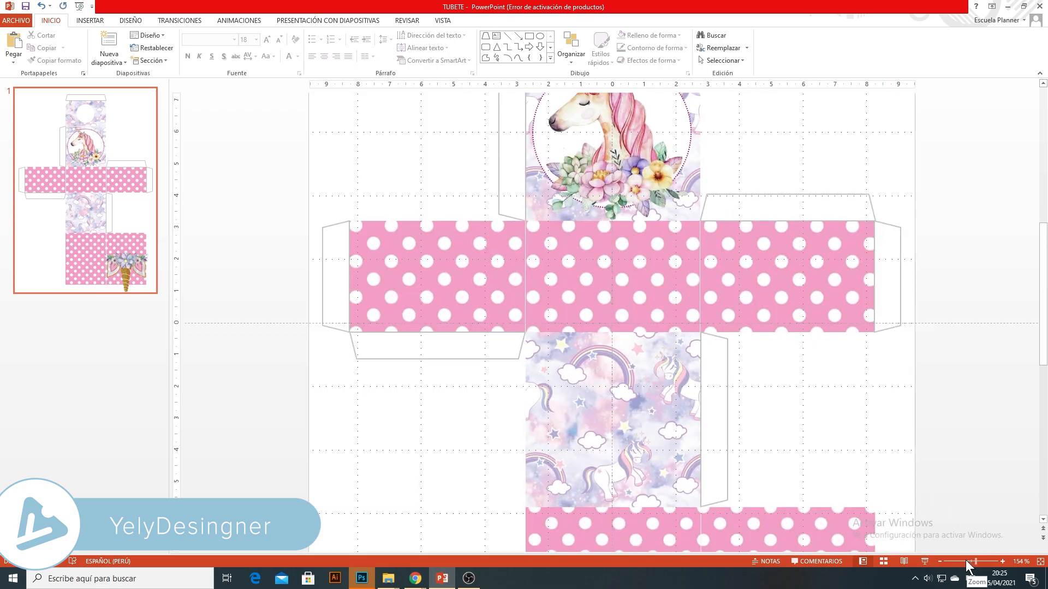
pyautogui.scroll(3, 795, 437)
pyautogui.scroll(5, 793, 430)
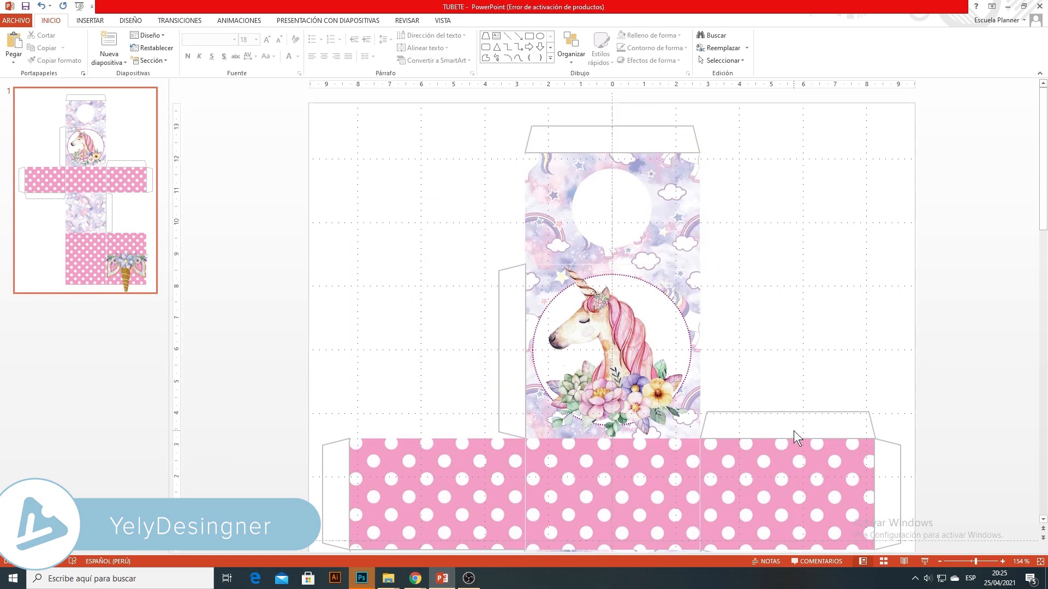
pyautogui.scroll(-3, 793, 431)
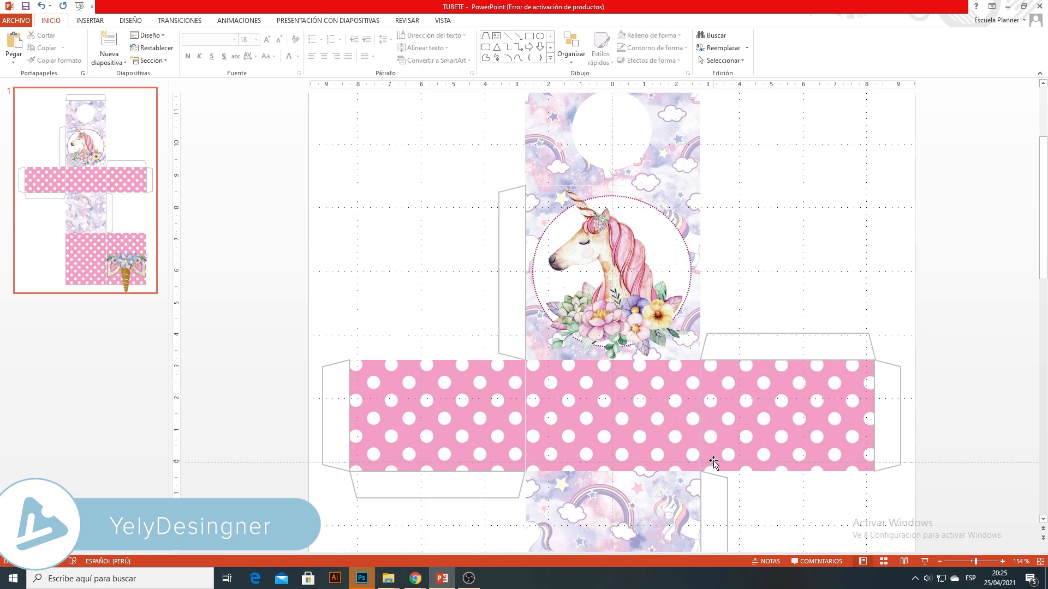
pyautogui.scroll(-8, 714, 463)
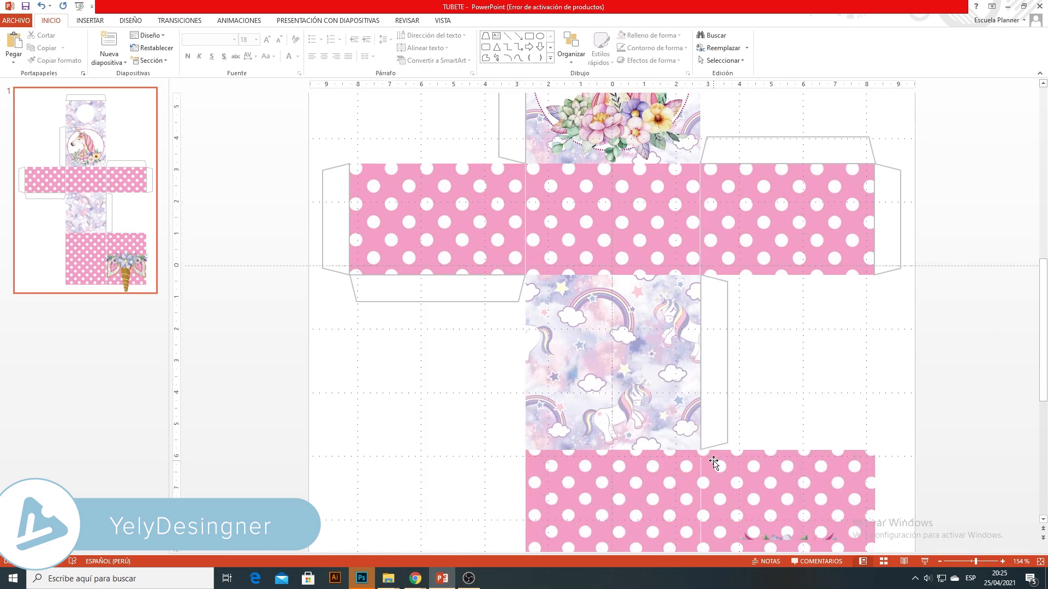
pyautogui.scroll(-7, 764, 453)
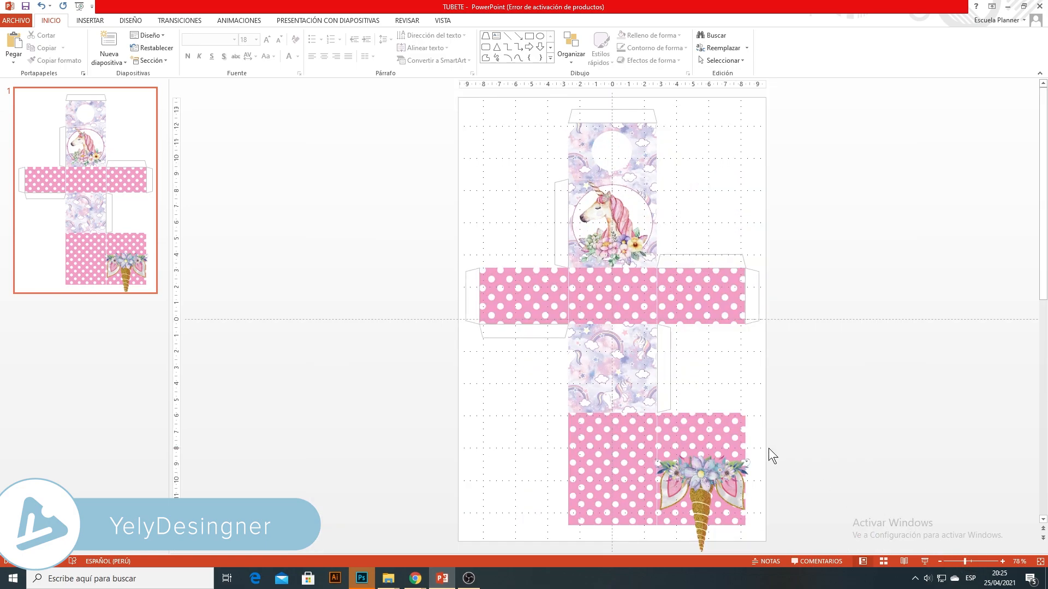